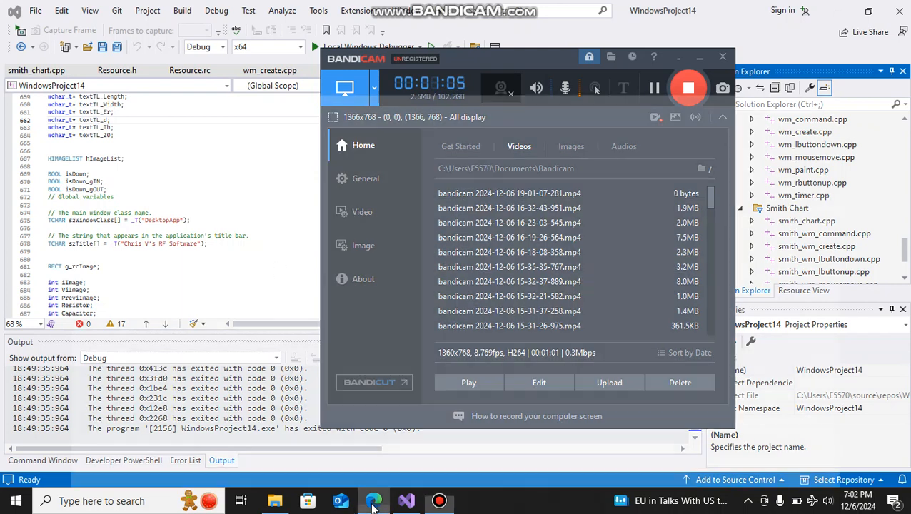
Switch to Edge and review the Microwave Master home page from the introduction text down to the sign-in and account creation section
left_click(373, 502)
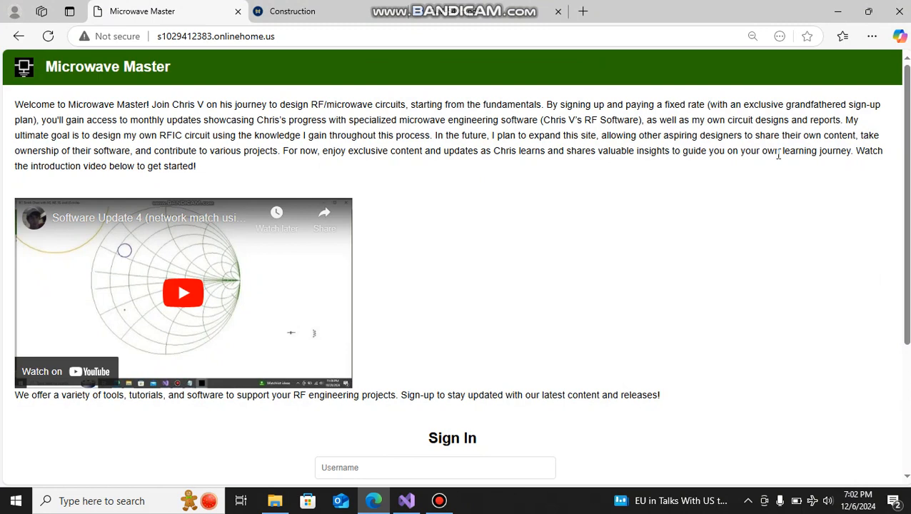
left_click_drag(901, 127, 885, 102)
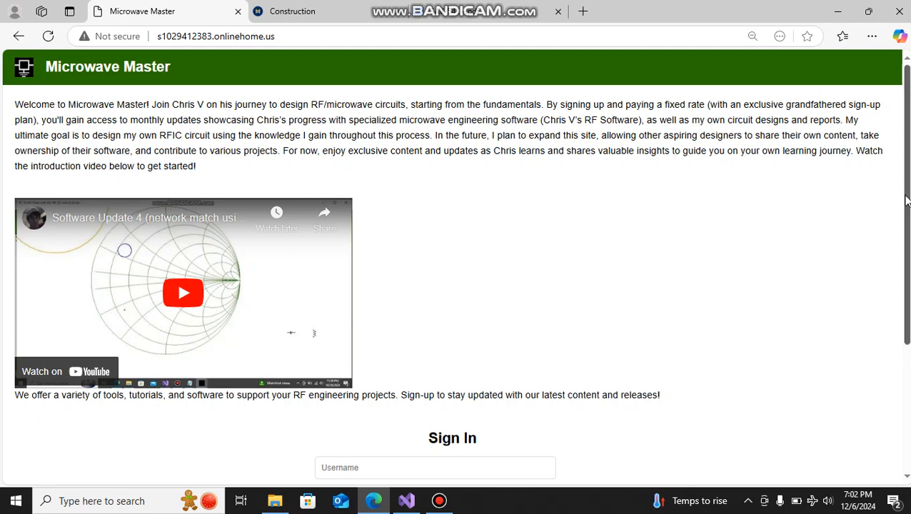
mouse_move(907, 197)
left_mouse_down()
mouse_move(906, 261)
mouse_move(899, 185)
left_mouse_up()
scroll(901, 220, "down", 1)
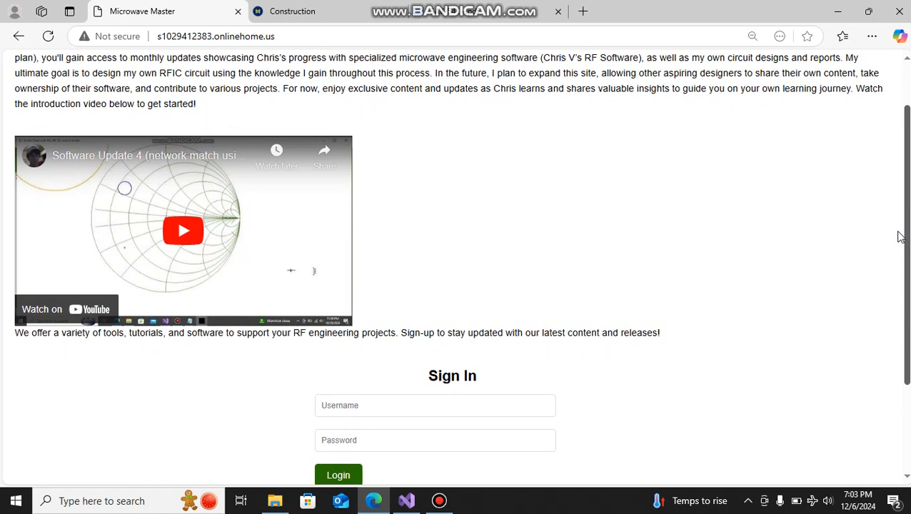
scroll(896, 257, "down", 1)
scroll(886, 235, "up", 2)
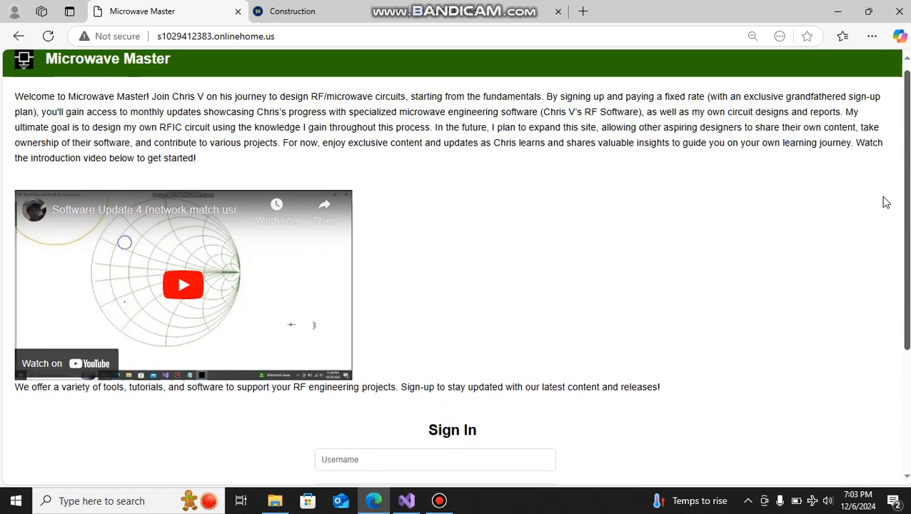
left_click_drag(883, 196, 883, 199)
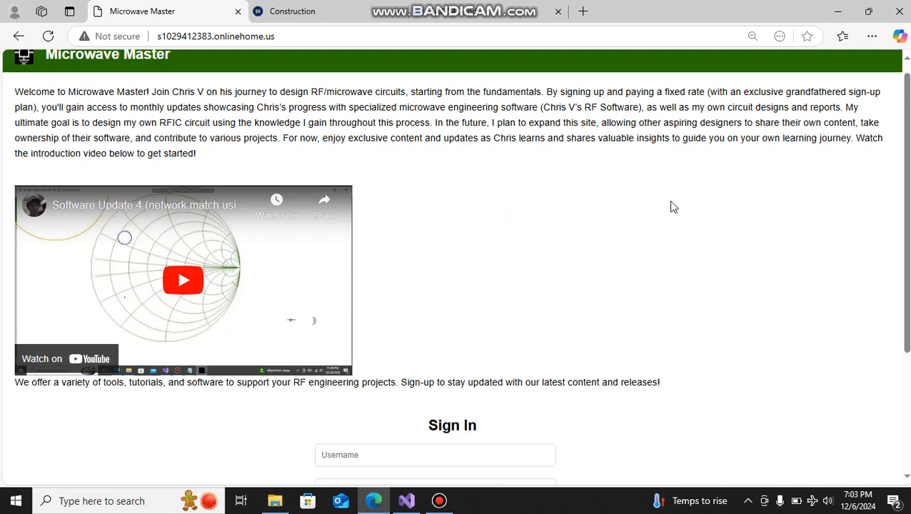
left_click_drag(908, 168, 900, 259)
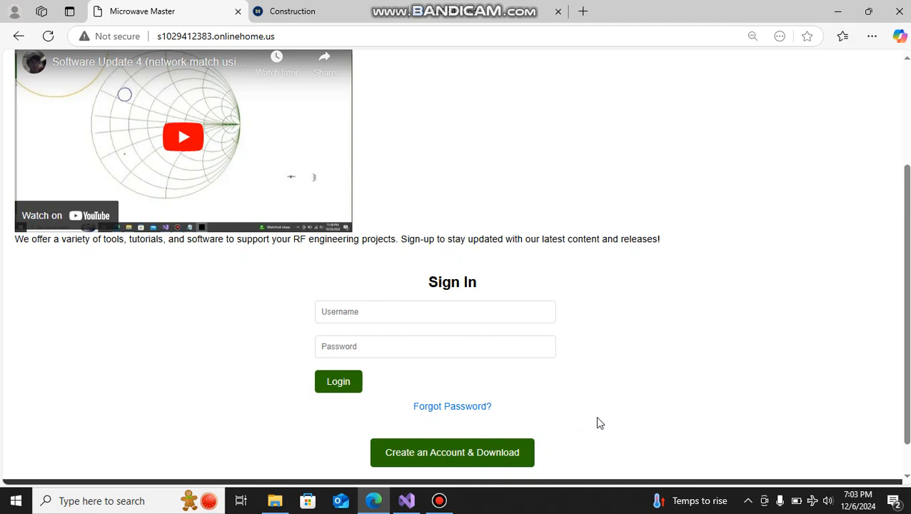
left_click_drag(908, 283, 908, 170)
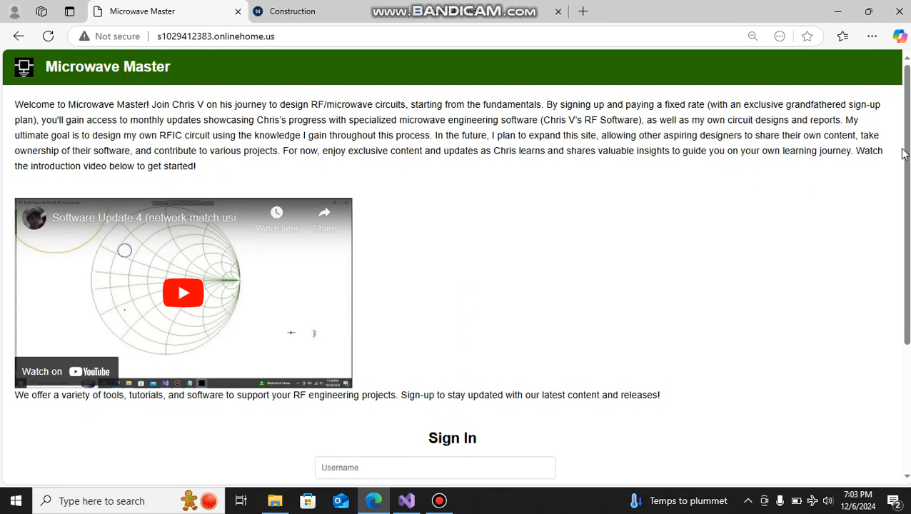
mouse_move(906, 156)
left_mouse_down()
mouse_move(908, 287)
mouse_move(908, 160)
left_mouse_up()
scroll(900, 214, "down", 3)
scroll(898, 142, "up", 3)
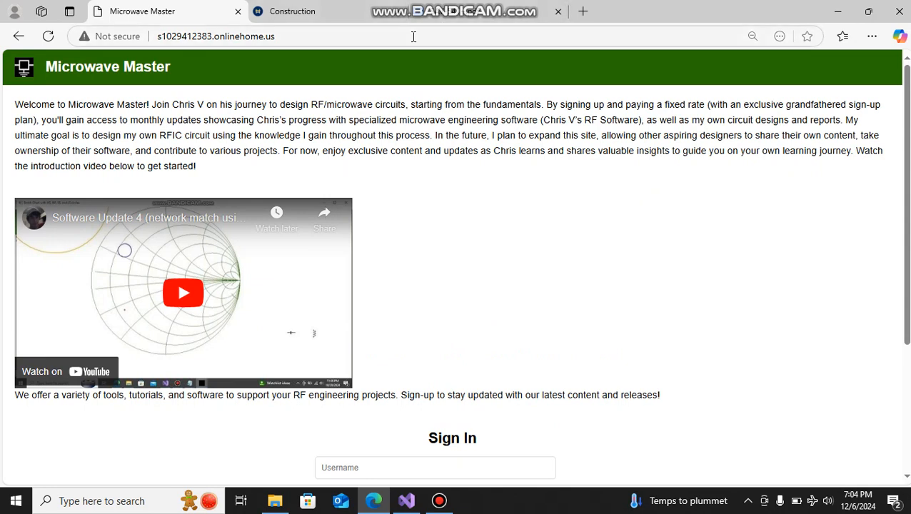
Switch to Visual Studio, run WindowsProject14 with the local Windows debugger and maximize the launched RF software window
mouse_move(440, 505)
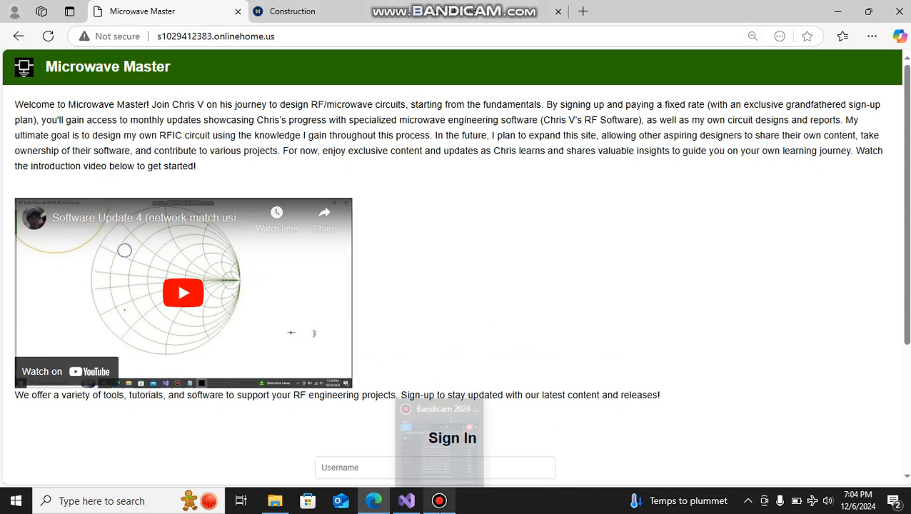
left_click(439, 504)
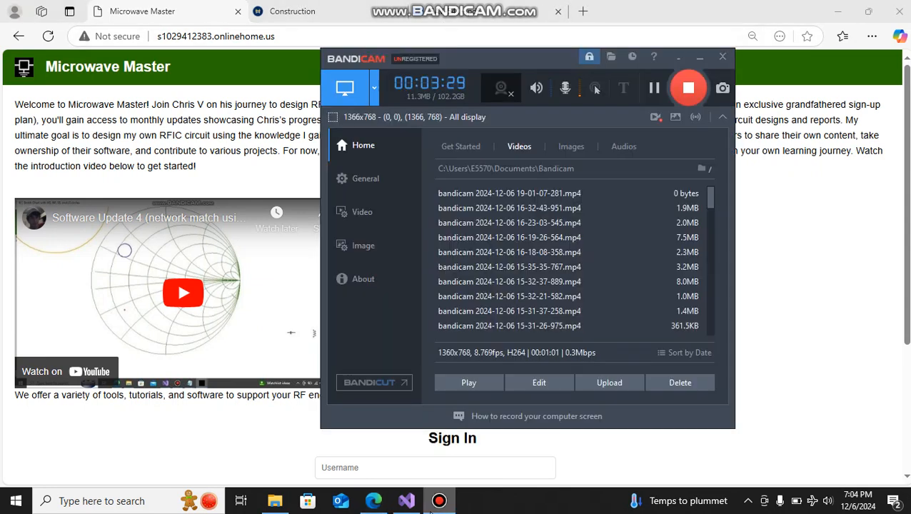
left_click(407, 502)
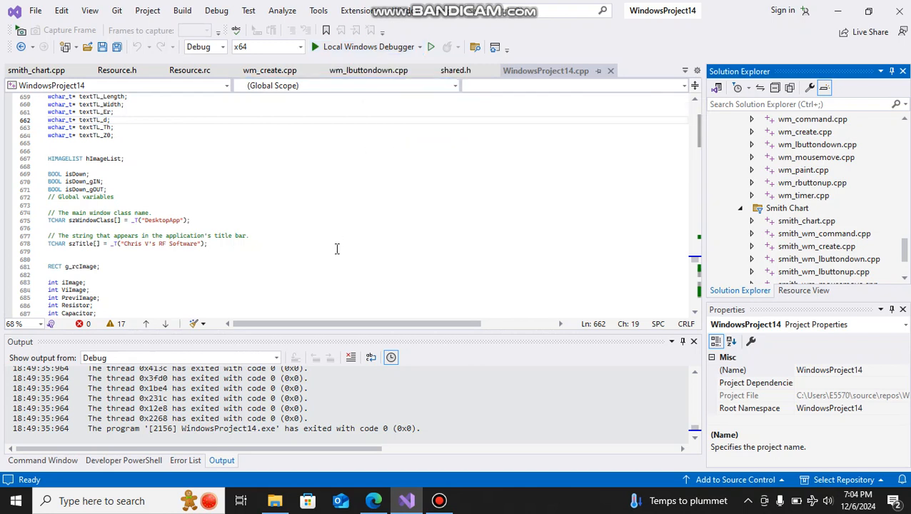
left_click(373, 48)
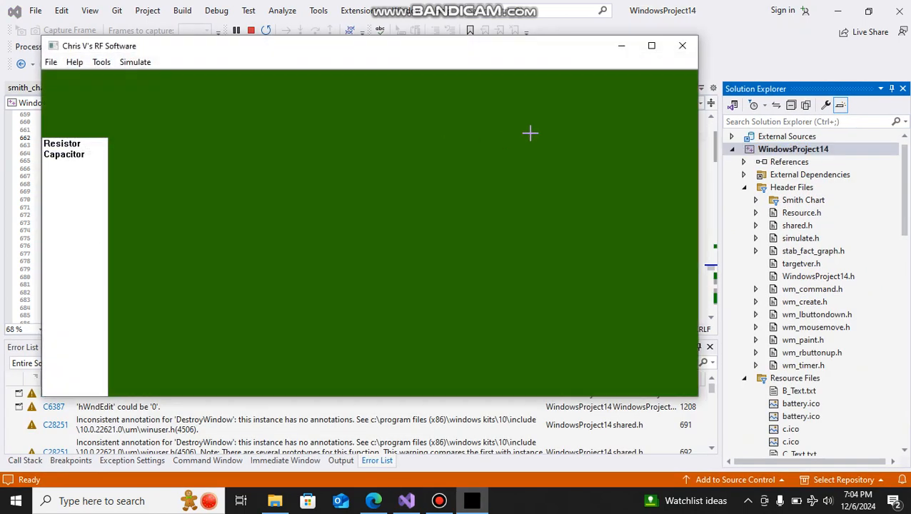
left_click(651, 45)
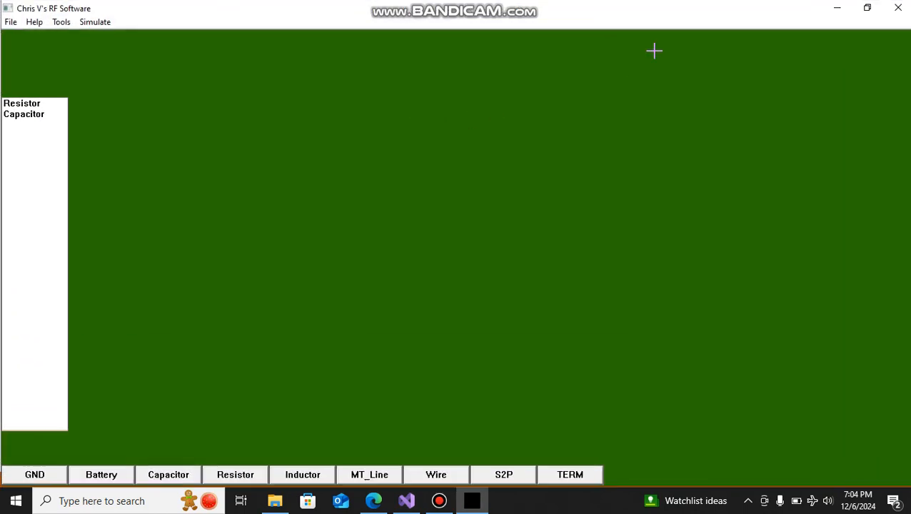
Place a TERM component on the left part of the empty schematic and set its value to 50
left_click(571, 474)
left_click(239, 240)
right_click(238, 241)
left_click(270, 252)
type("50")
left_click(224, 203)
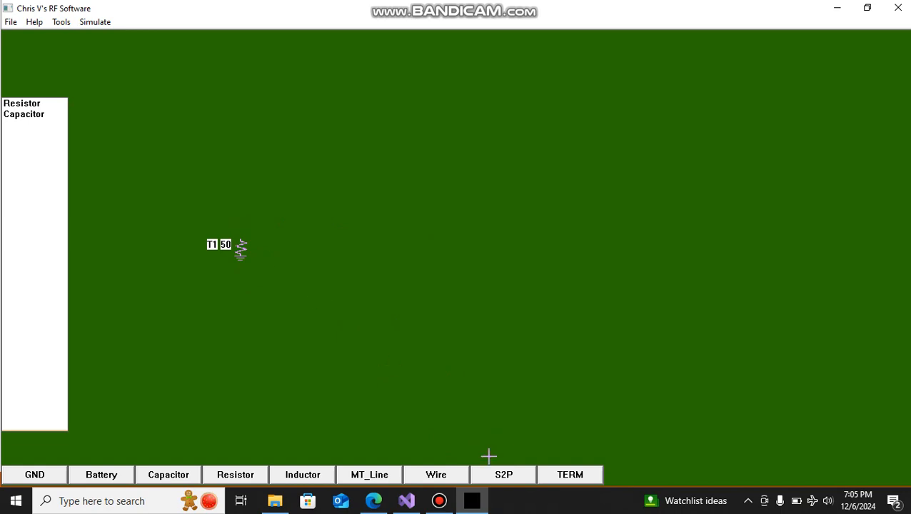
Place a resistor just to the right of the termination and set its resistance to 100 Ohm
left_click(243, 476)
left_click(240, 244)
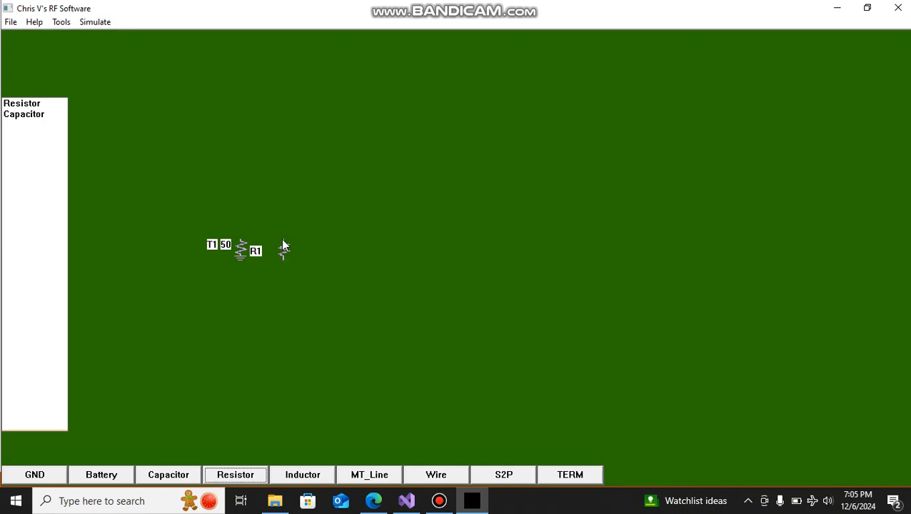
right_click(283, 246)
left_click(307, 249)
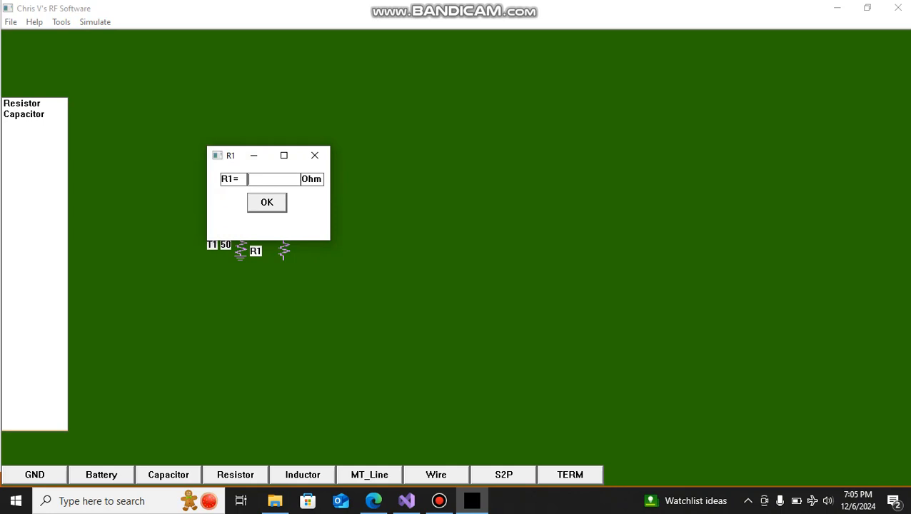
type("5")
key("BackSpace")
type("f")
type("100")
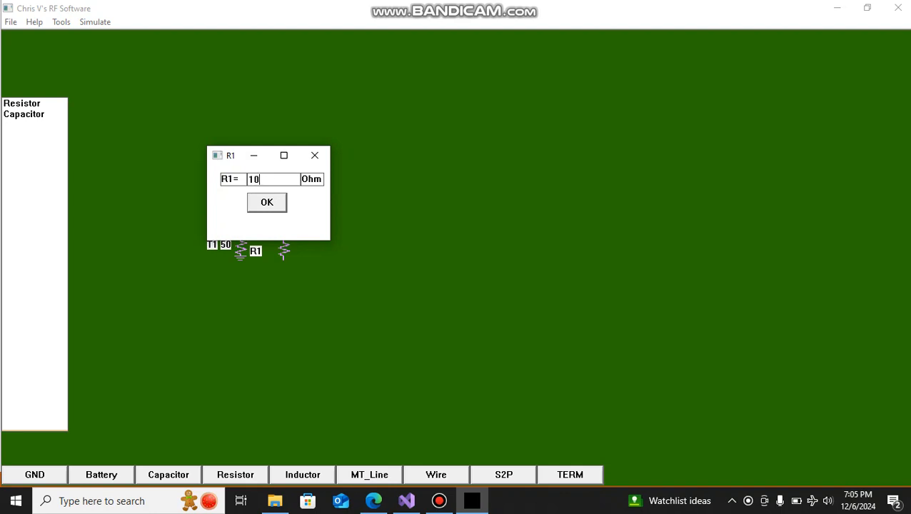
left_click(269, 204)
Place an S2P block to the right of the resistor and open its S2P file selection, showing the SAV-541+ (3V_40mA) file
left_click(491, 474)
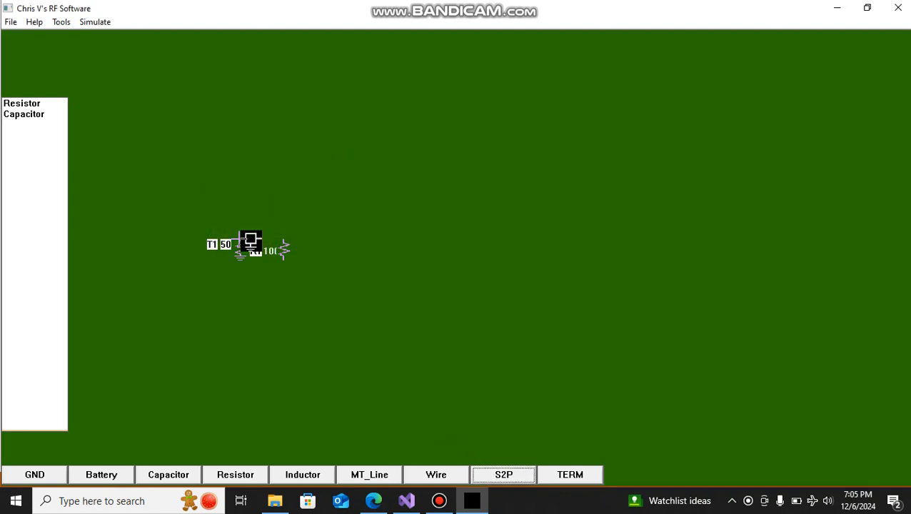
left_click(304, 239)
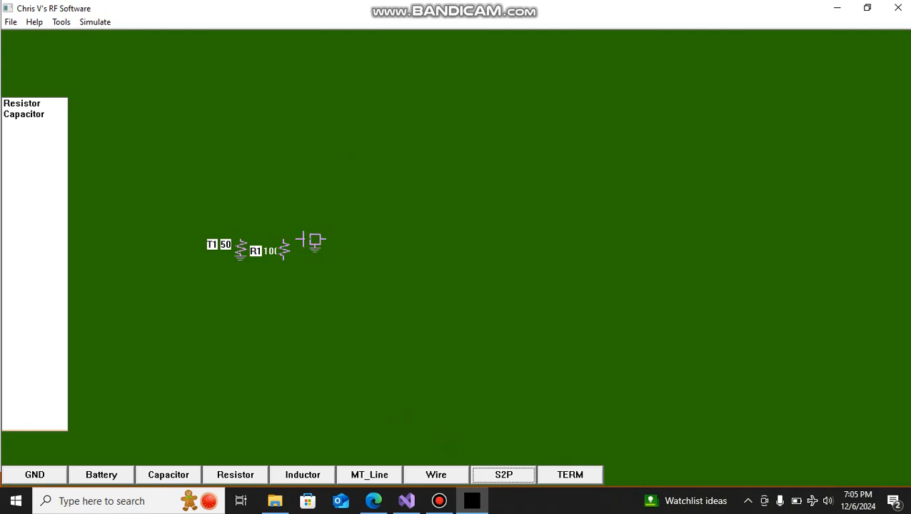
right_click(304, 240)
left_click(340, 248)
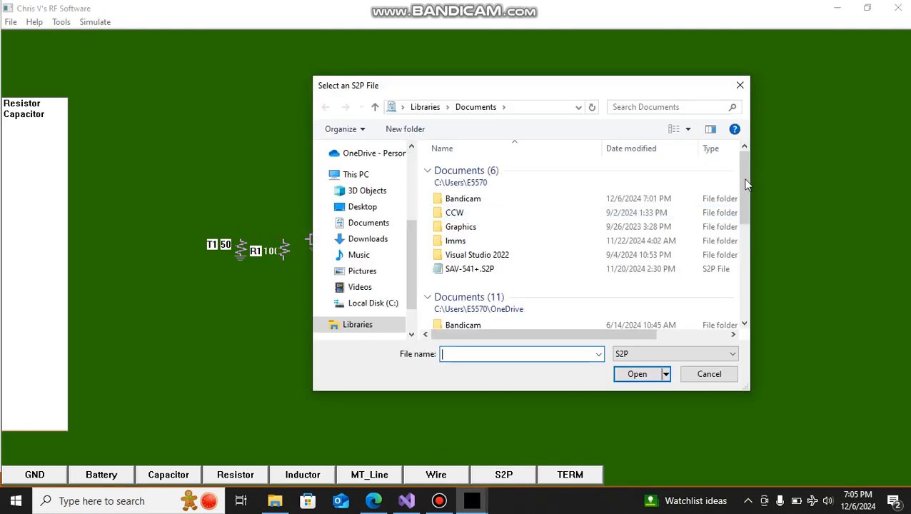
left_click_drag(747, 182, 755, 290)
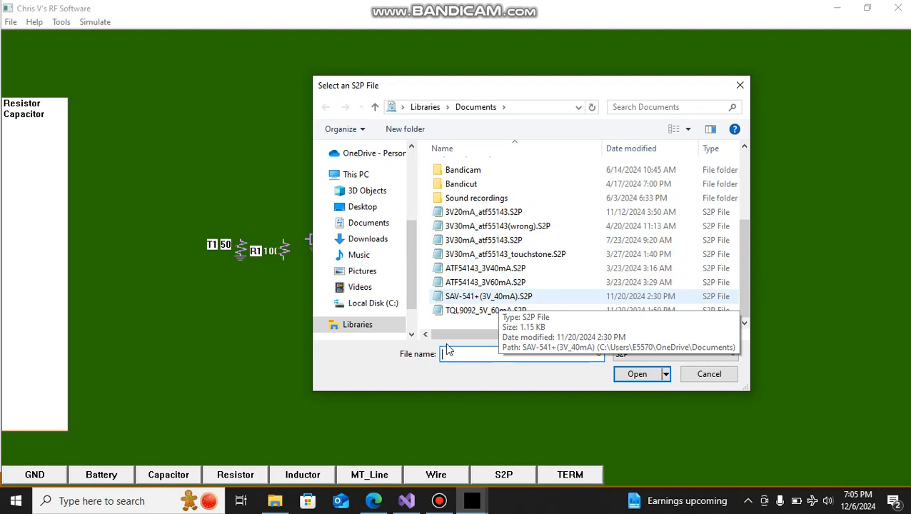
Switch to Edge and examine the typical S-parameters table for VDS=3V and IDS=40 mA on page 8 of the SAV-541+ datasheet
left_click(374, 500)
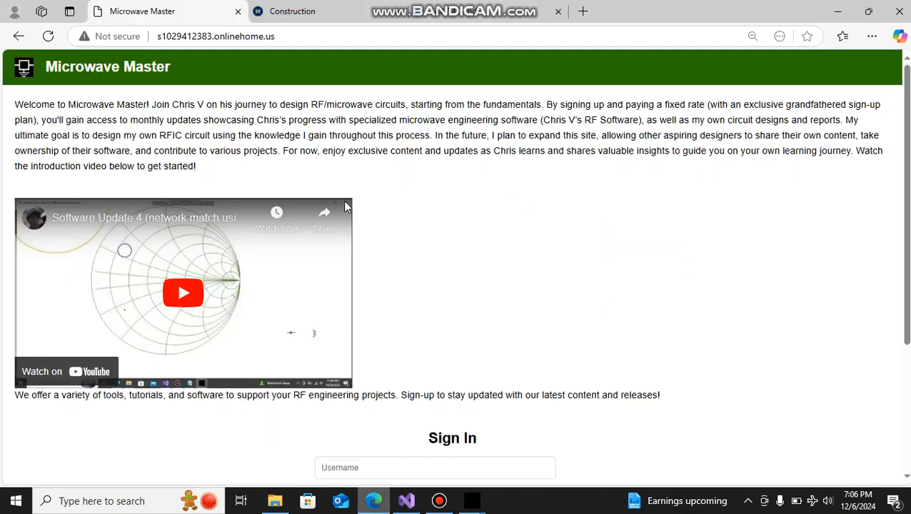
left_click(475, 11)
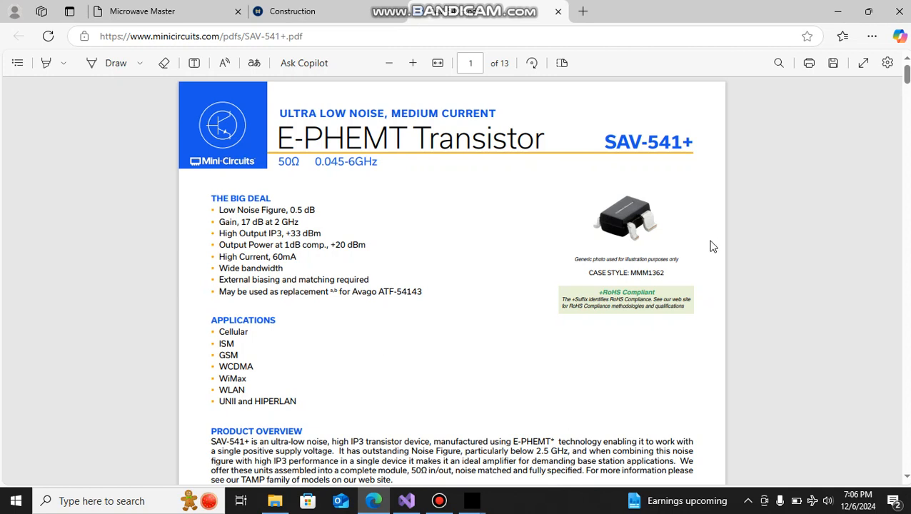
left_click_drag(907, 77, 907, 295)
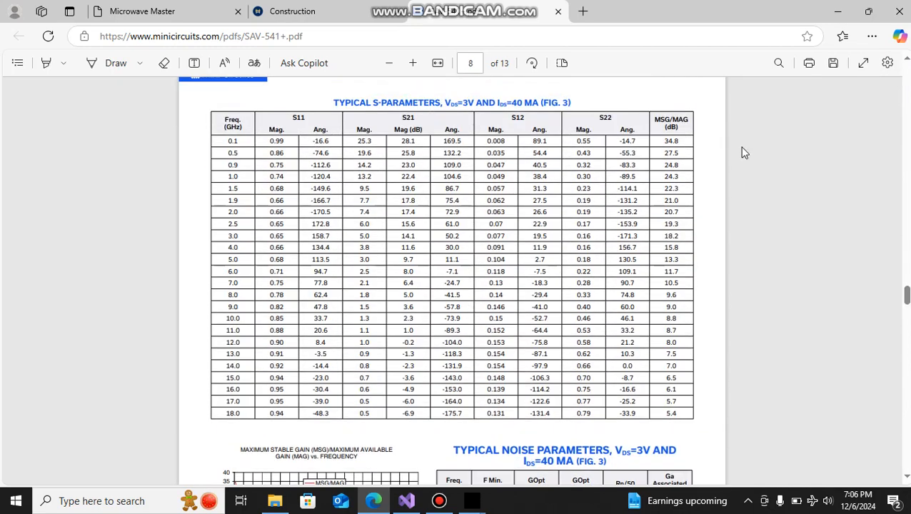
left_click(907, 59)
left_click(907, 60)
left_click(907, 60)
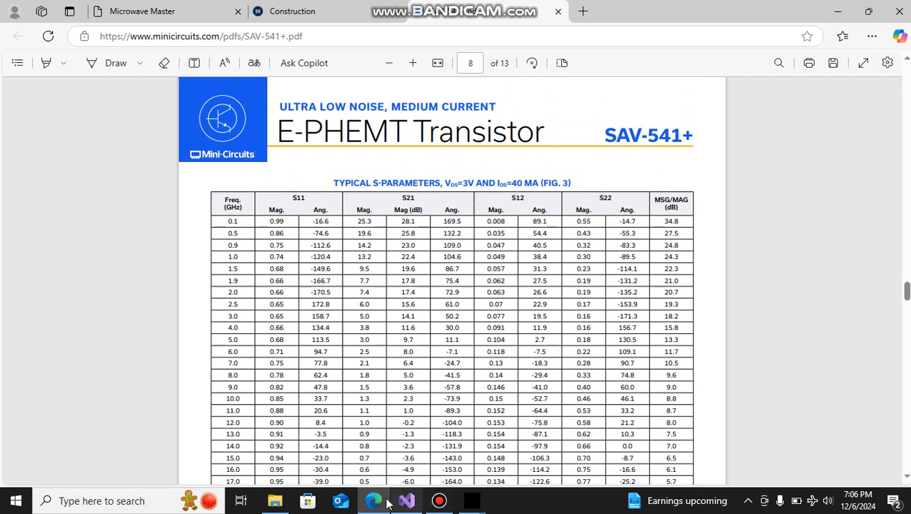
Open SAV-541+(3V_40mA).S2P from the Documents library in Notepad and move its window over the file list
left_click(284, 504)
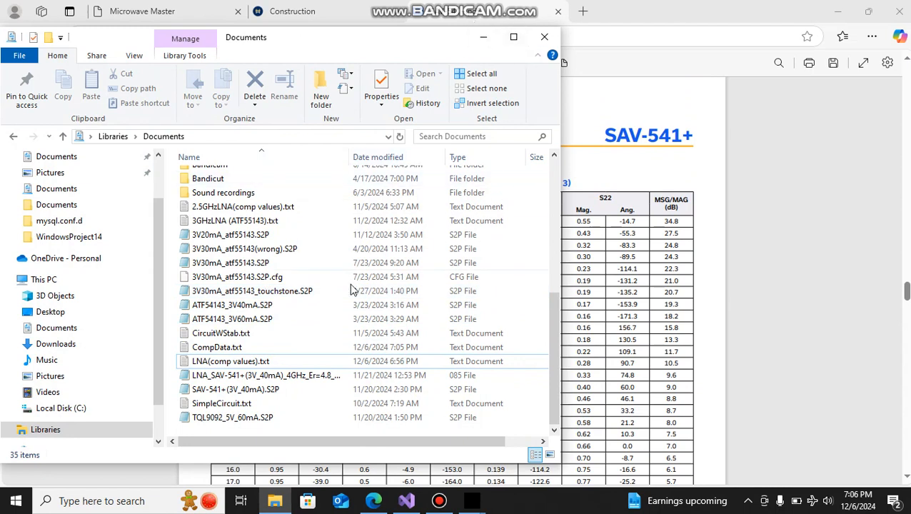
left_click(238, 392)
double_click(238, 392)
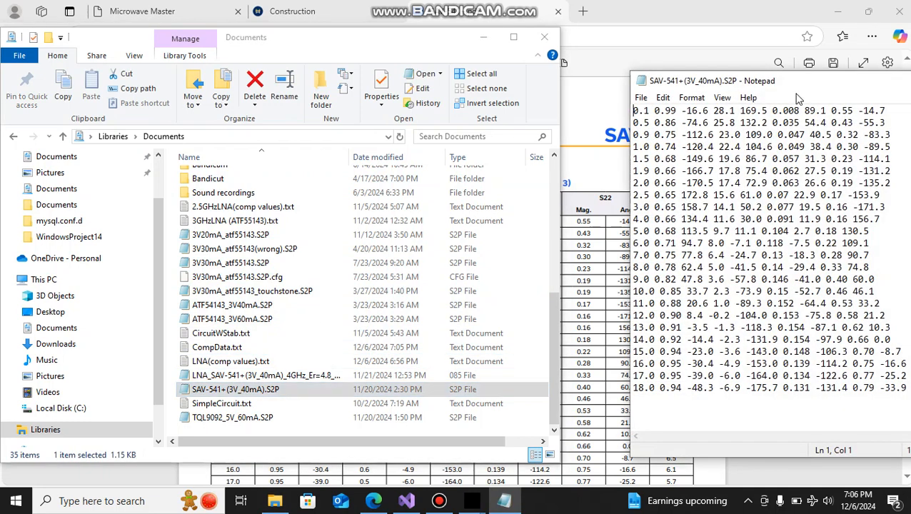
left_click_drag(811, 89, 444, 56)
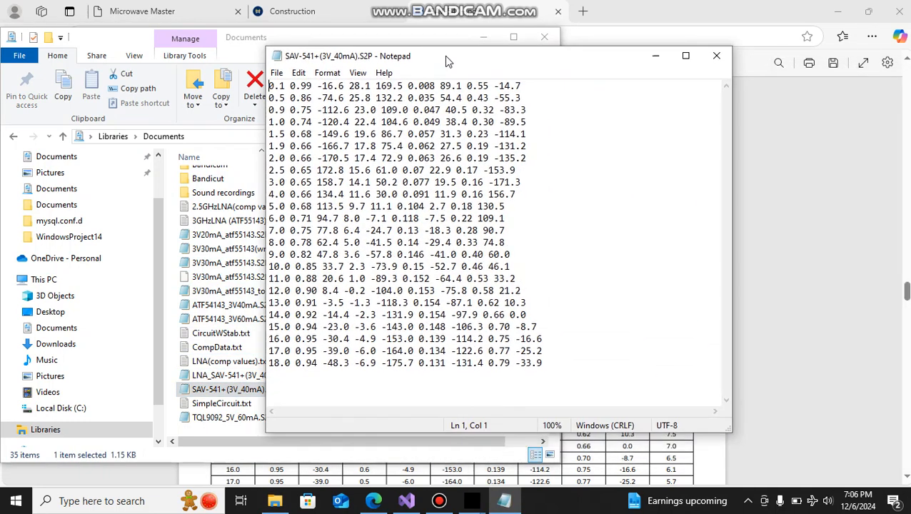
Examine how the S2P file arranges frequency and S-parameter values in its rows and columns, and close the file
left_click_drag(544, 364, 250, 56)
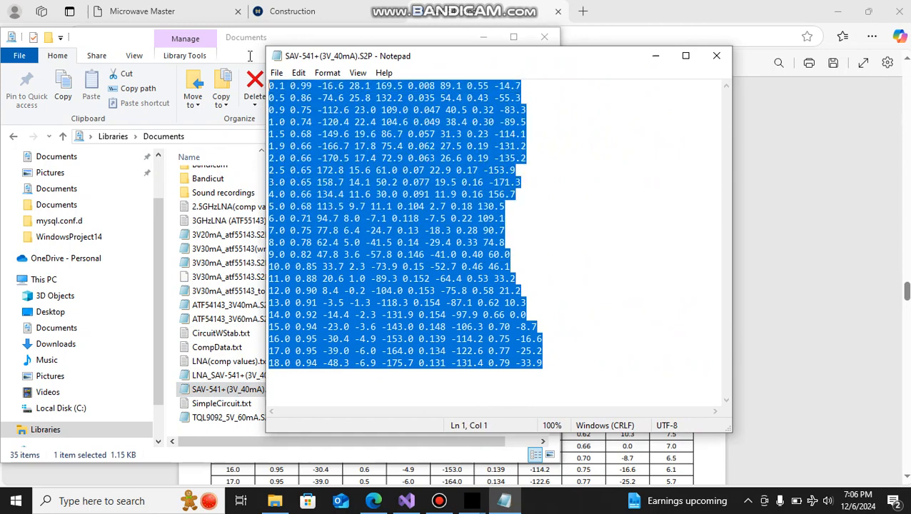
left_click(289, 85)
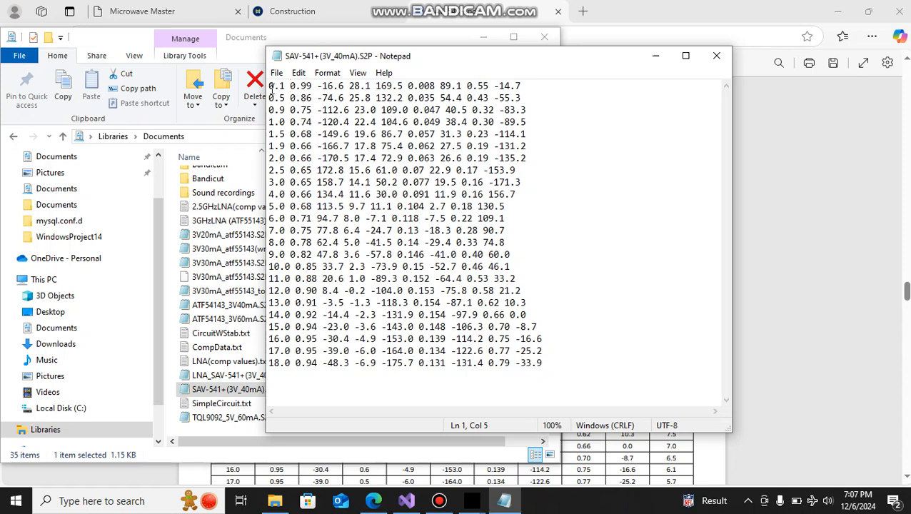
left_click_drag(270, 86, 280, 98)
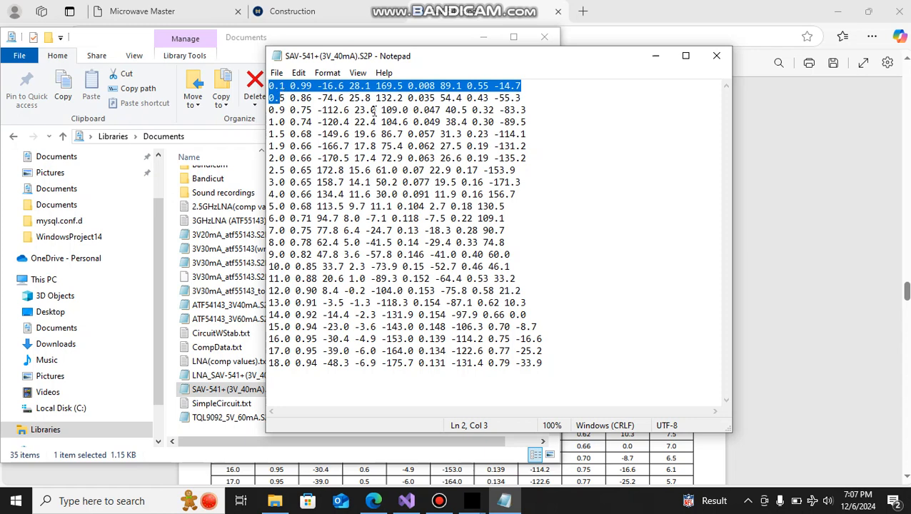
left_click(279, 85)
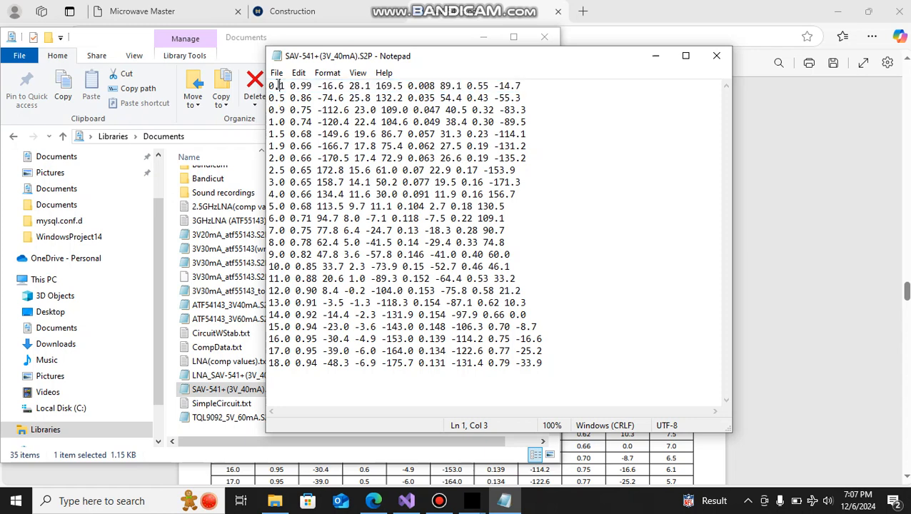
left_click_drag(285, 86, 262, 86)
left_click_drag(289, 85, 357, 86)
left_click(542, 86)
left_click_drag(549, 364, 480, 346)
left_click_drag(379, 164, 260, 79)
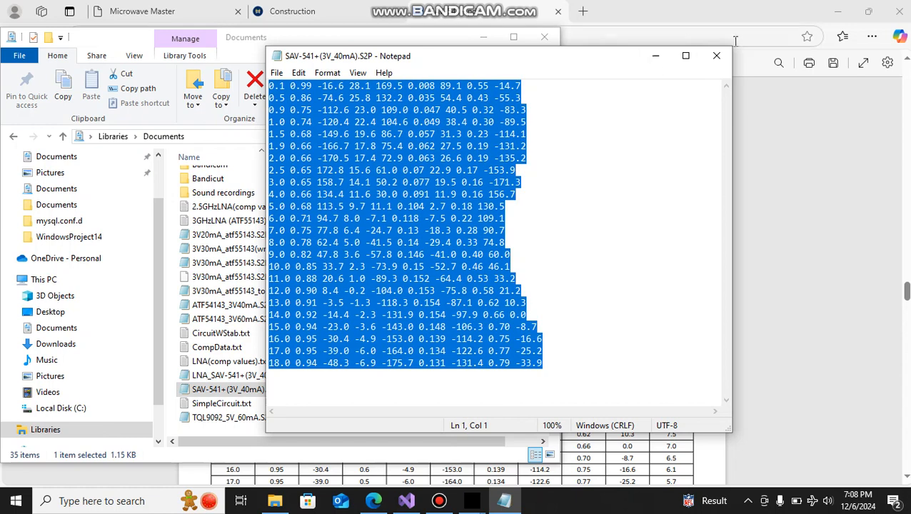
left_click(527, 85)
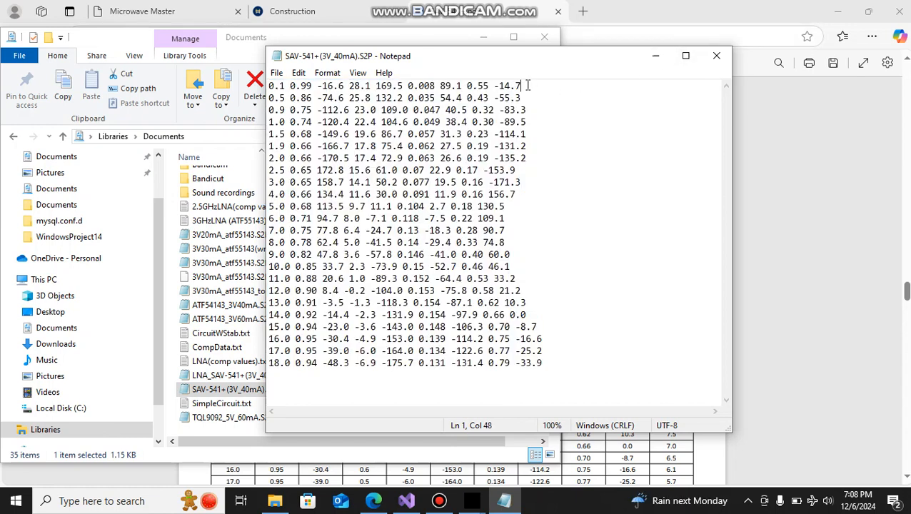
left_click(716, 56)
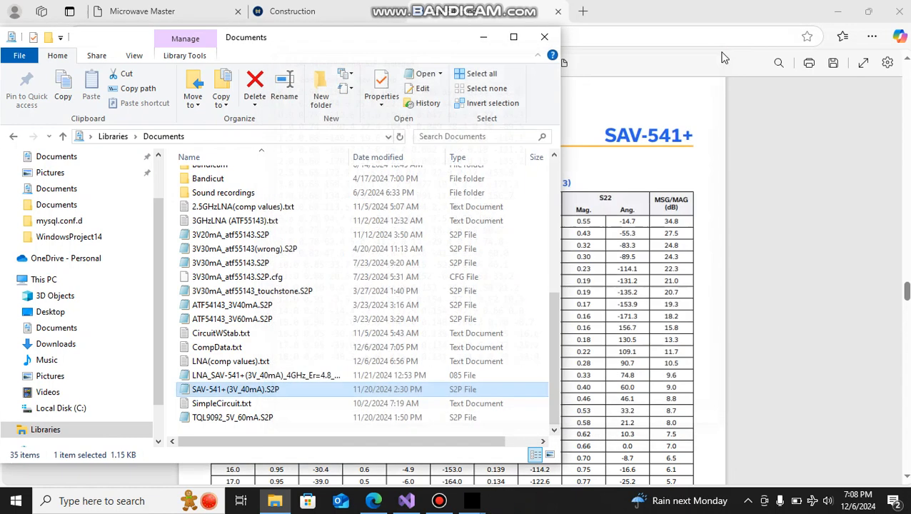
Return to the RF software and load SAV-541+(3V_40mA).S2P into the S2P block
left_click(484, 37)
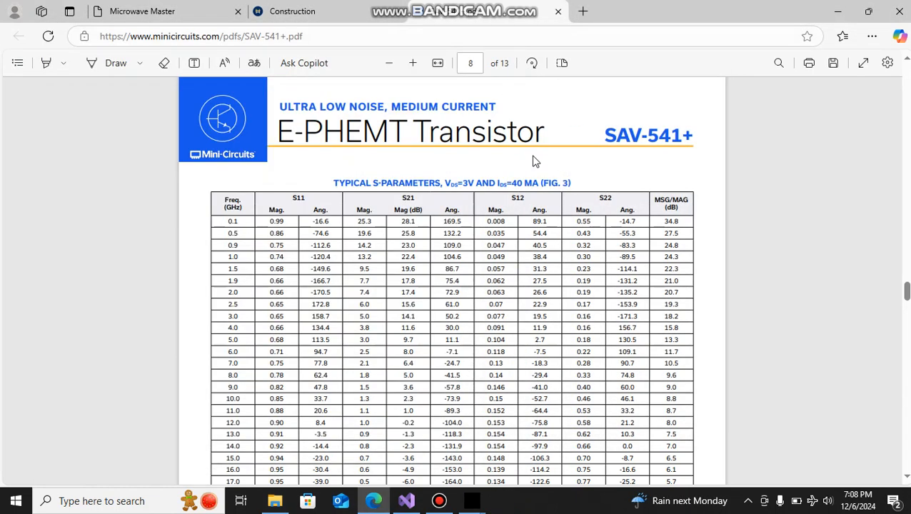
left_click(832, 8)
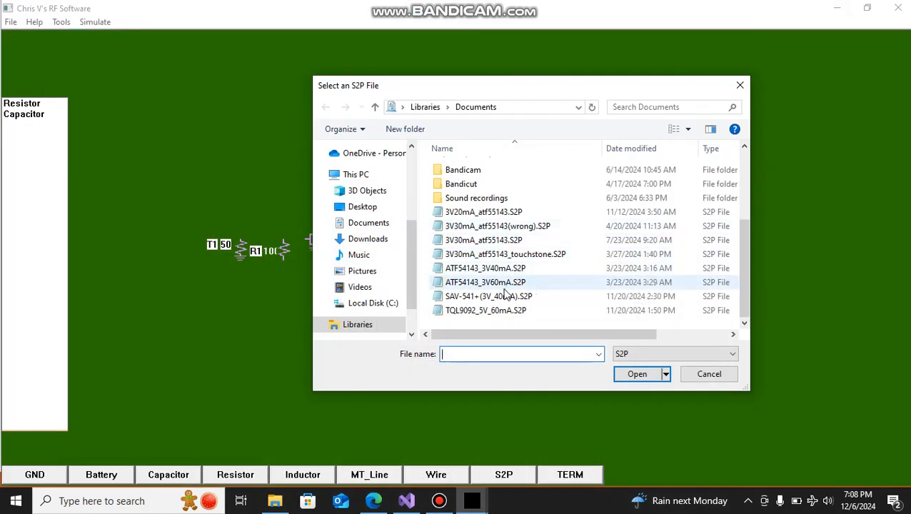
left_click(524, 302)
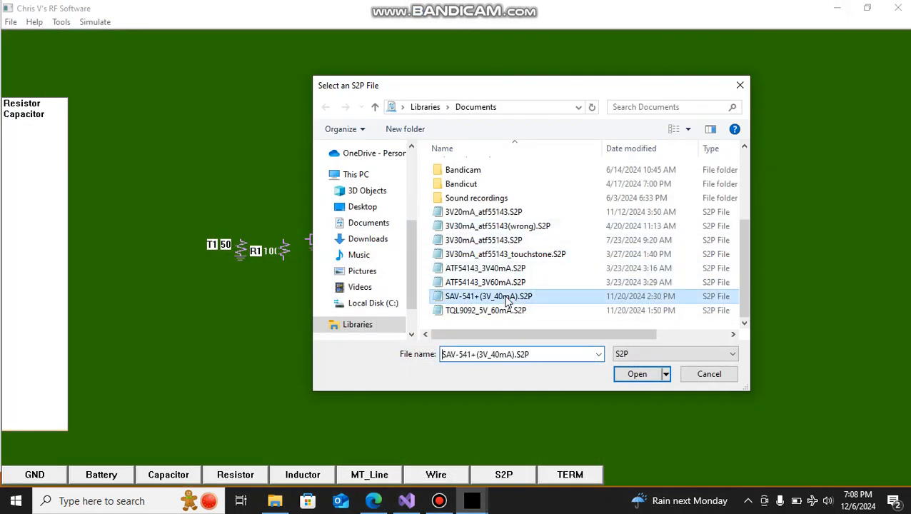
left_click(635, 373)
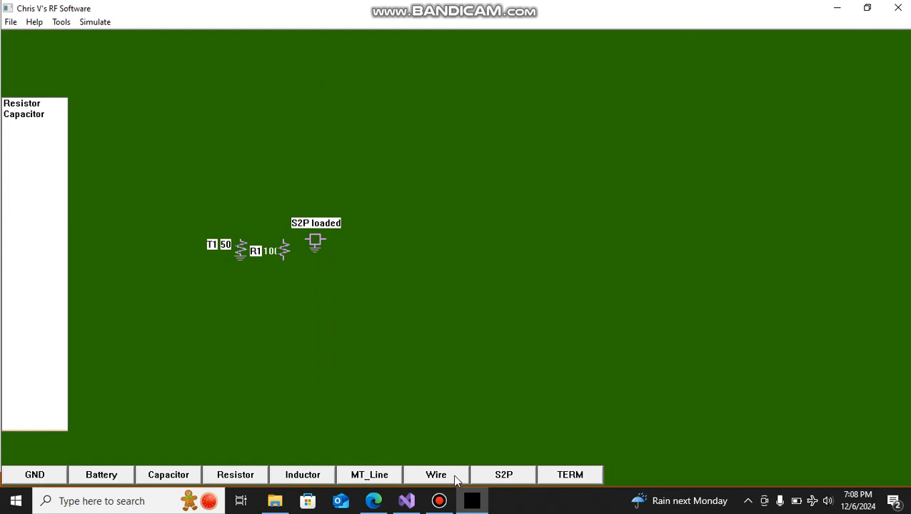
Place a second resistor on the output side of the S2P block and set its value to 100 Ohm
left_click(256, 475)
right_click(239, 238)
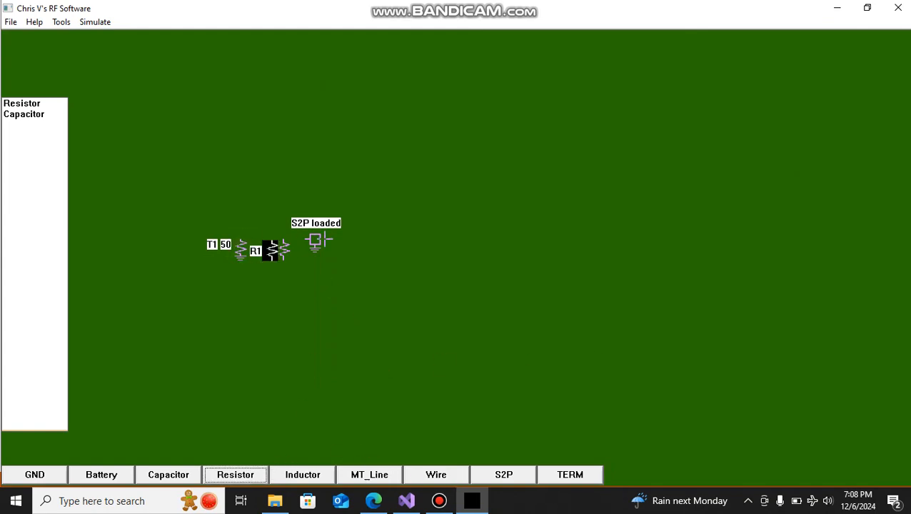
left_click(367, 246)
right_click(368, 242)
left_click(396, 249)
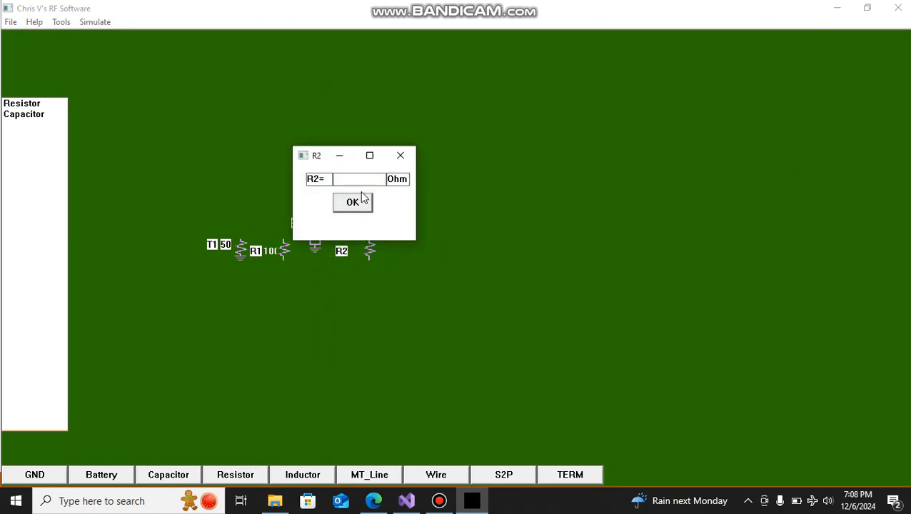
type("100")
left_click(362, 202)
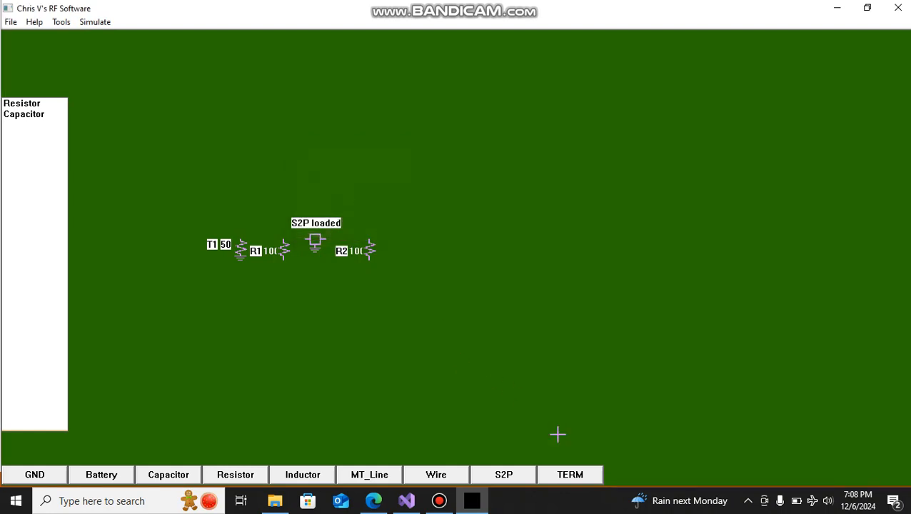
Add a second termination at the output end of the circuit, beyond resistor R2, and set its value to 50
left_click(569, 474)
left_click(431, 240)
right_click(431, 240)
left_click(463, 250)
type("50")
left_click(423, 208)
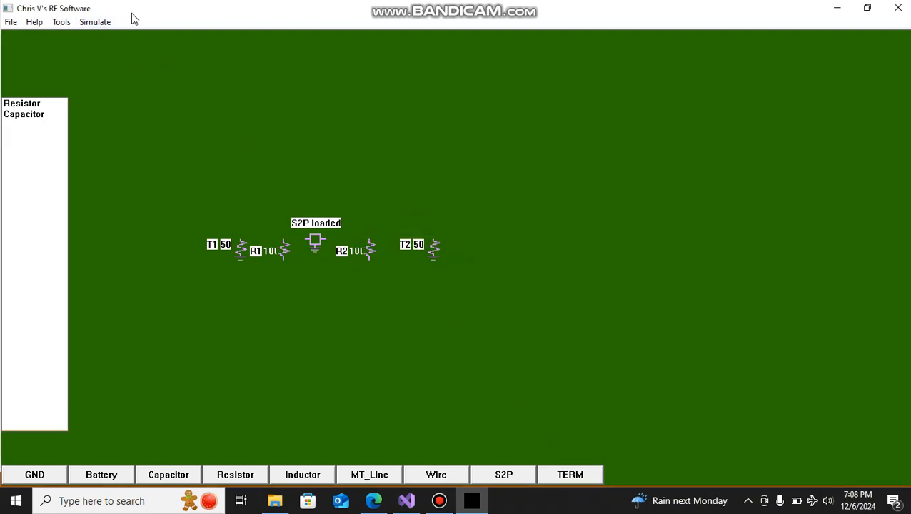
Run the Smith chart simulation for the schematic
left_click(99, 22)
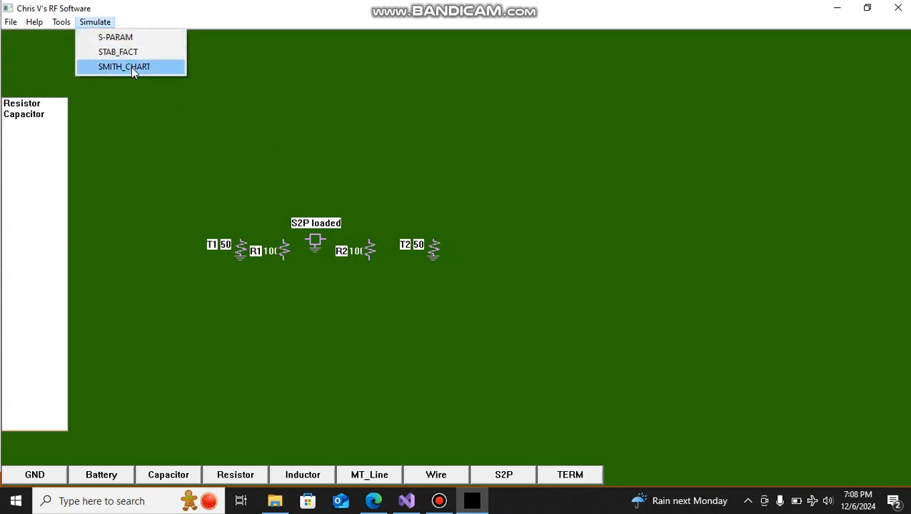
left_click(130, 68)
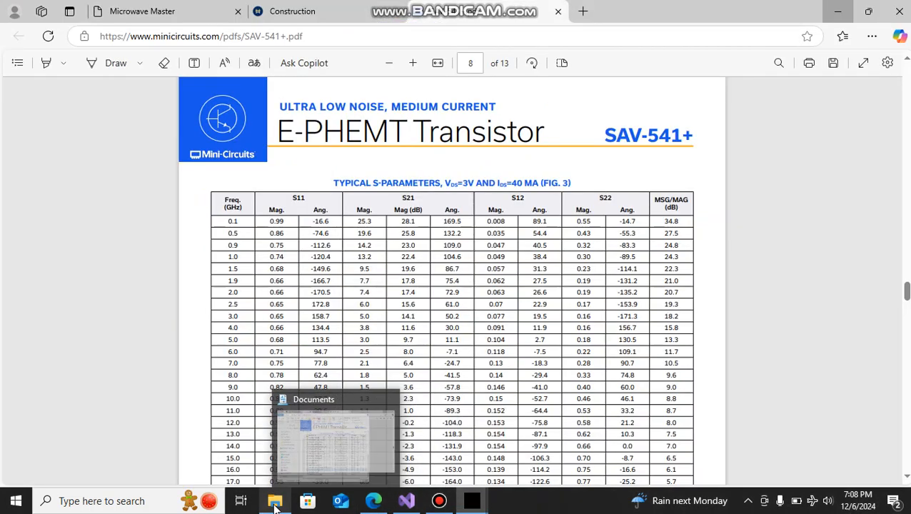
Open SAV-541+(3V_40mA).S2P in Notepad and examine the order of its frequency rows from 0.1 to 5.0 GHz, then minimize it
left_click(274, 501)
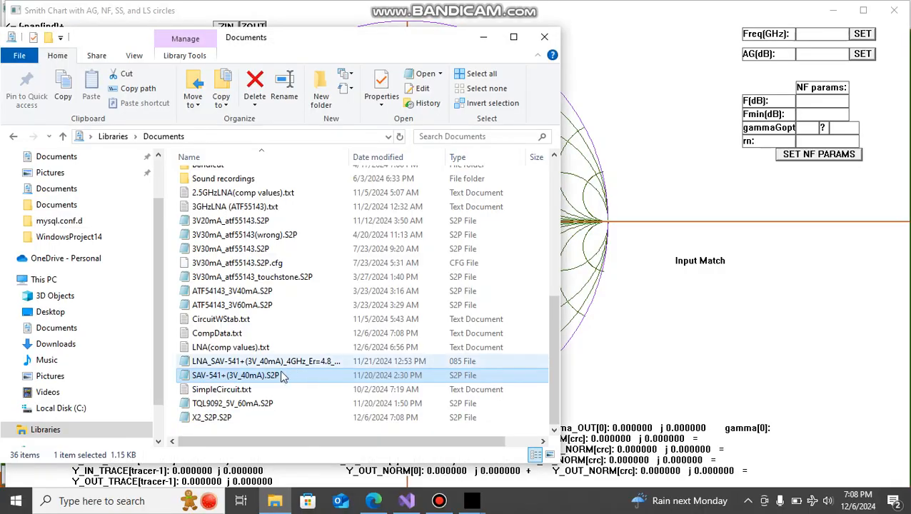
double_click(250, 378)
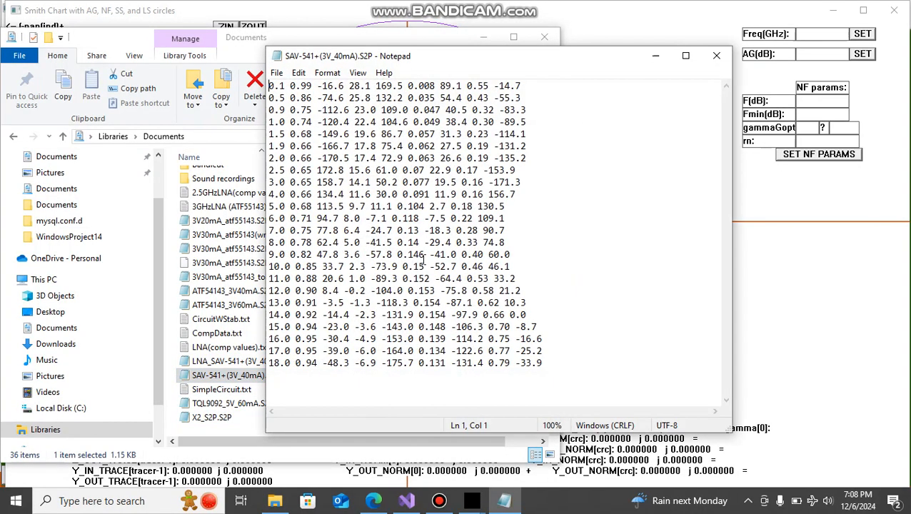
left_click_drag(269, 85, 275, 147)
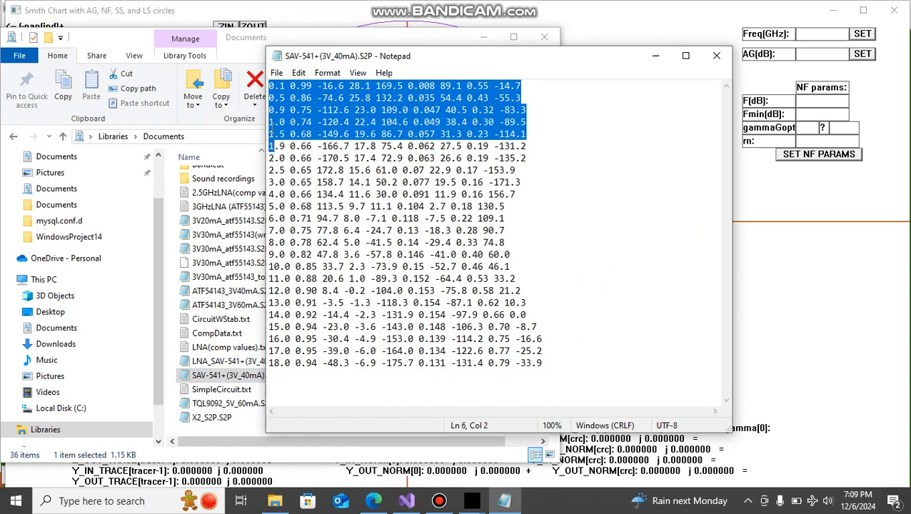
left_click(270, 208)
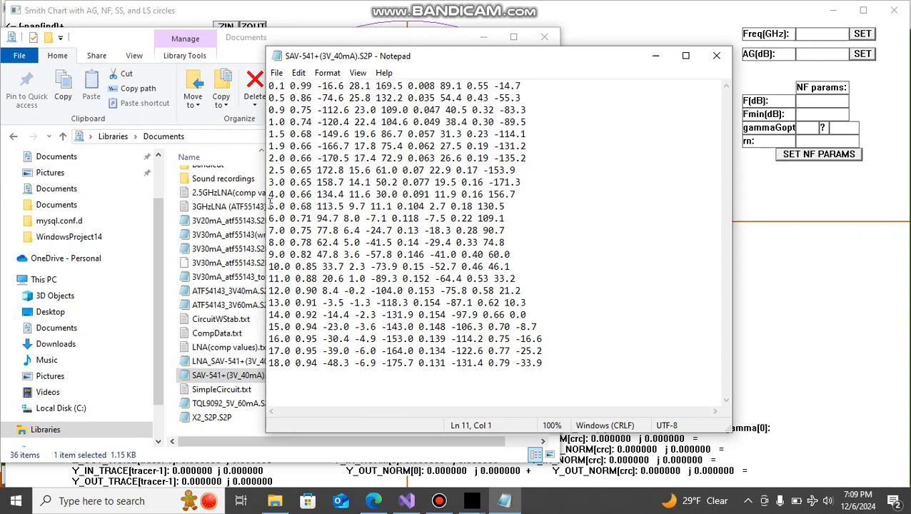
left_click_drag(269, 206, 272, 85)
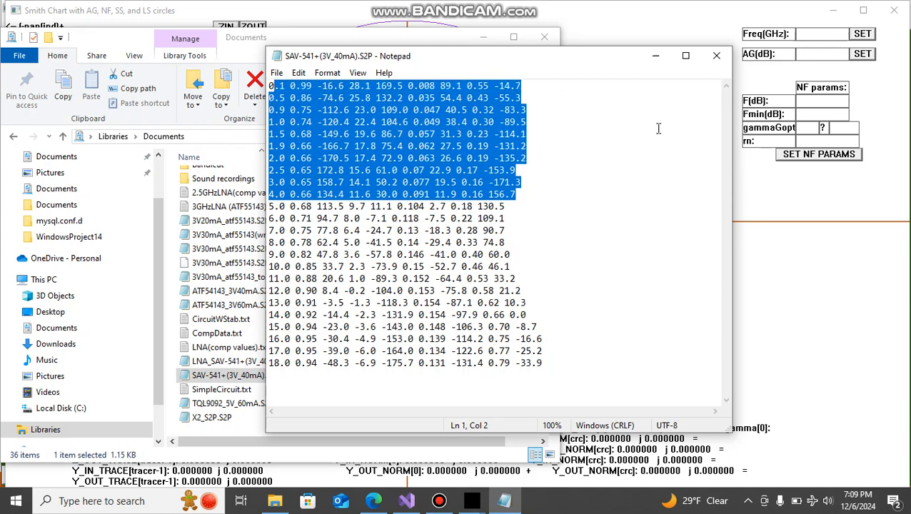
left_click(653, 59)
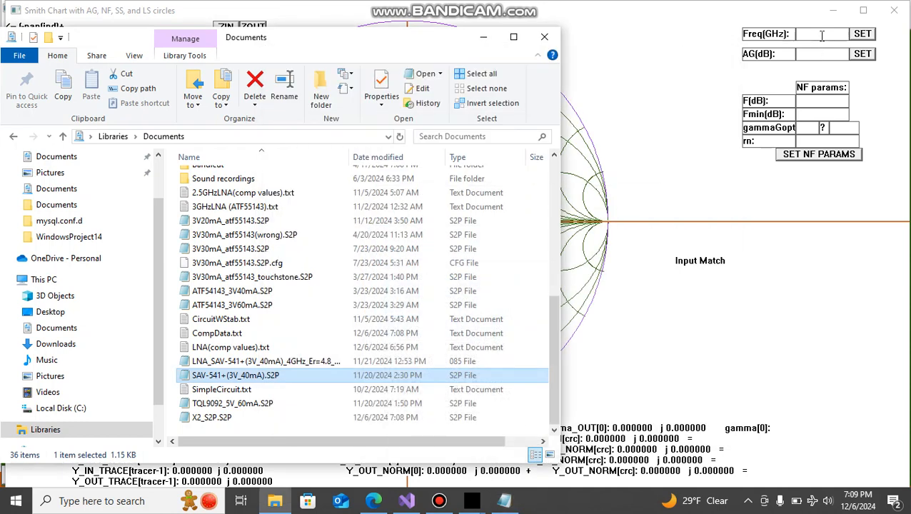
Apply a frequency entry of 10 to the Smith chart, view the plotted circles, and close the chart
left_click(822, 35)
type("10")
left_click(859, 35)
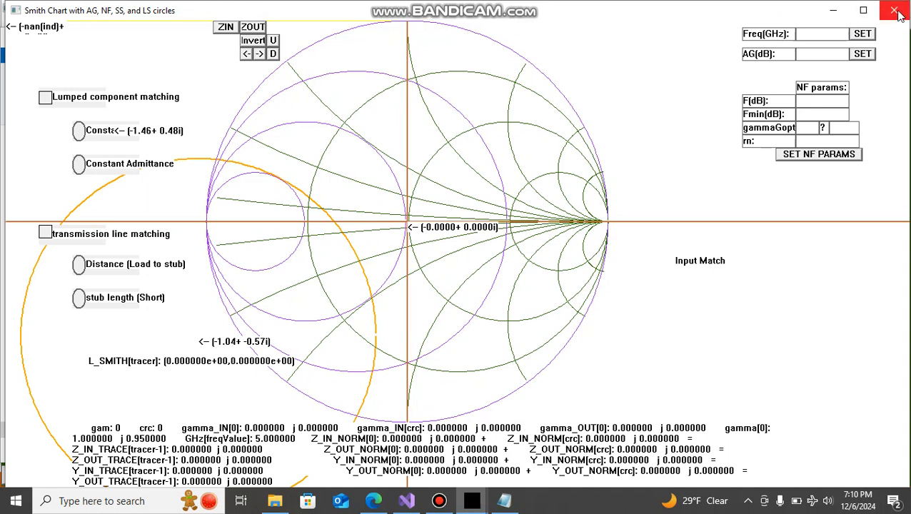
left_click(895, 10)
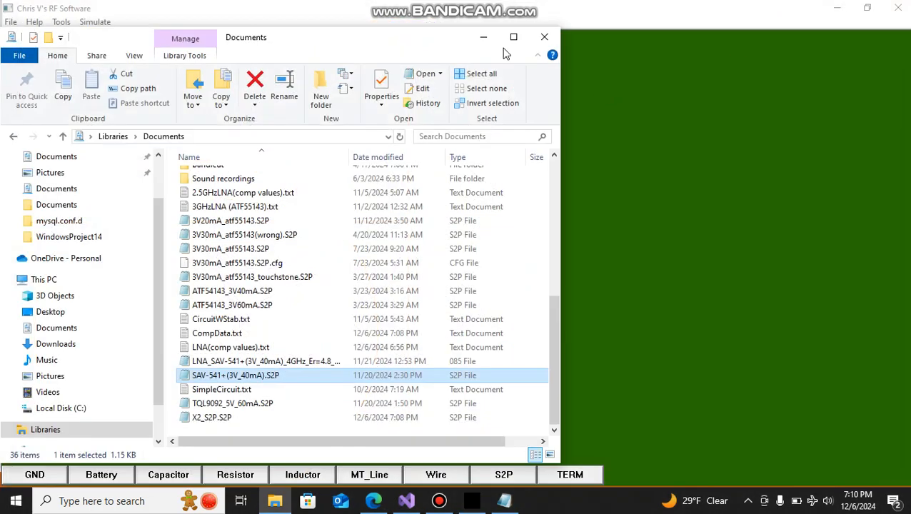
Open CompData.txt from the Documents library in Notepad and place its window beside the schematic
left_click(477, 41)
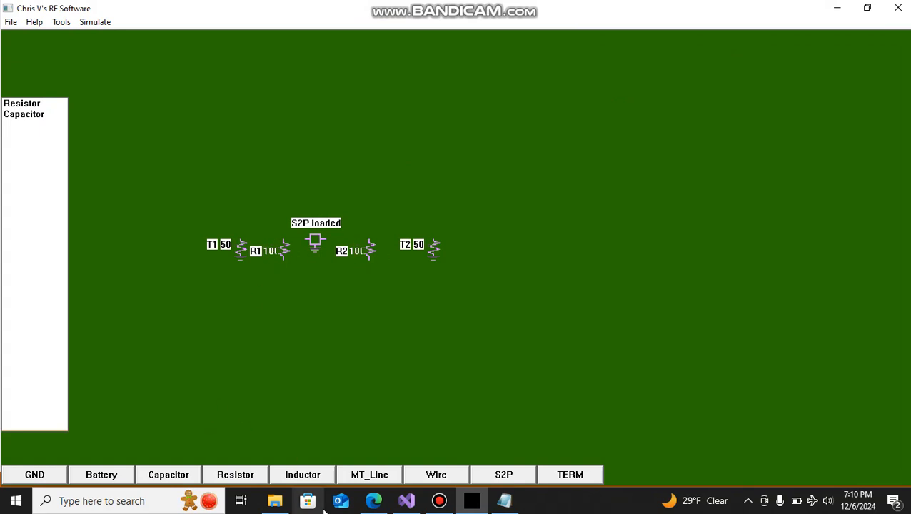
left_click(283, 503)
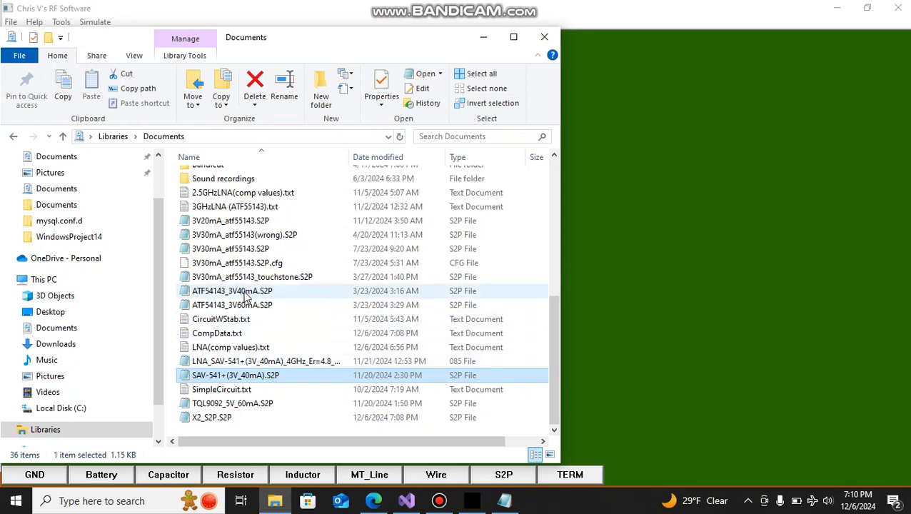
left_click(235, 338)
double_click(235, 339)
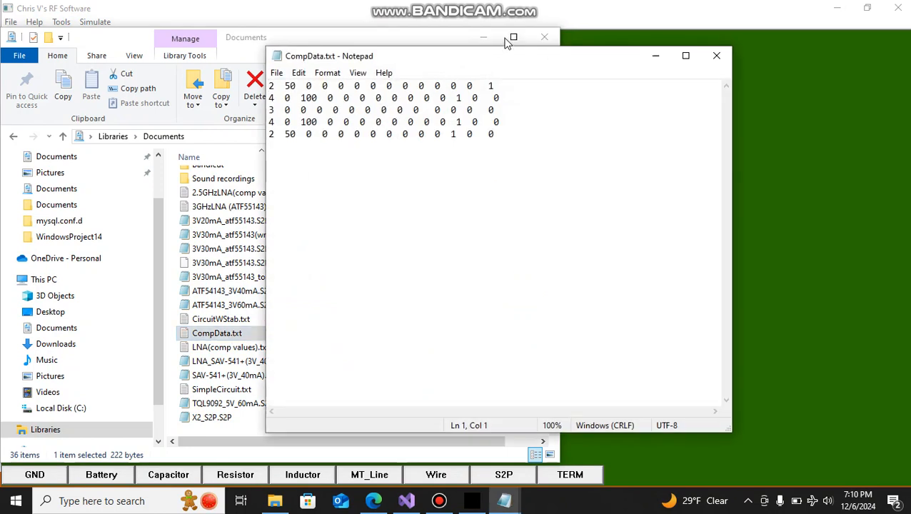
left_click(479, 36)
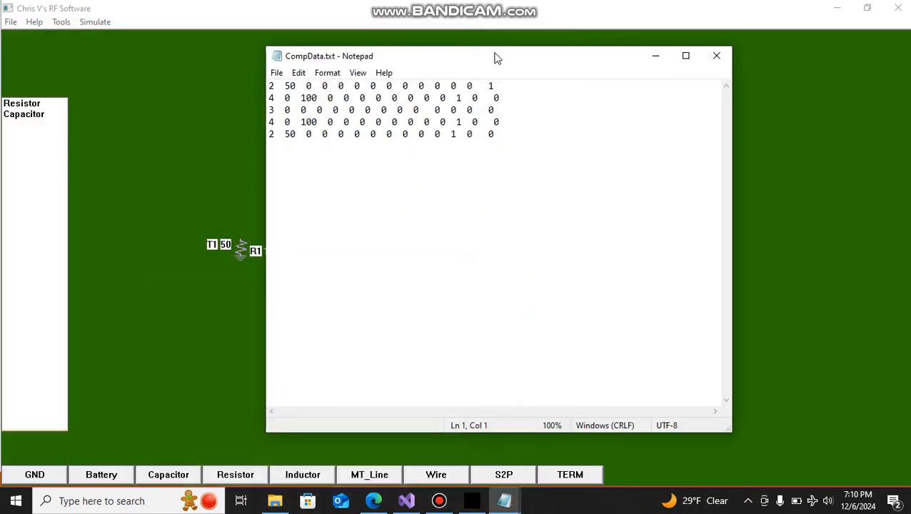
left_click_drag(494, 57, 688, 67)
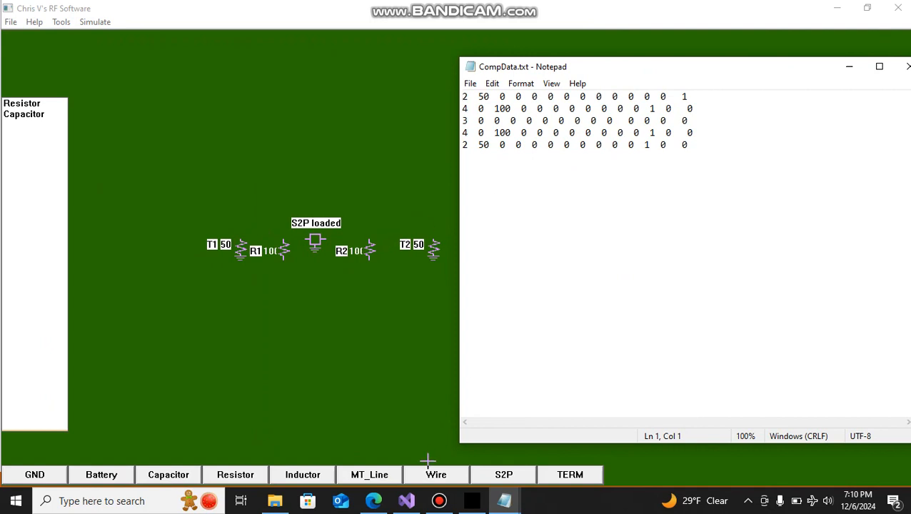
left_click(445, 508)
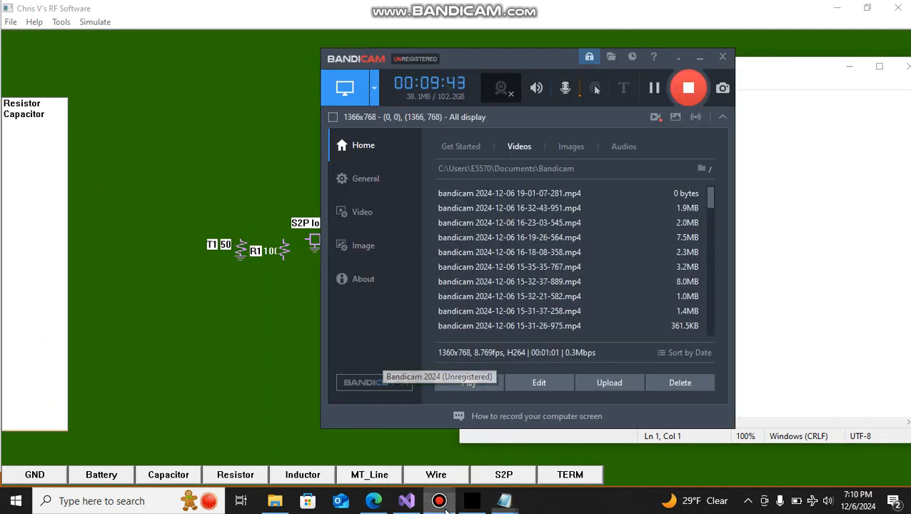
left_click(446, 509)
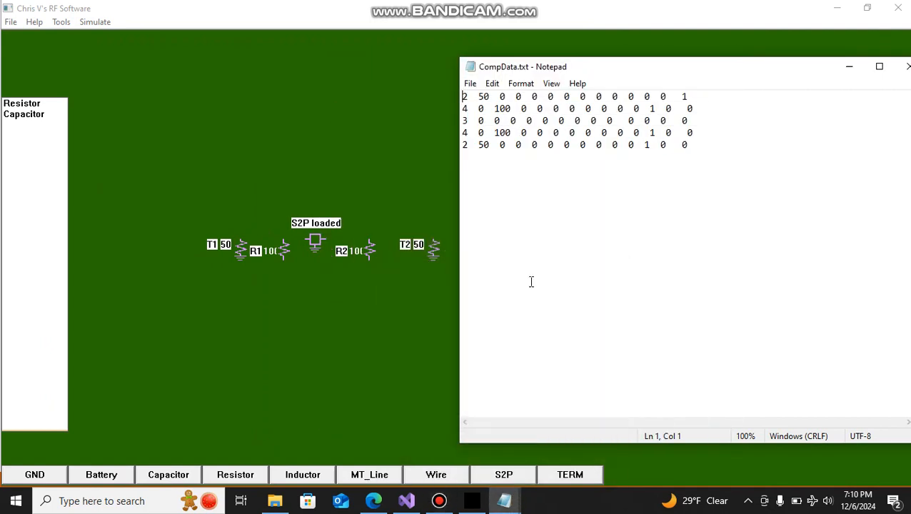
Compare the component rows in CompData.txt with the terminations, resistors and S2P block in the schematic
left_click(698, 147)
left_click_drag(752, 69, 644, 79)
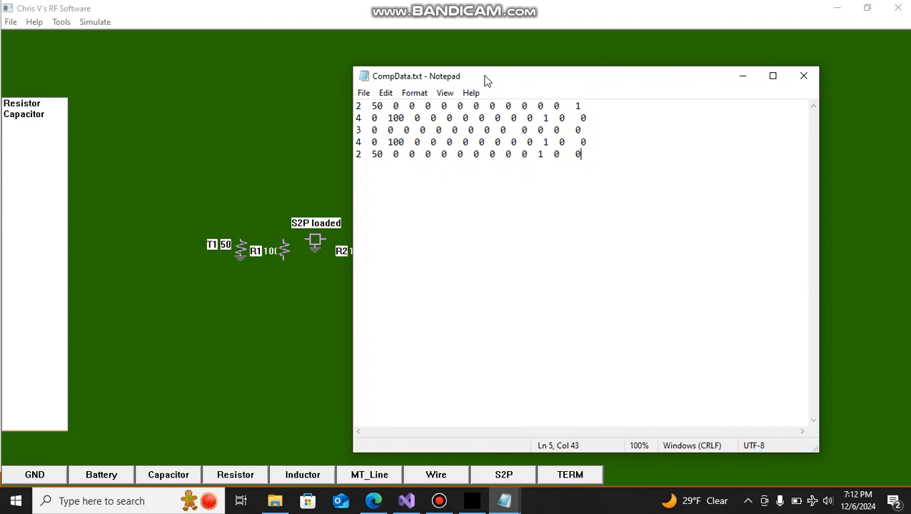
left_click_drag(485, 82, 584, 81)
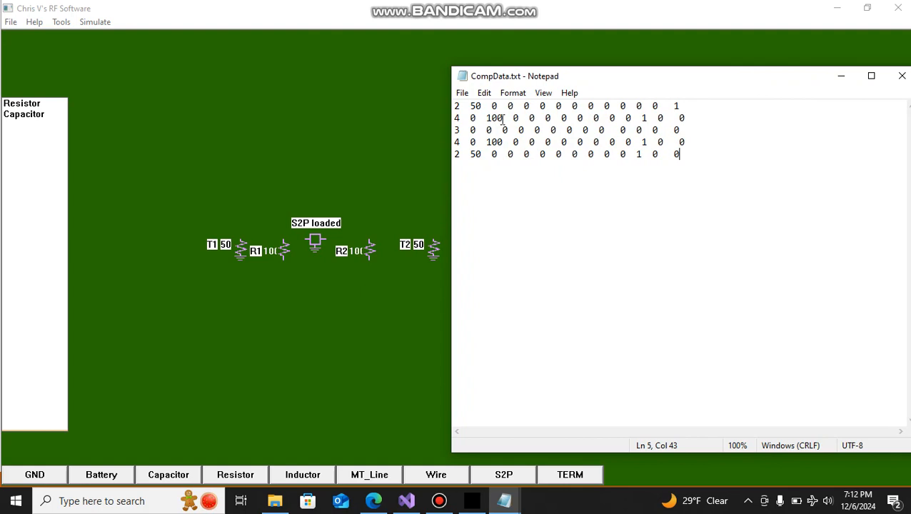
Set the resistance values in both resistor rows, lines 2 and 4 of CompData.txt, to 40
left_click_drag(503, 118, 486, 124)
type("40")
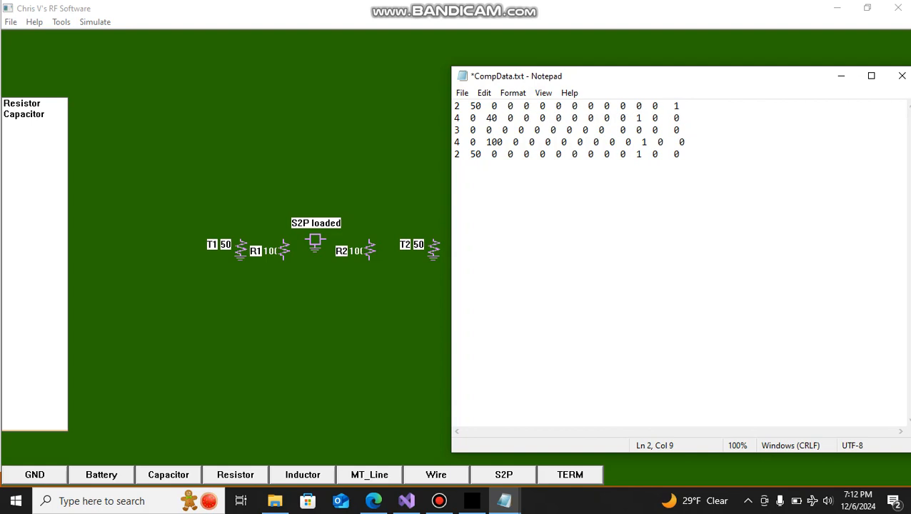
left_click_drag(503, 142, 488, 145)
type("40")
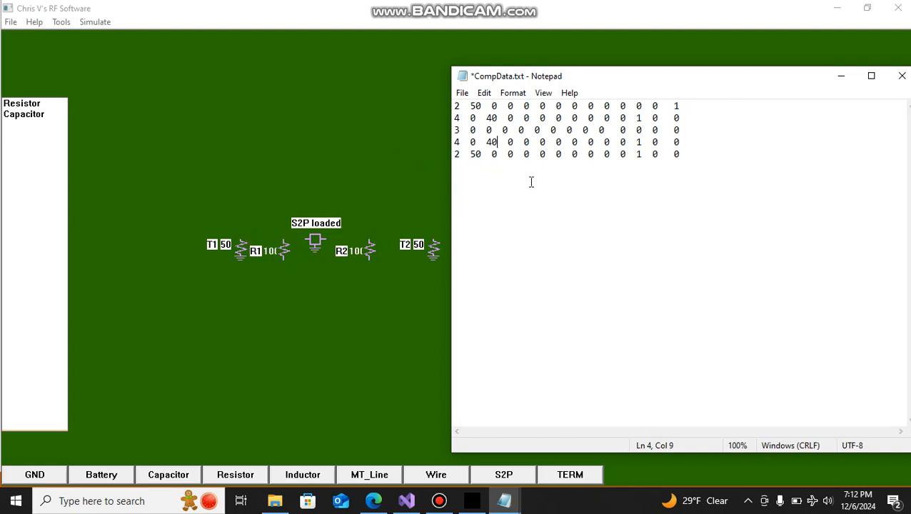
Set the third-from-last value in lines 2 and 4 of CompData.txt to 0 and save the file
left_click(643, 119)
key("BackSpace")
type("0")
left_click(644, 141)
key("BackSpace")
type("0")
left_click(463, 94)
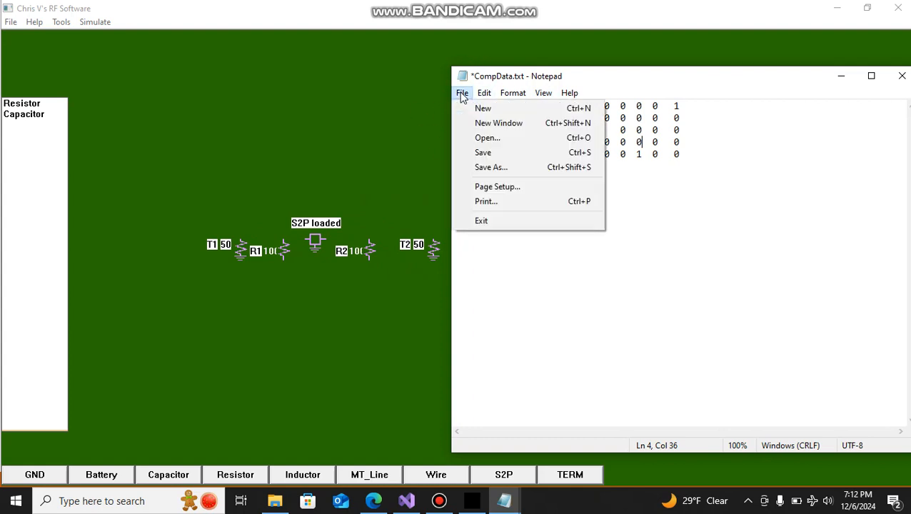
left_click(483, 153)
Switch to the RF software and rerun the Smith chart simulation with the edited component data
left_click(92, 25)
left_click(92, 25)
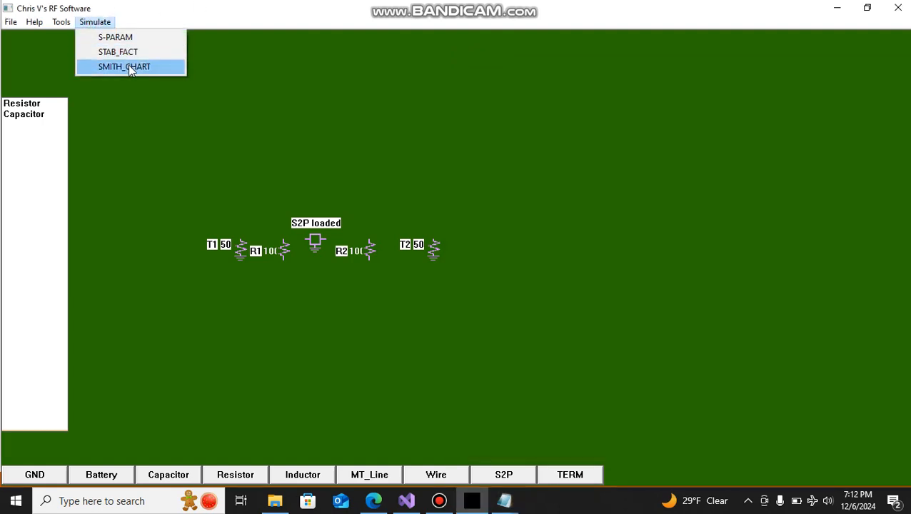
left_click(128, 65)
left_click(104, 23)
left_click(130, 68)
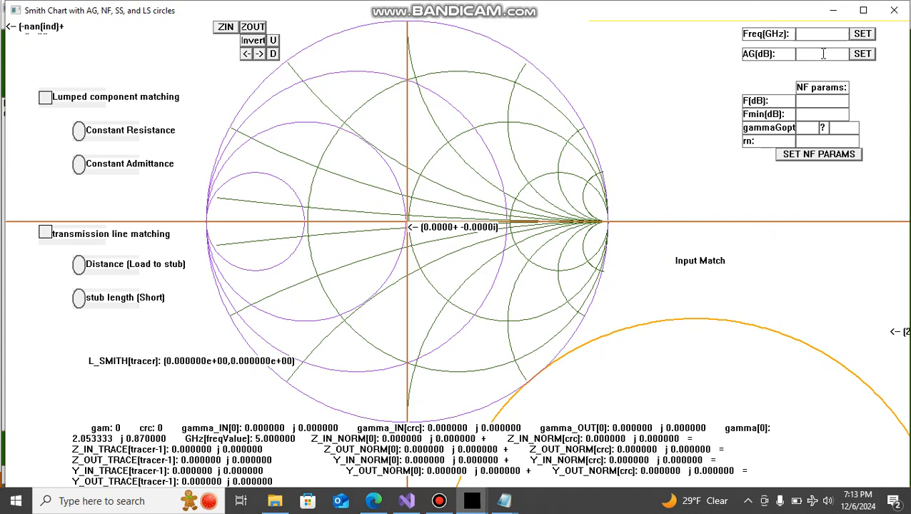
Plot AG circles on the Smith chart, first for 5 dB and then for 10 dB
type("5")
left_click(864, 53)
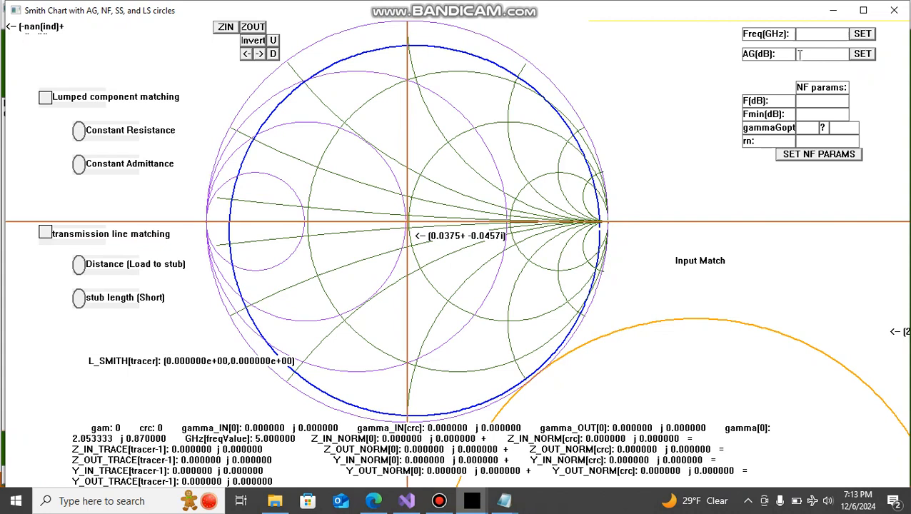
left_click(799, 54)
type("10")
left_click(863, 53)
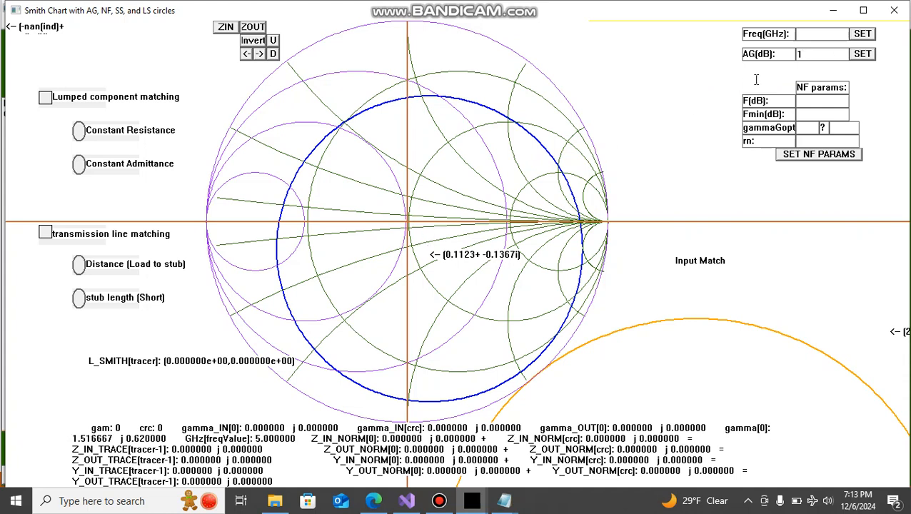
key("BackSpace")
type("10")
left_click(860, 54)
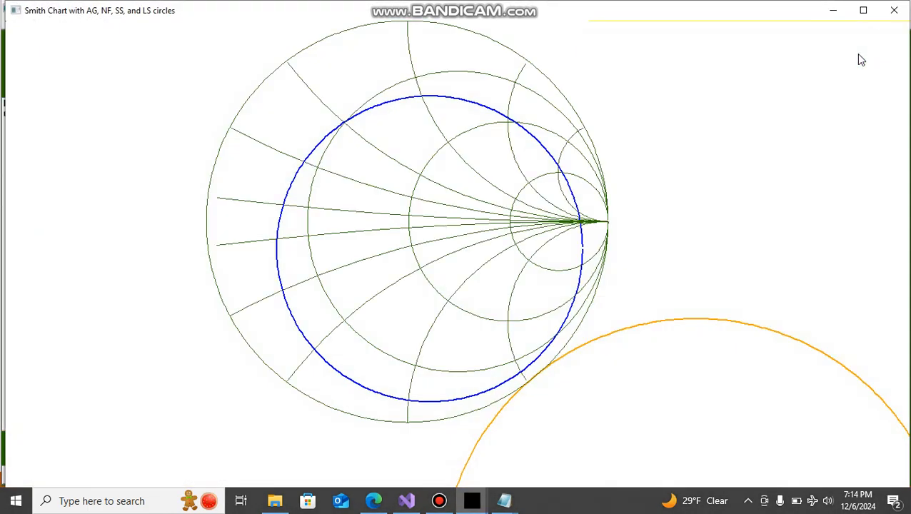
Plot AG circles on the Smith chart for 15 dB, 16 dB and 13 dB in turn
type("15")
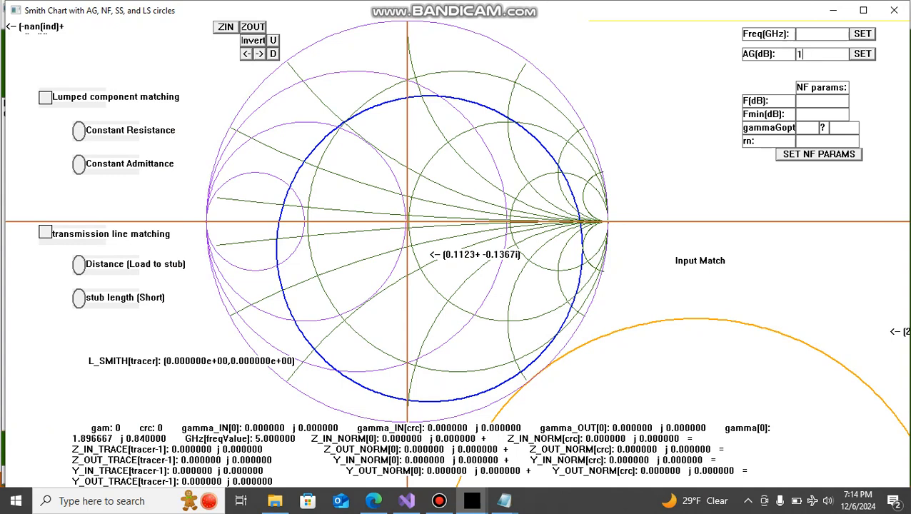
left_click(856, 57)
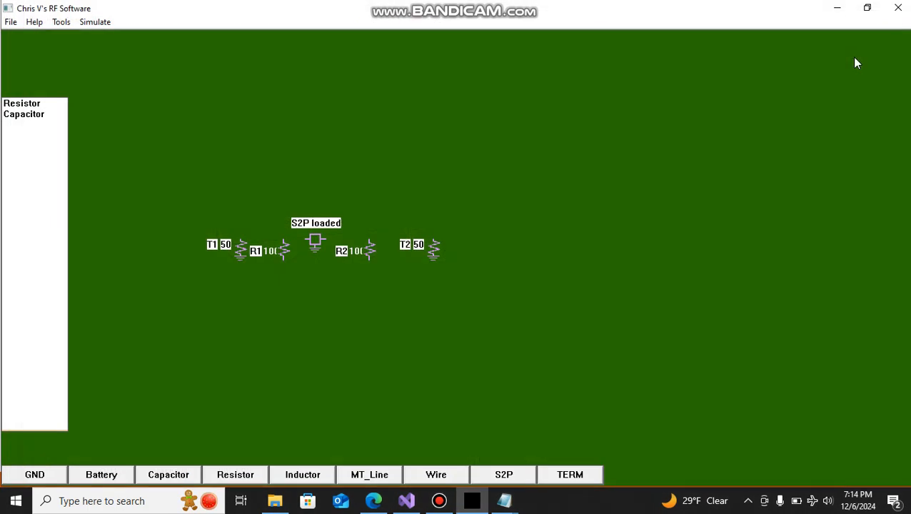
type("16")
left_click(857, 58)
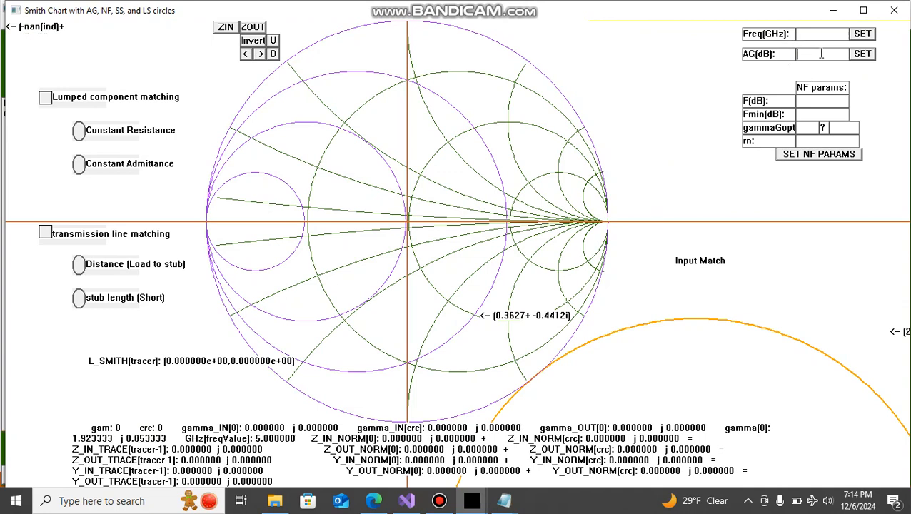
type("13")
left_click(865, 54)
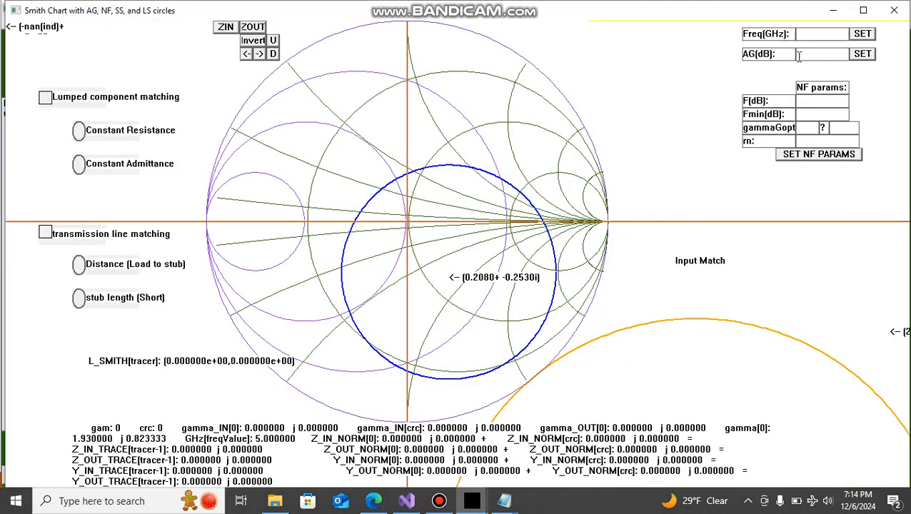
Replot the AG circle on the Smith chart for 15 dB
left_click(801, 55)
type("16")
key("BackSpace")
type("5")
left_click(860, 55)
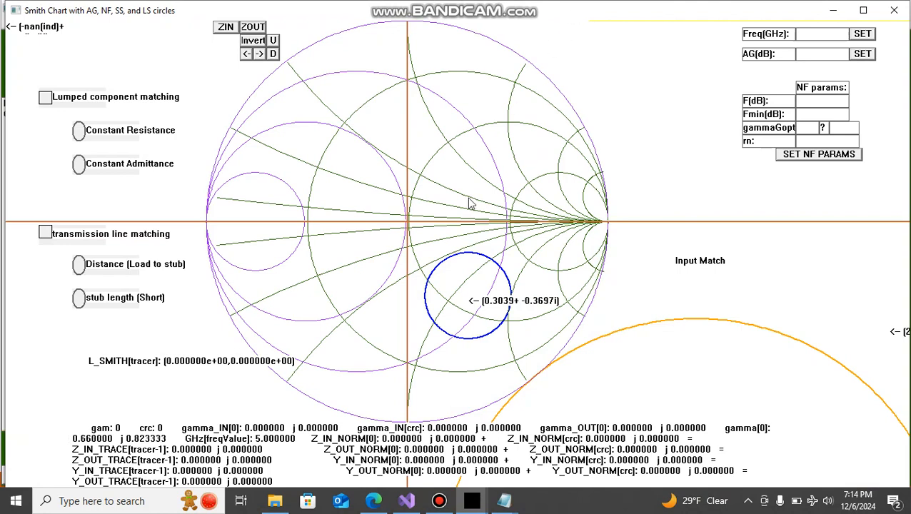
Refine the AG circle by plotting it for 15.5 dB, 15.2 dB and finally 15.3 dB
left_click(793, 55)
type("15.5")
left_click(855, 58)
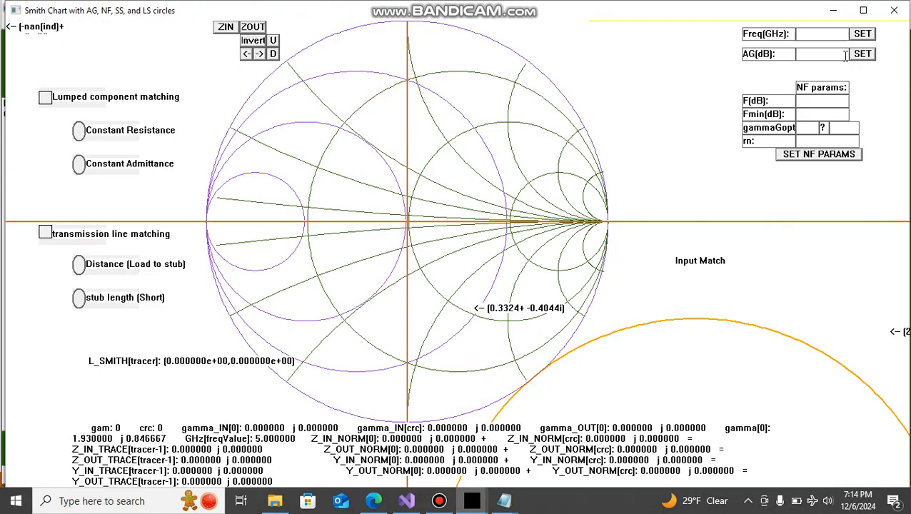
type("15.2")
left_click(864, 55)
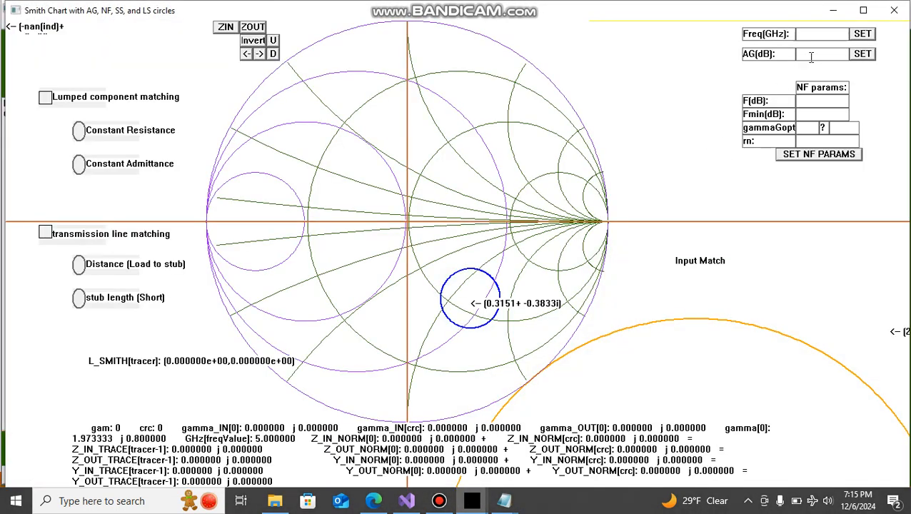
type("15.3")
left_click(854, 53)
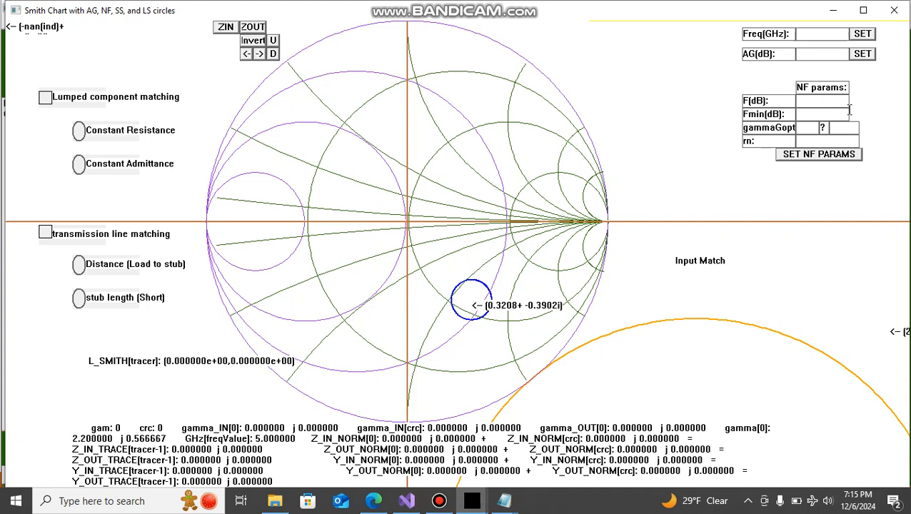
Switch to the browser, examine the SAV-541+ datasheet's S-parameter and noise parameter tables for 3V and 40 mA, and return to the Smith chart
left_click(375, 502)
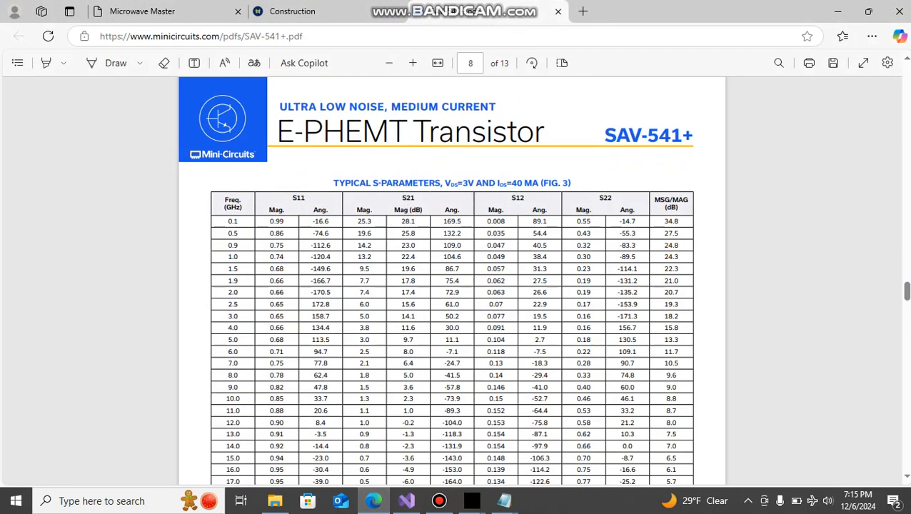
scroll(738, 219, "down", 5)
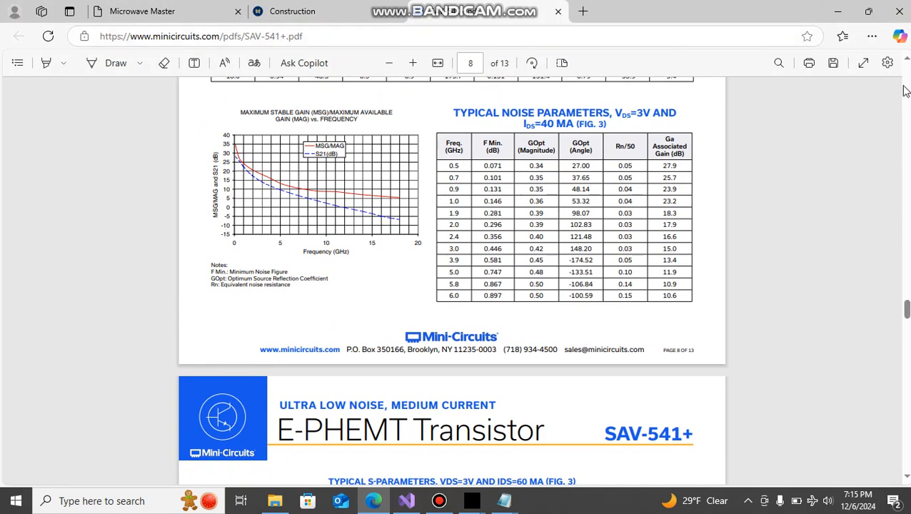
scroll(451, 280, "up", 3)
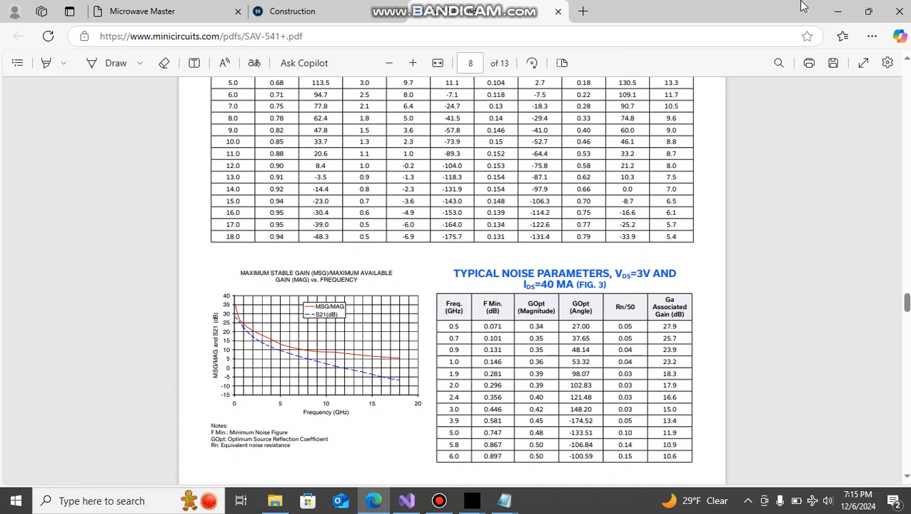
left_click(835, 12)
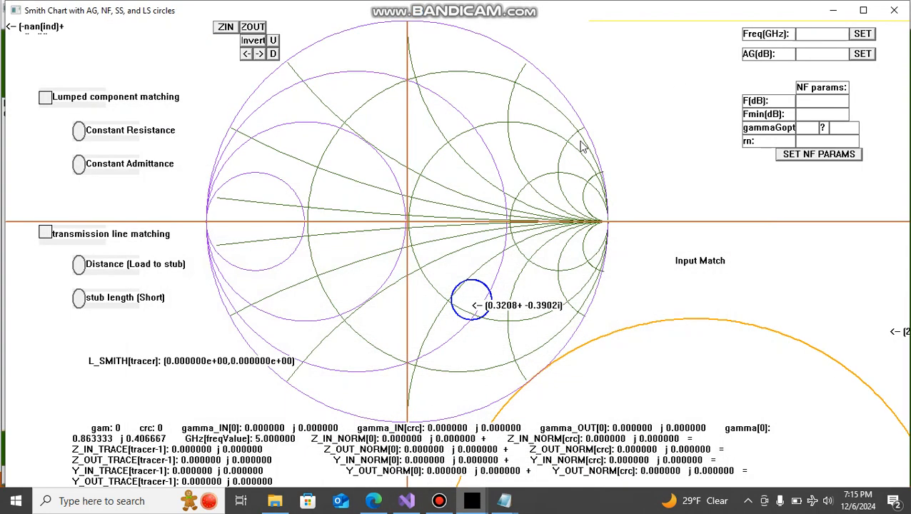
Enable transmission line matching and calculate the microstrip Z0 with width 0.085 cm, εr 4.8, depth 0.06 cm and Th 0.003 cm
left_click(471, 308)
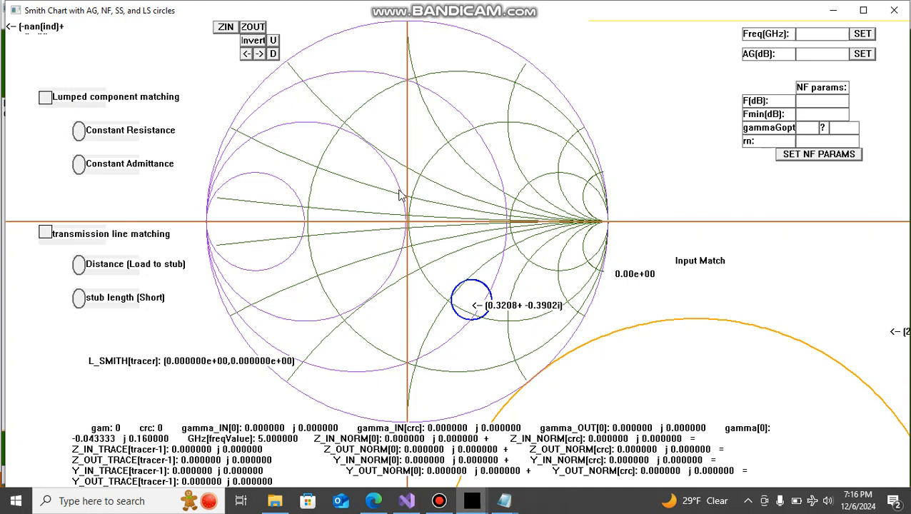
left_click(49, 237)
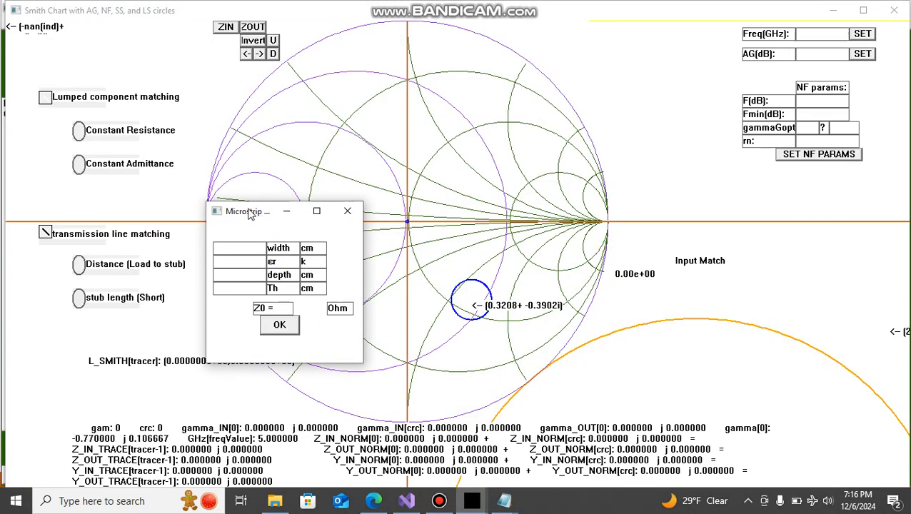
left_click_drag(247, 212, 251, 132)
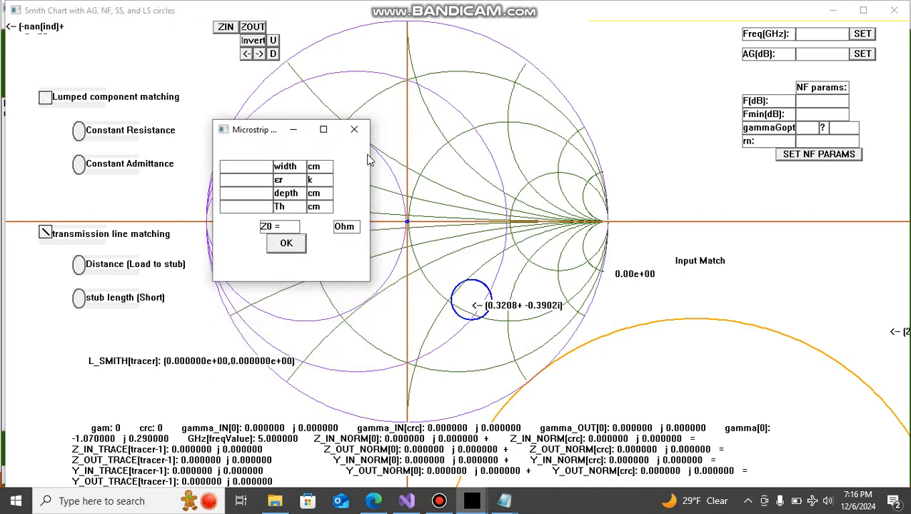
left_click_drag(369, 153, 427, 156)
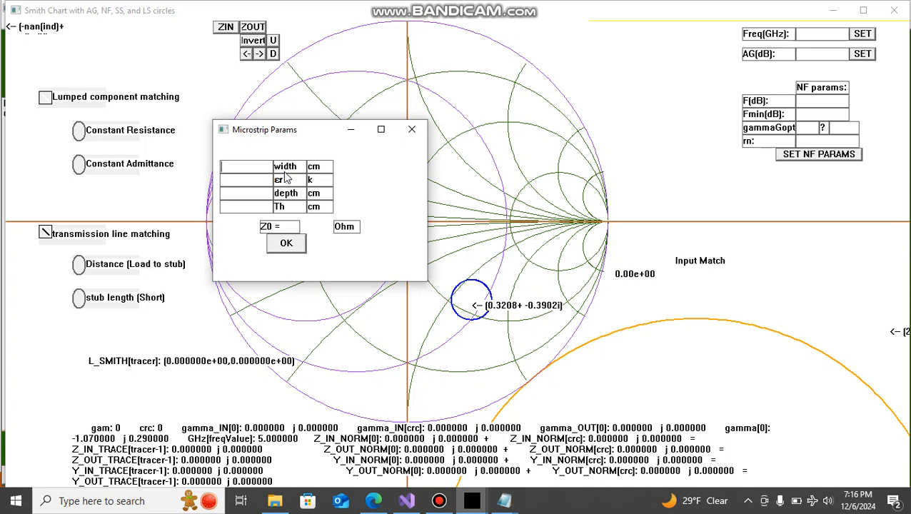
type("0.003")
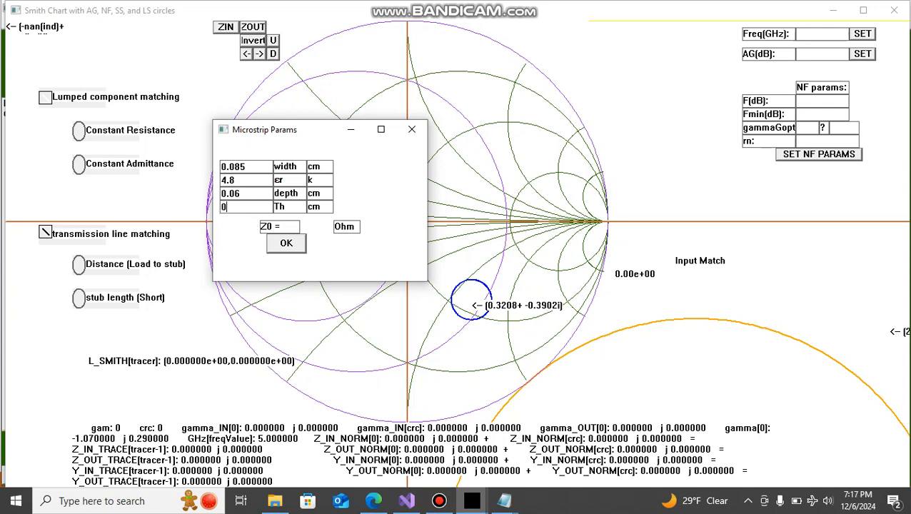
left_click(286, 244)
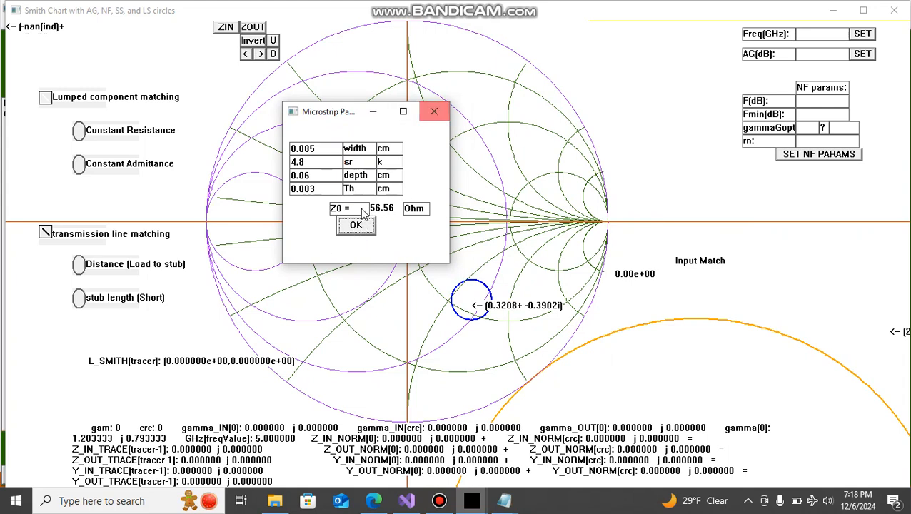
left_click(434, 113)
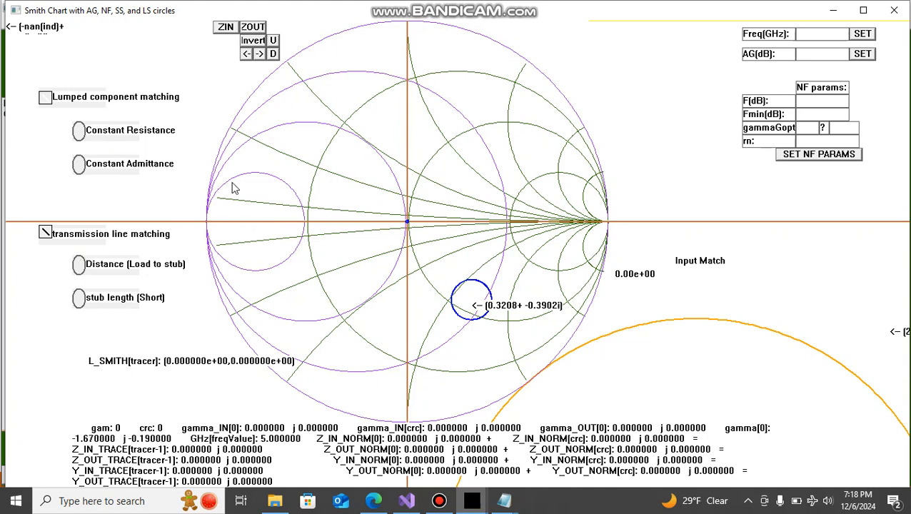
Pick the AG circle's centre as the match point and trace the Distance (Load to stub) arc from the red point up to the purple unit circle
left_click(79, 266)
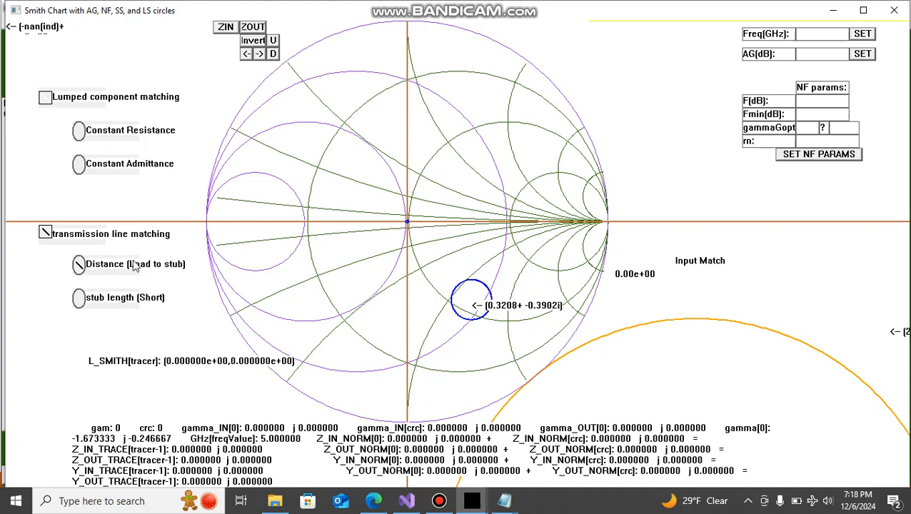
left_click(472, 305)
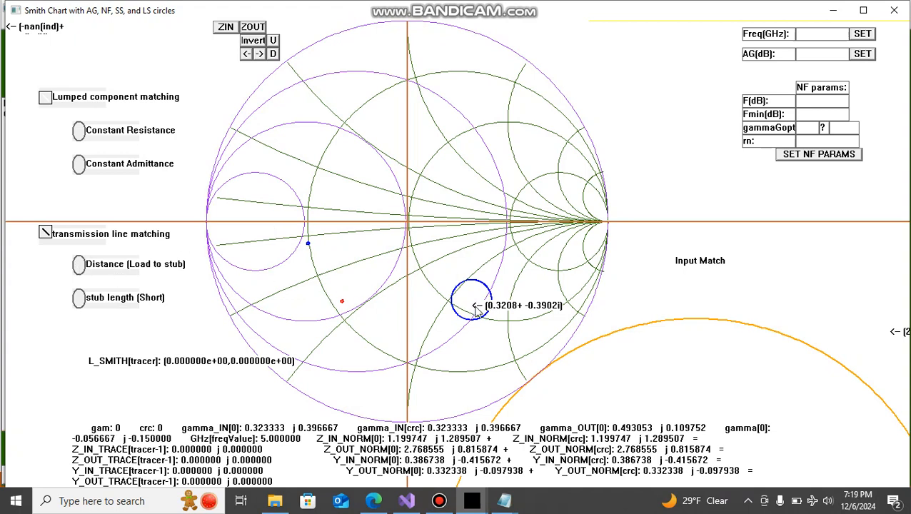
left_click(342, 302)
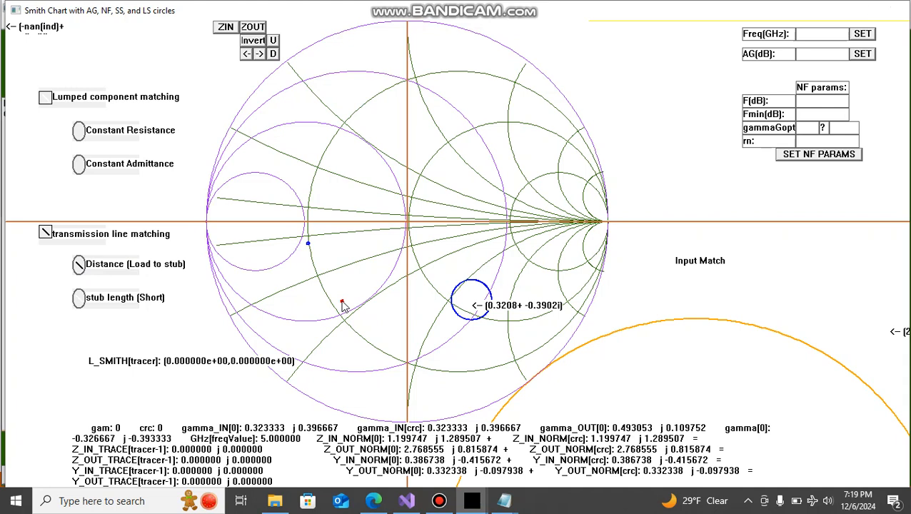
left_click(342, 301)
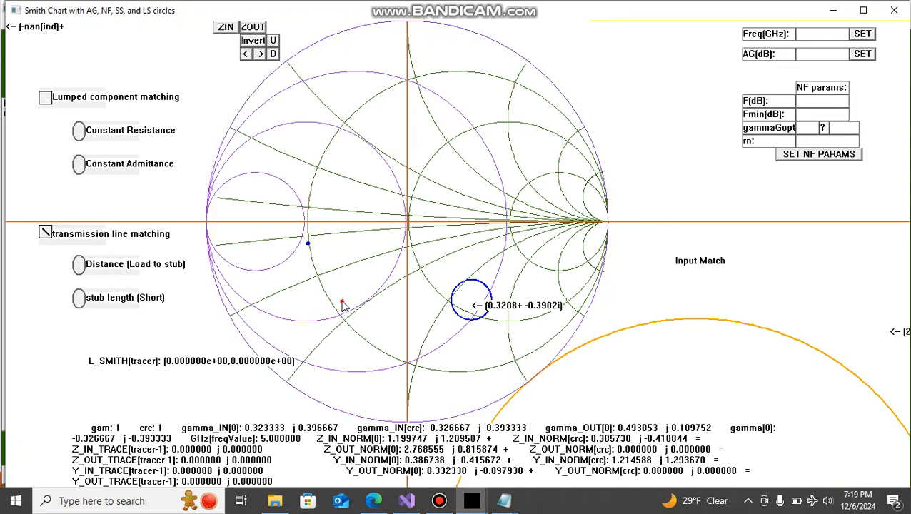
left_click_drag(342, 301, 357, 141)
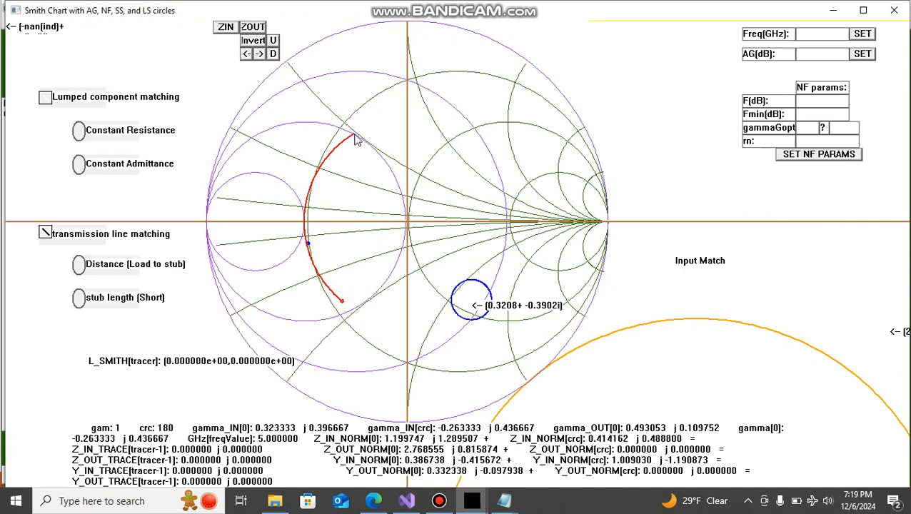
left_click_drag(356, 141, 357, 140)
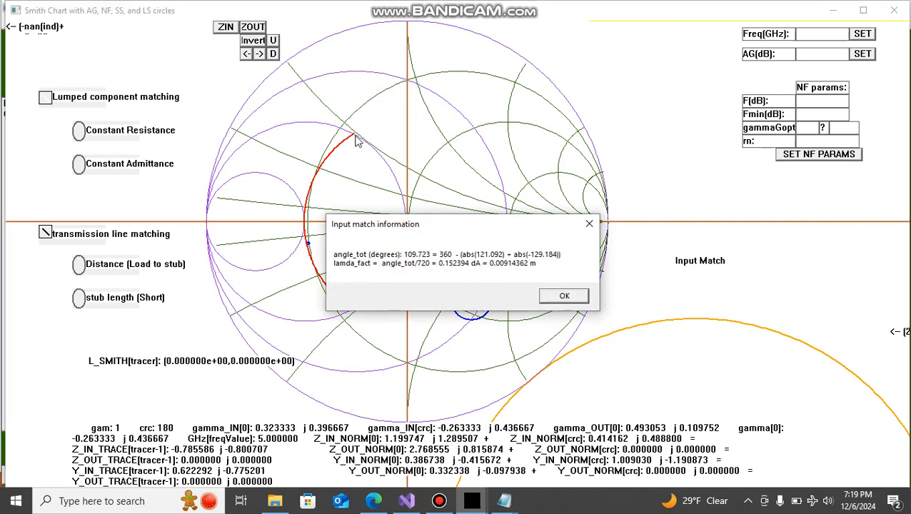
left_click_drag(430, 225, 506, 267)
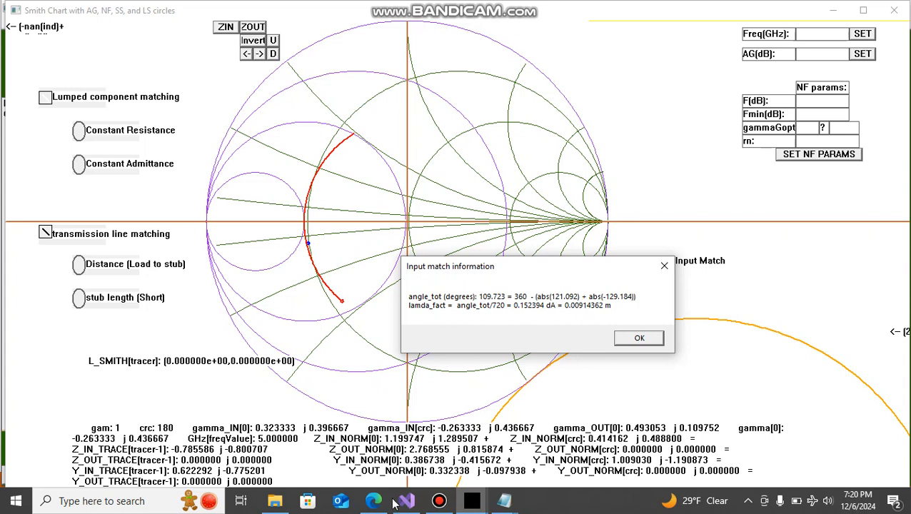
left_click(515, 504)
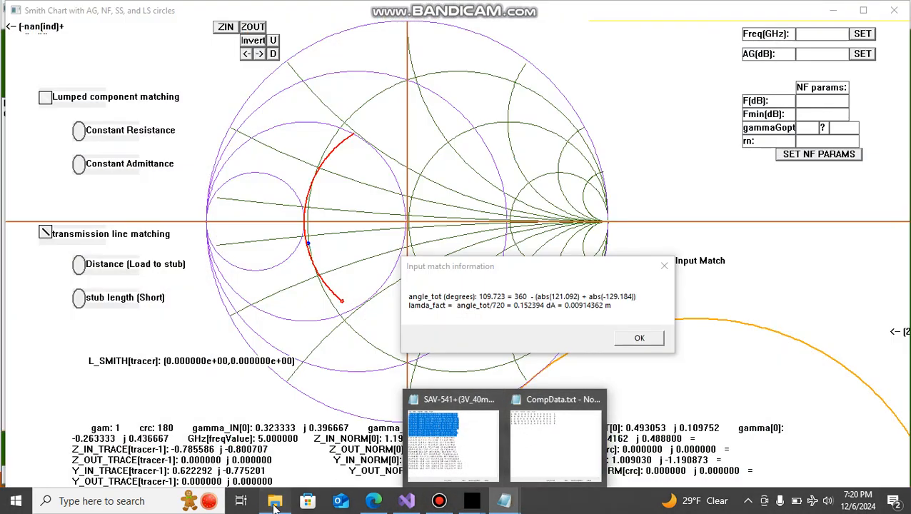
left_click(274, 500)
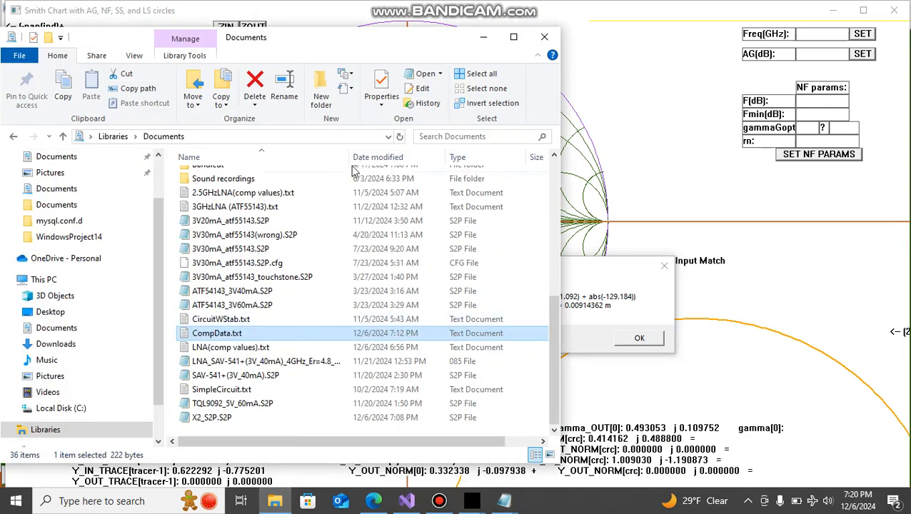
left_click(481, 41)
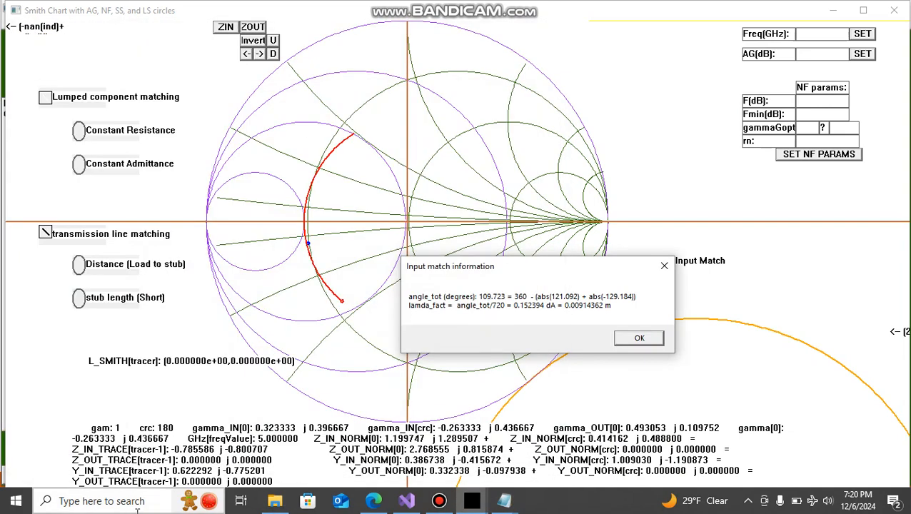
Open a new Notepad document beside the Smith chart and note "dA = 0.914 cm" in it
left_click(131, 503)
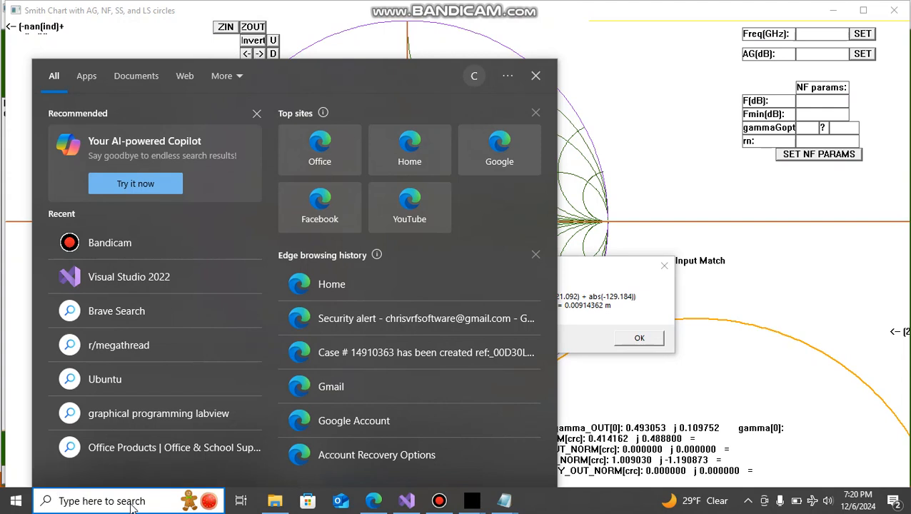
type("not")
key("Return")
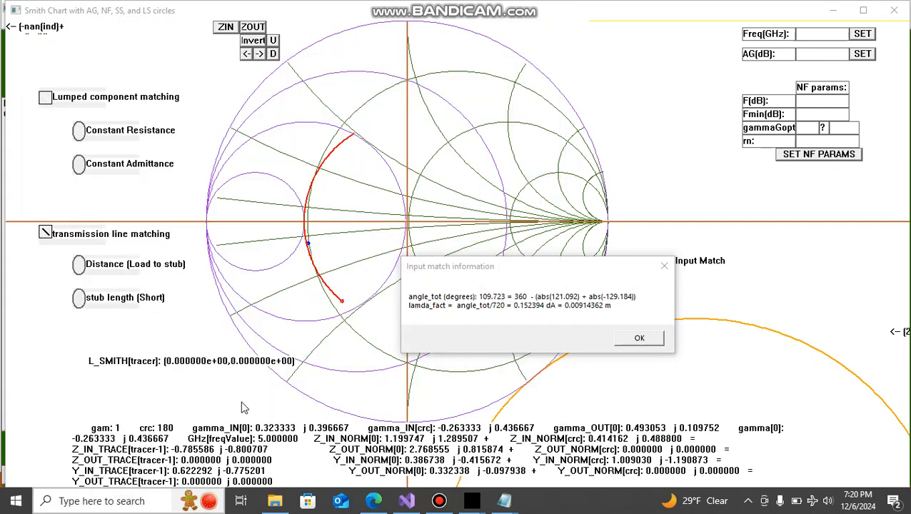
left_click_drag(454, 55, 781, 84)
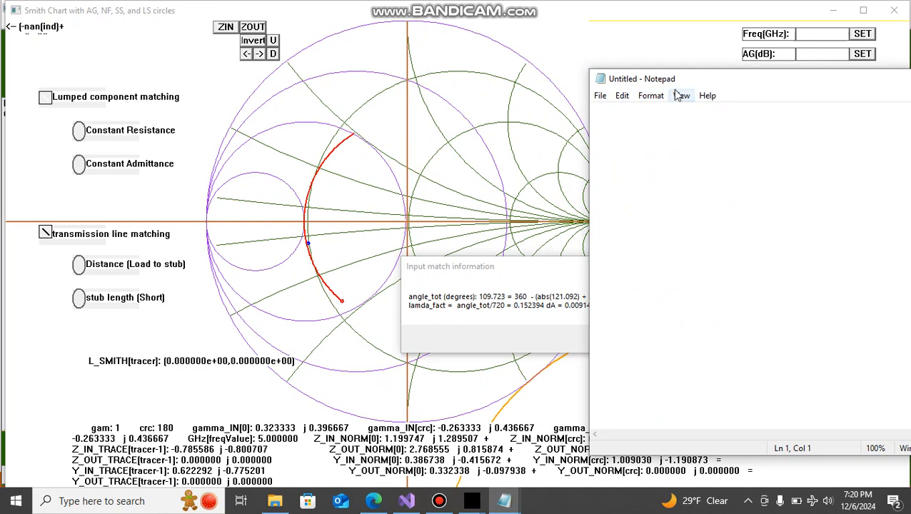
left_click_drag(687, 84, 758, 92)
type("dAJ")
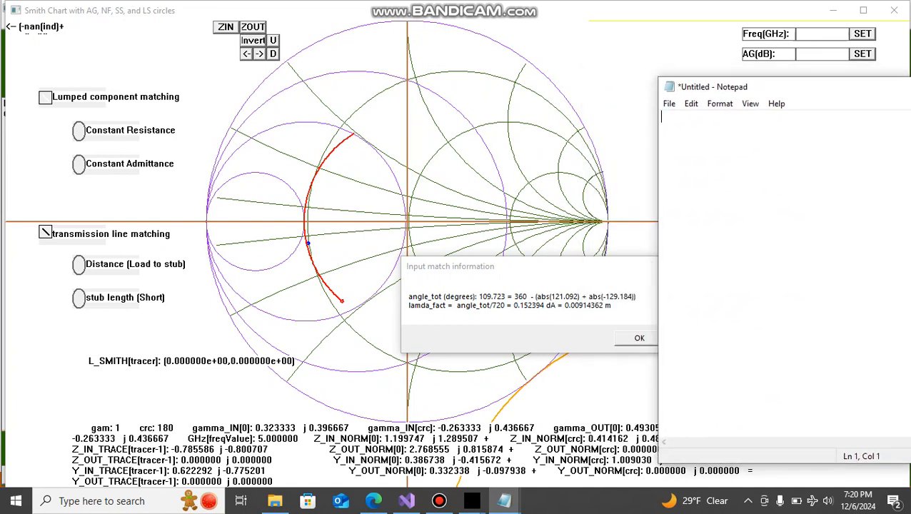
key("BackSpace")
key("BackSpace")
type("= 0.914 cm")
Dismiss the input match information and note "dL = 0.667 cm" below the dA line in the untitled Notepad document
left_click(639, 342)
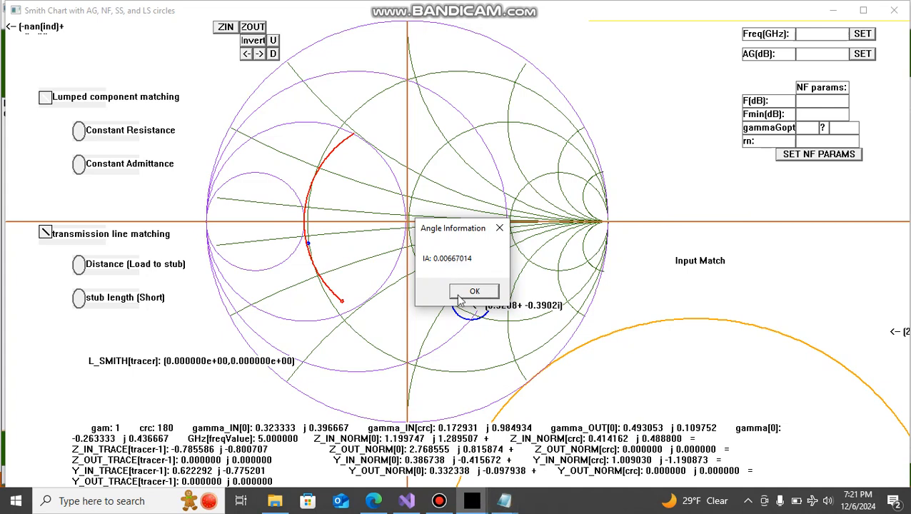
mouse_move(505, 504)
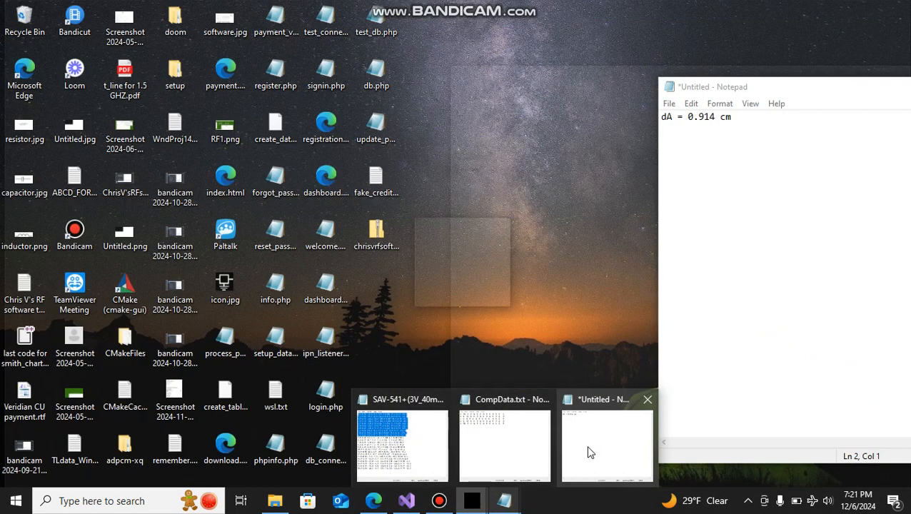
left_click(587, 448)
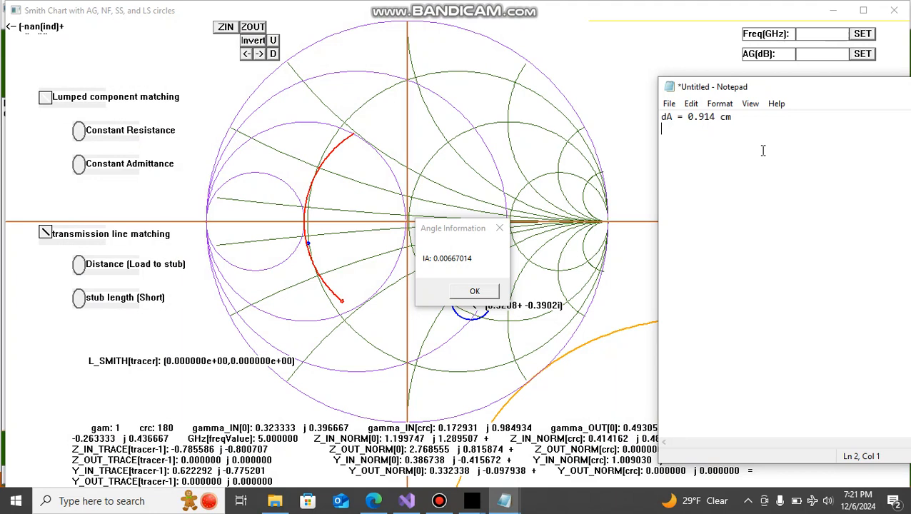
type("d")
type("L -")
type("= 0.")
type("66")
type("7 cm")
Insert the heading "INPUT match:" above the dA and dL lines in the notes
left_click(663, 118)
key("Return")
key("Return")
type("zzzzzzzz")
key("BackSpace")
key("BackSpace")
key("BackSpace")
key("BackSpace")
key("BackSpace")
key("BackSpace")
key("BackSpace")
key("BackSpace")
type("INPUT:")
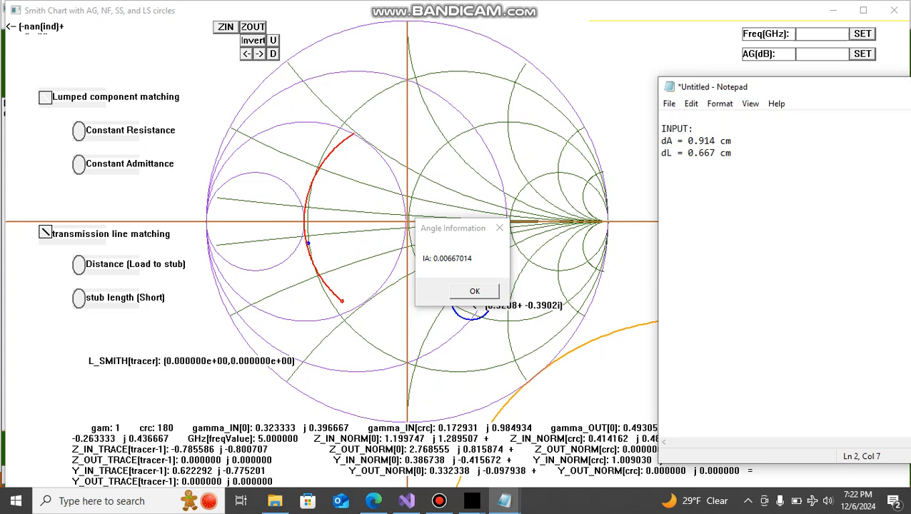
type(" match:")
Add an "OUTPUT match:" heading below the input values and start a "dA =" line under it
left_click(734, 153)
key("Return")
key("Return")
type("OUTPUT match:")
key("Return")
type("dA =")
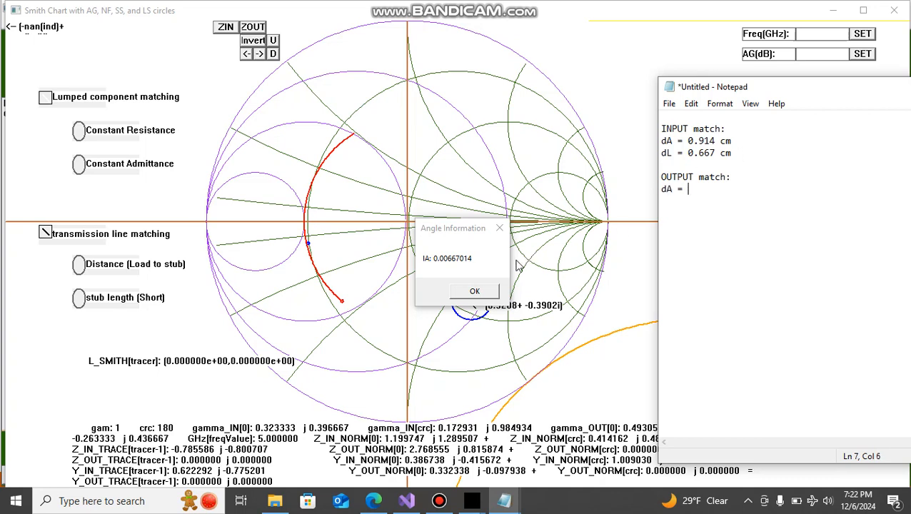
Pick the AG circle's centre again and trace the Distance (Load to stub) arc from the blue point up to the purple unit circle
left_click(475, 292)
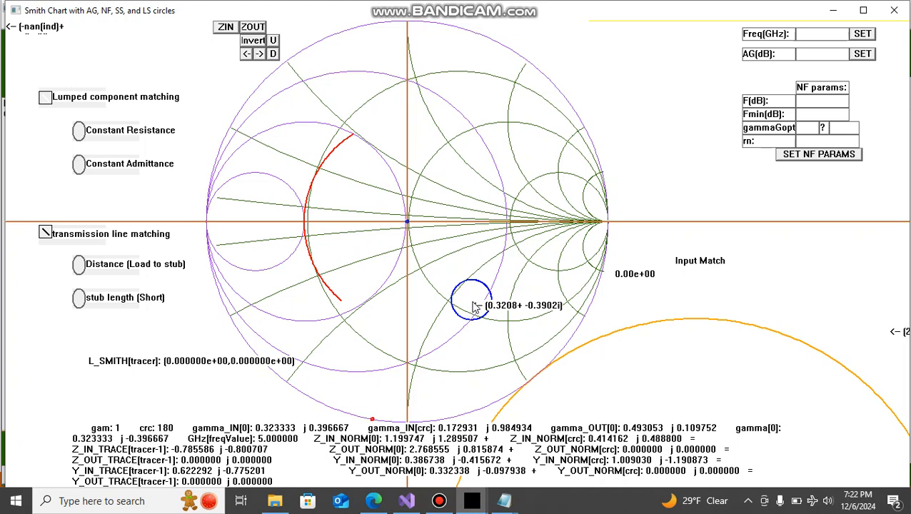
left_click(472, 306)
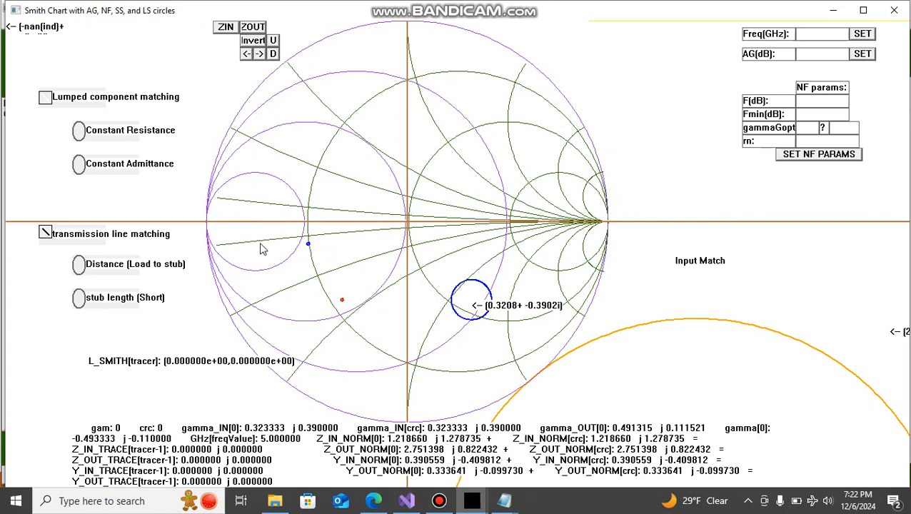
left_click(78, 264)
left_click(308, 246)
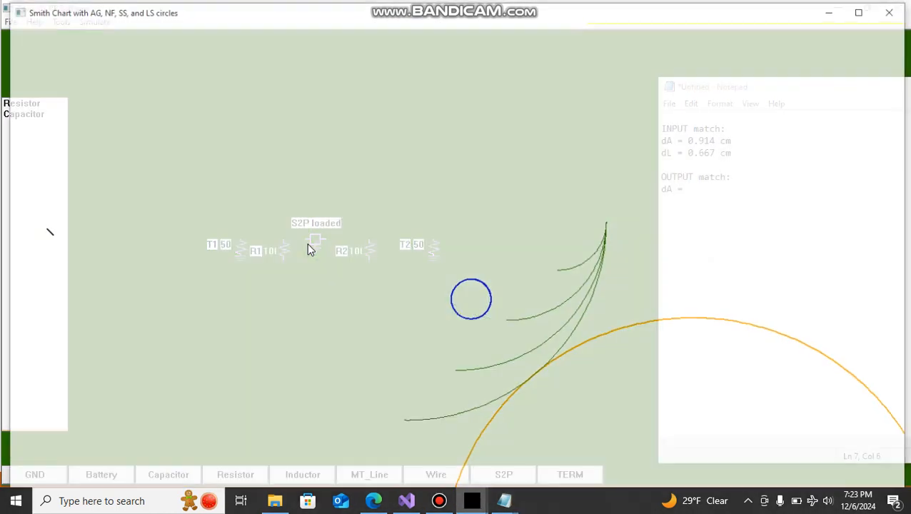
mouse_move(309, 244)
left_mouse_down()
mouse_move(307, 202)
mouse_move(346, 143)
mouse_move(359, 140)
left_mouse_up()
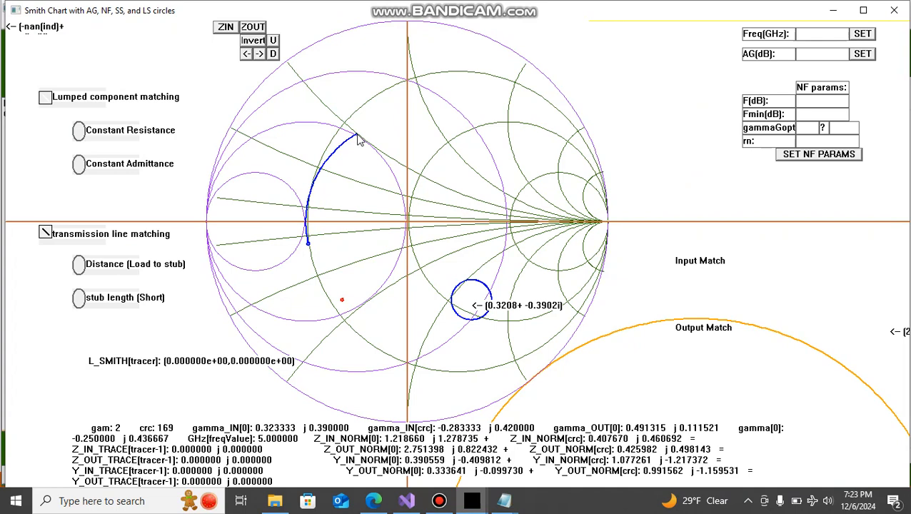
left_click(356, 133)
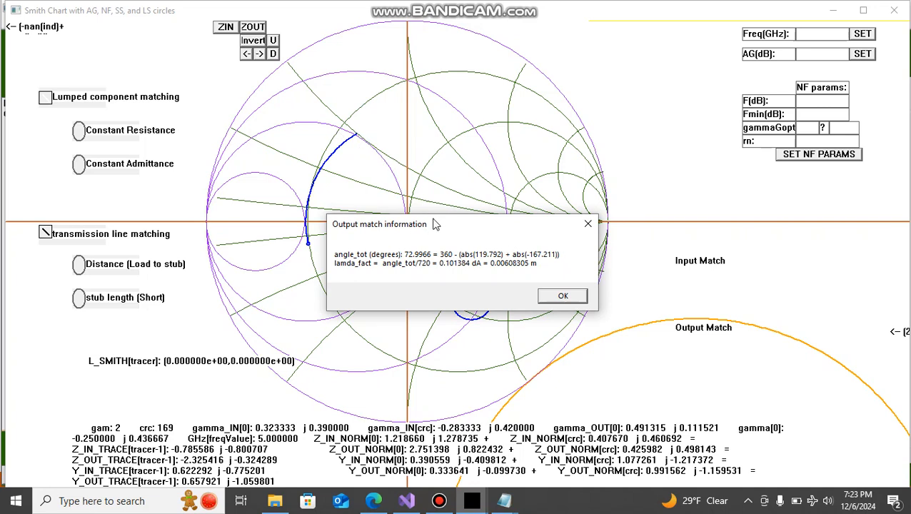
Complete the output match dA as 0.608 cm in the notes and start a "dL =" line below it
left_click_drag(434, 224, 440, 269)
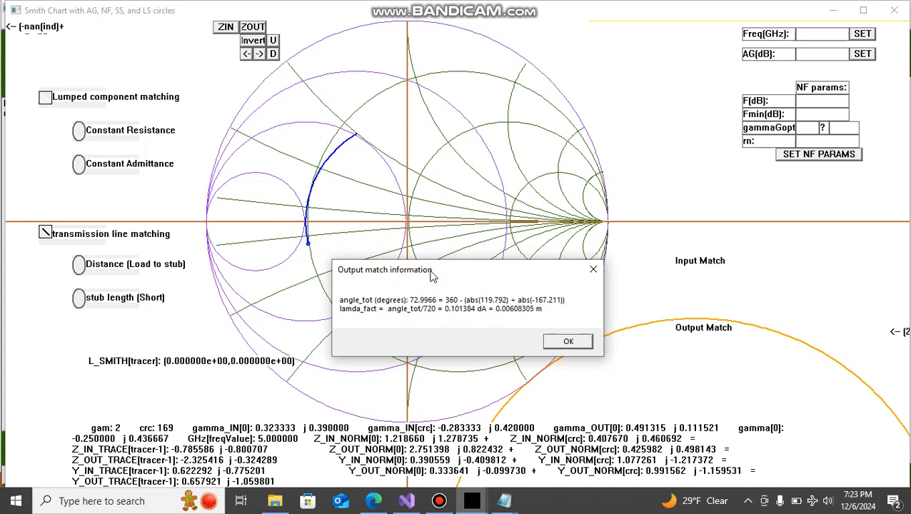
left_click_drag(437, 272, 501, 165)
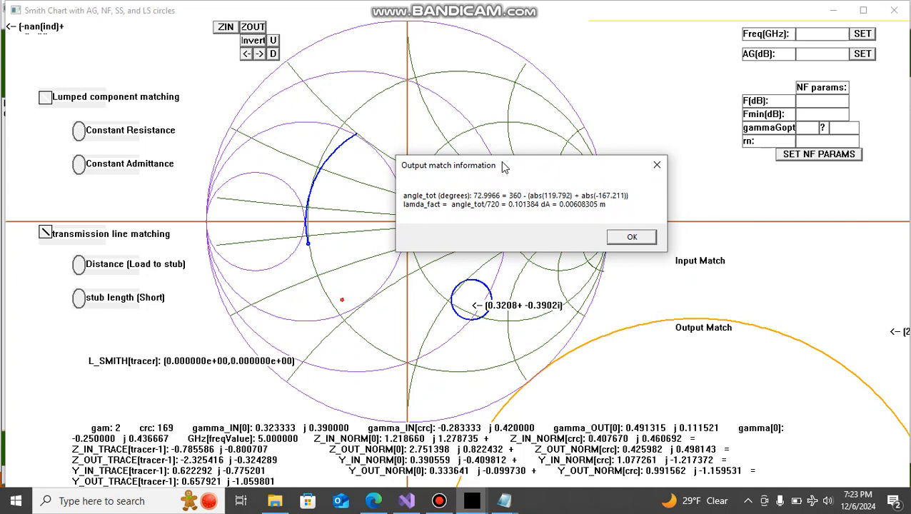
left_click(504, 500)
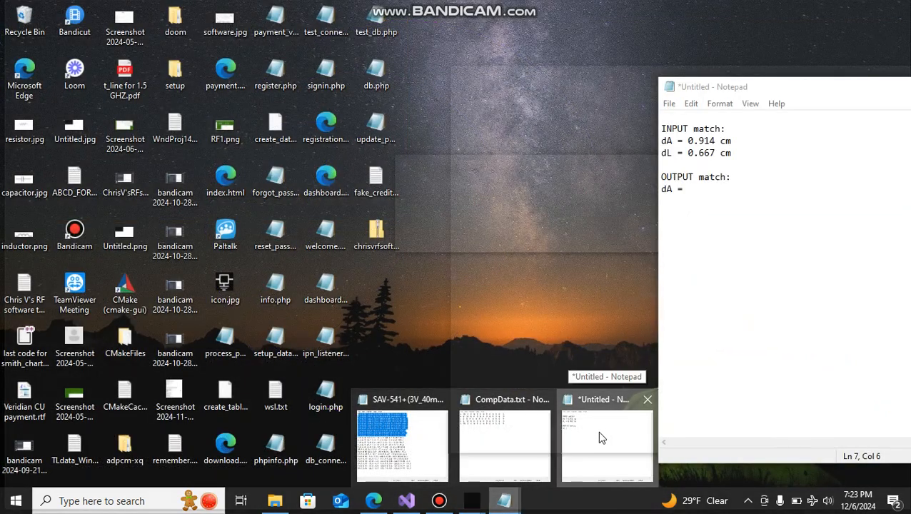
left_click(598, 434)
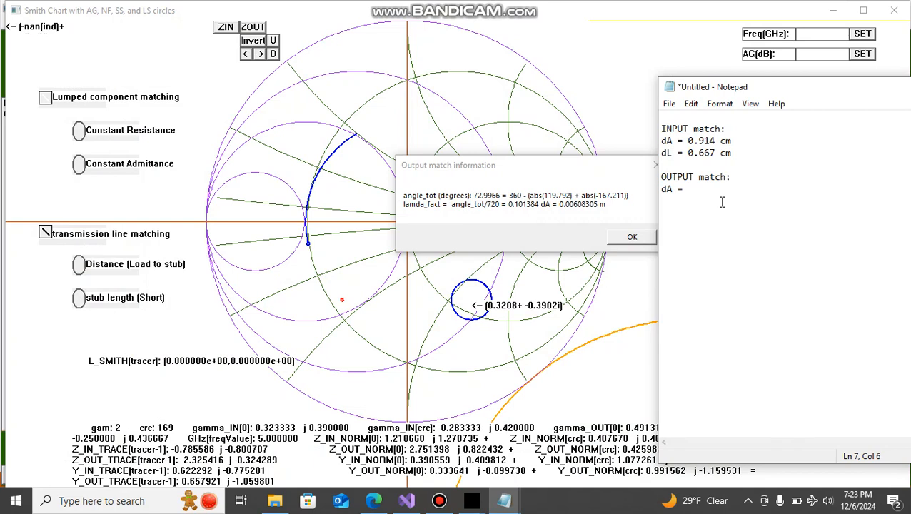
type("0.5")
key("BackSpace")
type("608 cm")
key("Return")
type("dL =")
Dismiss the output match information and enter 0.679 cm as the output match dL in the notes
left_click(632, 236)
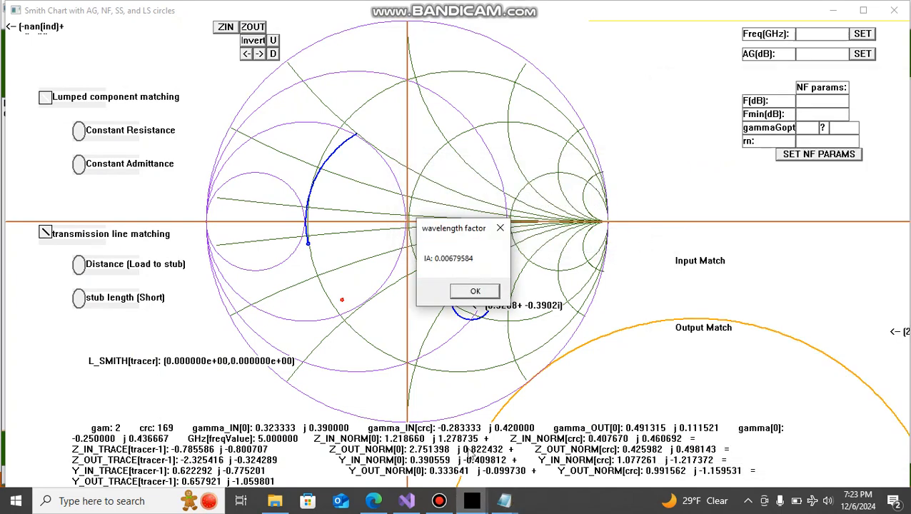
left_click(504, 501)
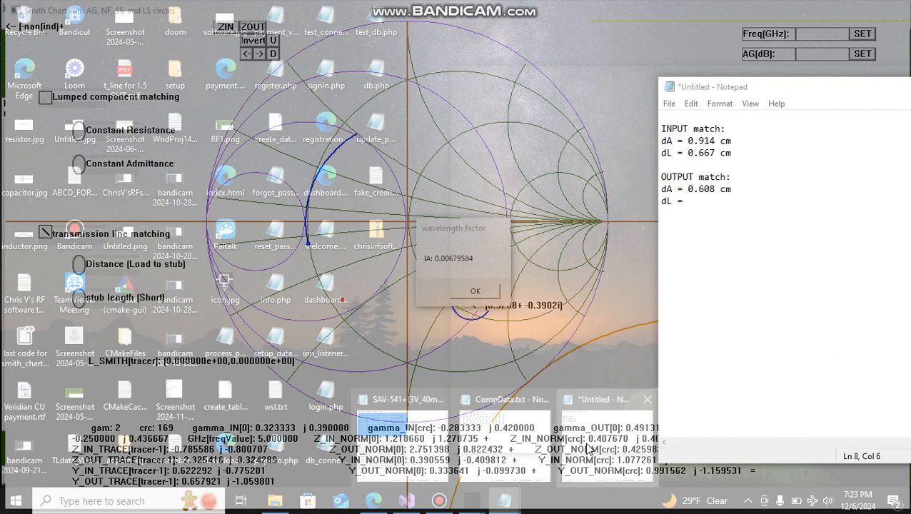
left_click(587, 448)
type("0")
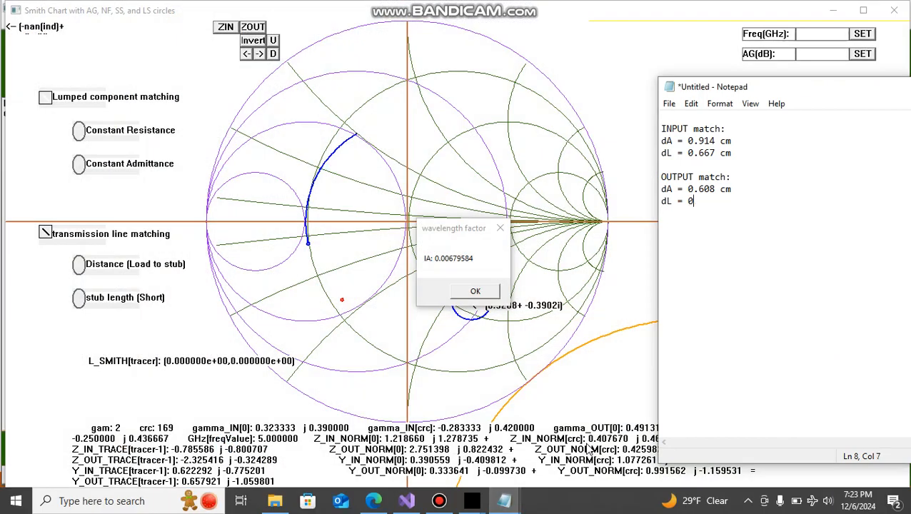
type(".679 cm")
left_click(669, 105)
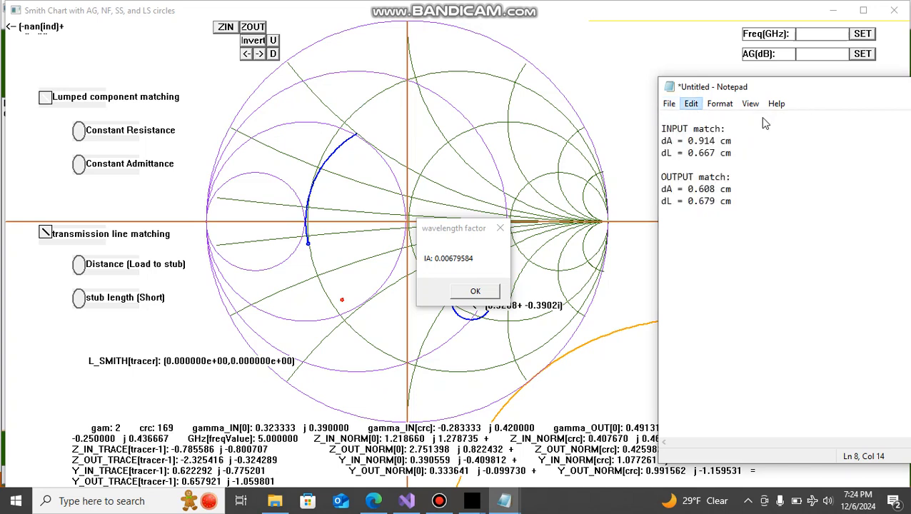
left_click(858, 143)
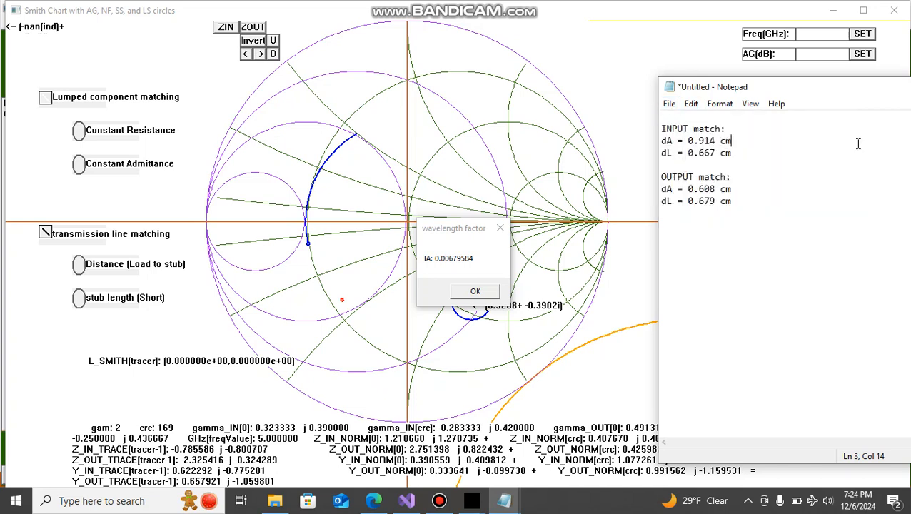
Dismiss the wavelength factor message and move the Smith chart window down to uncover the amplifier schematic
left_click(475, 292)
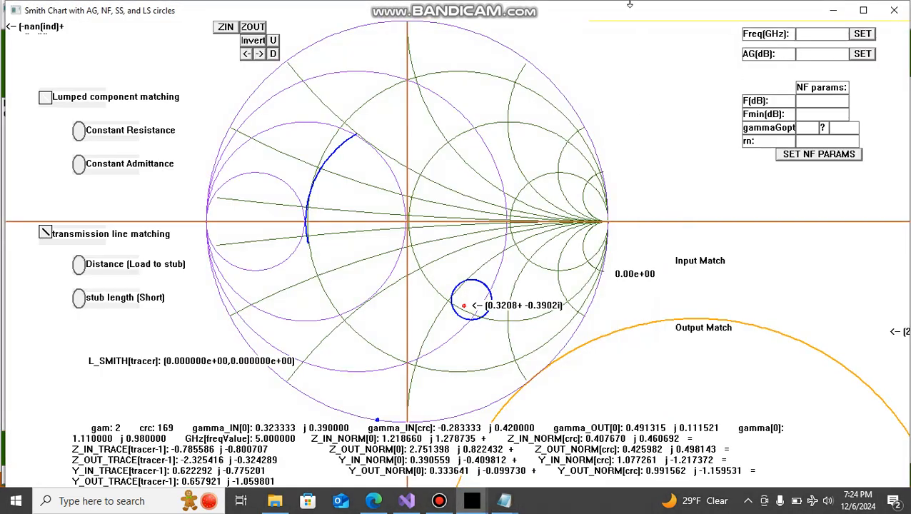
left_click_drag(628, 9, 557, 367)
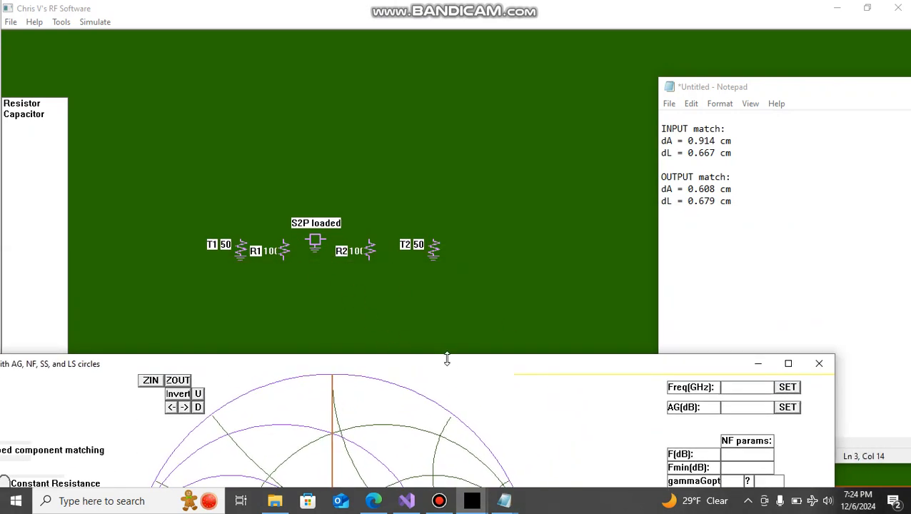
left_click_drag(450, 366, 397, 368)
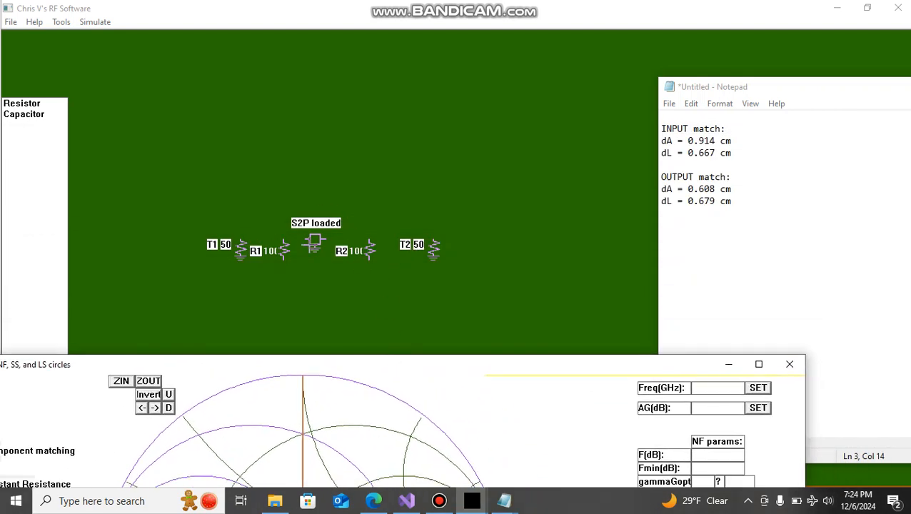
left_click(505, 509)
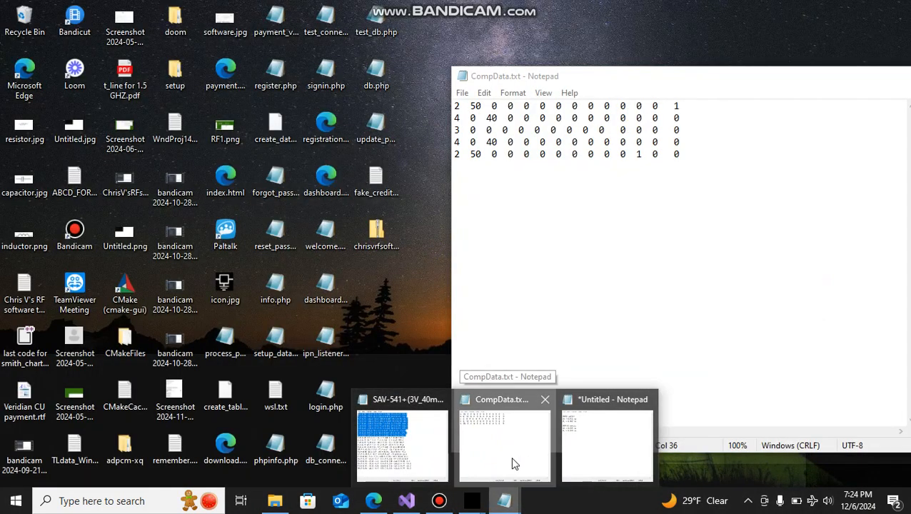
left_click(512, 463)
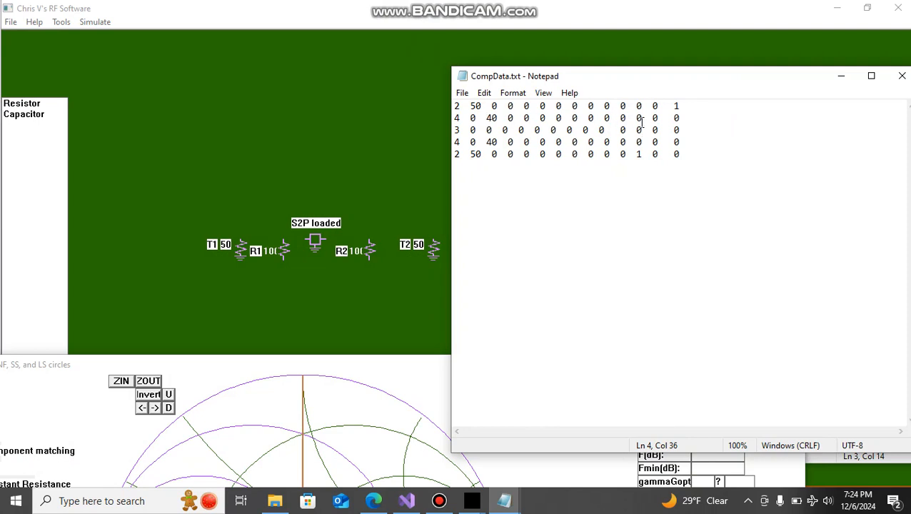
left_click_drag(642, 120, 636, 119)
type("1")
left_click(646, 142)
double_click(639, 141)
type("1")
key("BackSpace")
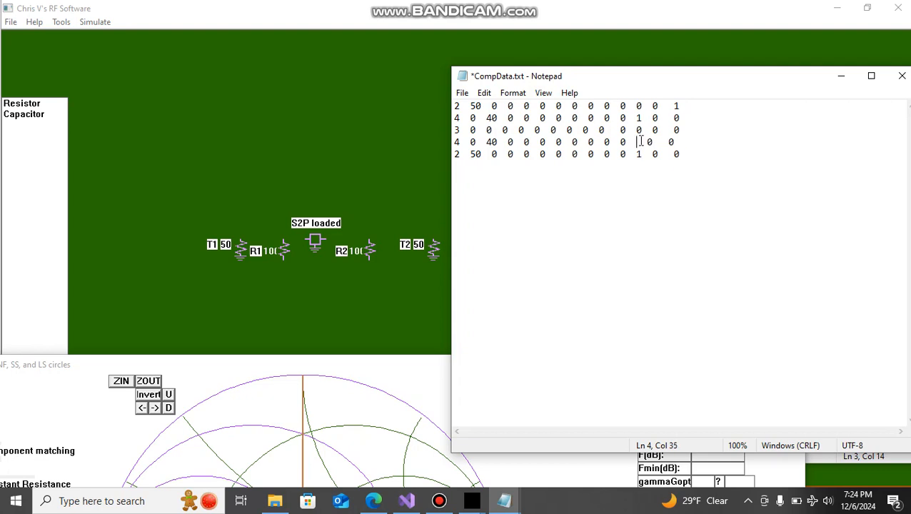
left_click(893, 83)
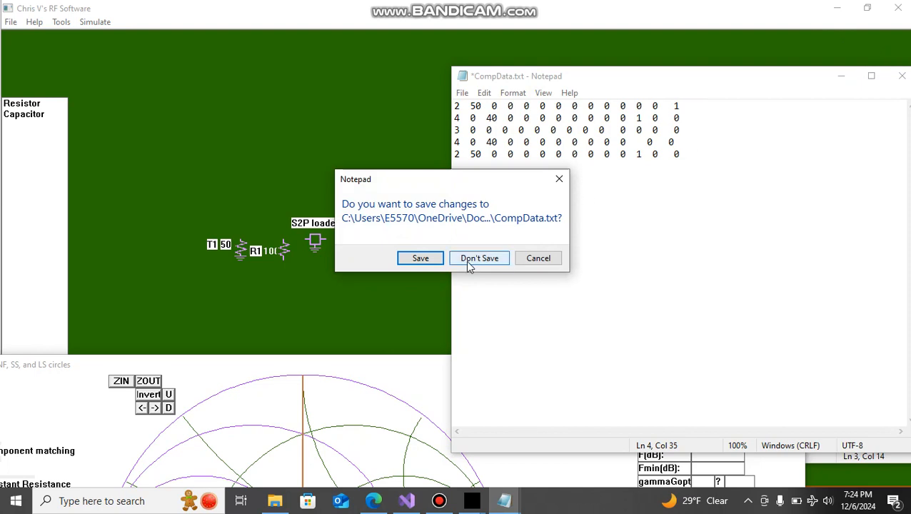
left_click(466, 262)
Close the RF software, run it again from Visual Studio with the Local Windows Debugger and maximise its window
left_click(899, 9)
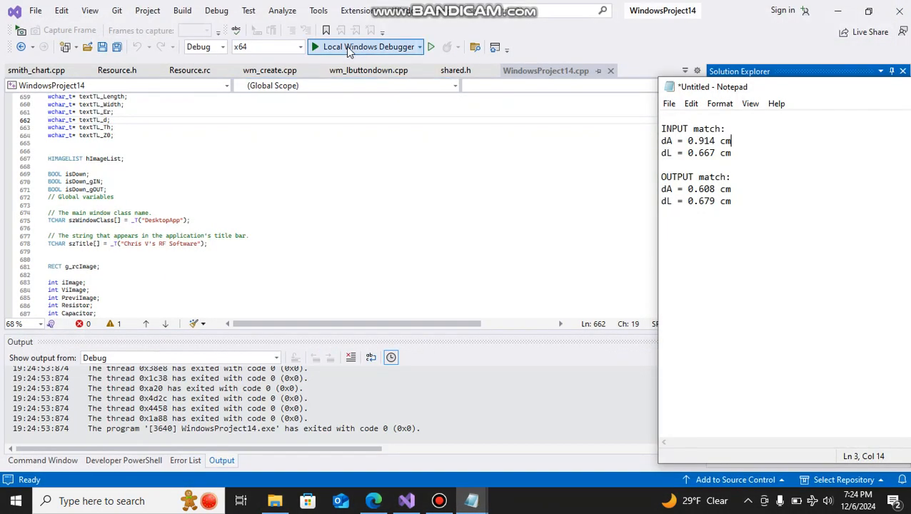
left_click(346, 47)
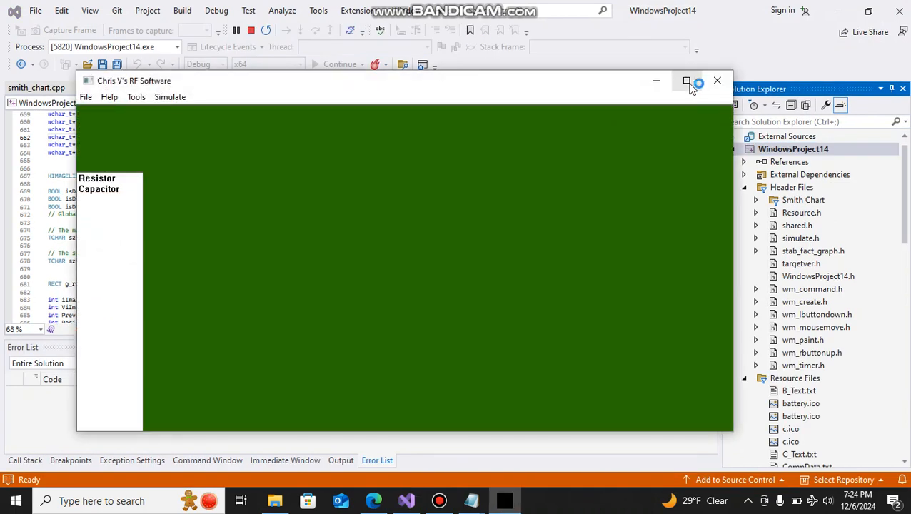
left_click(689, 81)
Place a terminal at the start of the empty schematic and set its resistance to 50 ohm
left_click(571, 475)
left_click(239, 243)
right_click(239, 239)
left_click(266, 250)
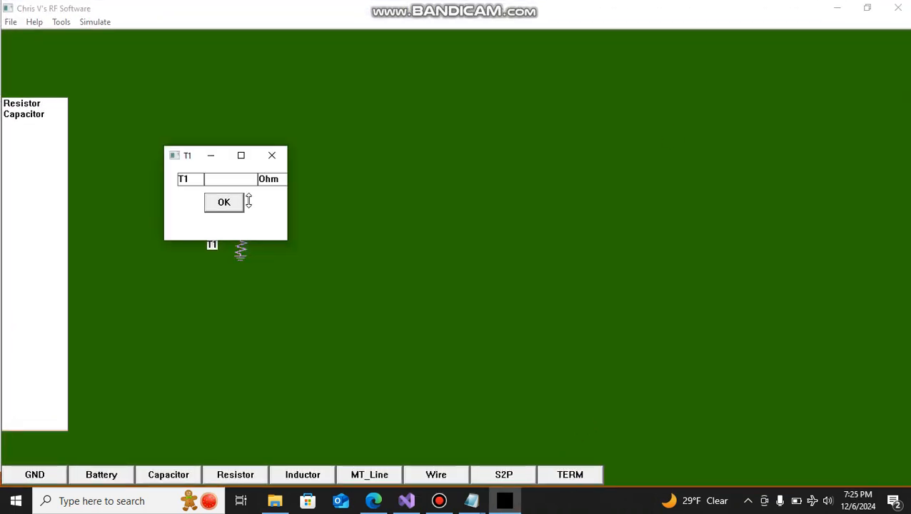
left_click(231, 175)
type("50")
left_click(229, 202)
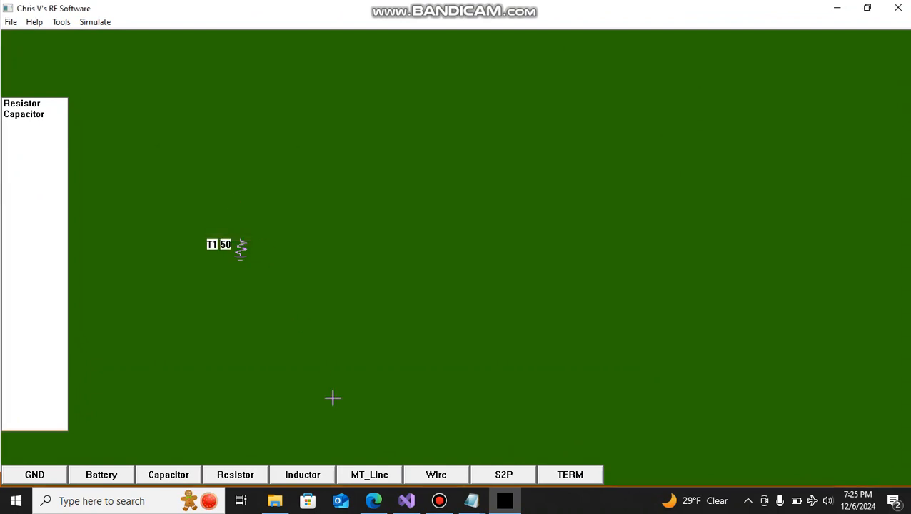
Check the noted match lengths and place a vertical MT_Line transmission line just after terminal T1
mouse_move(471, 499)
left_click(518, 432)
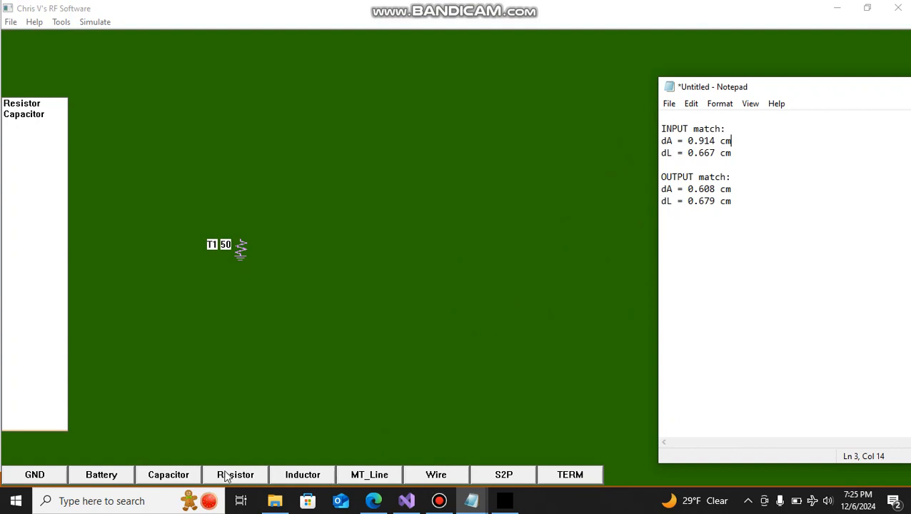
left_click(349, 480)
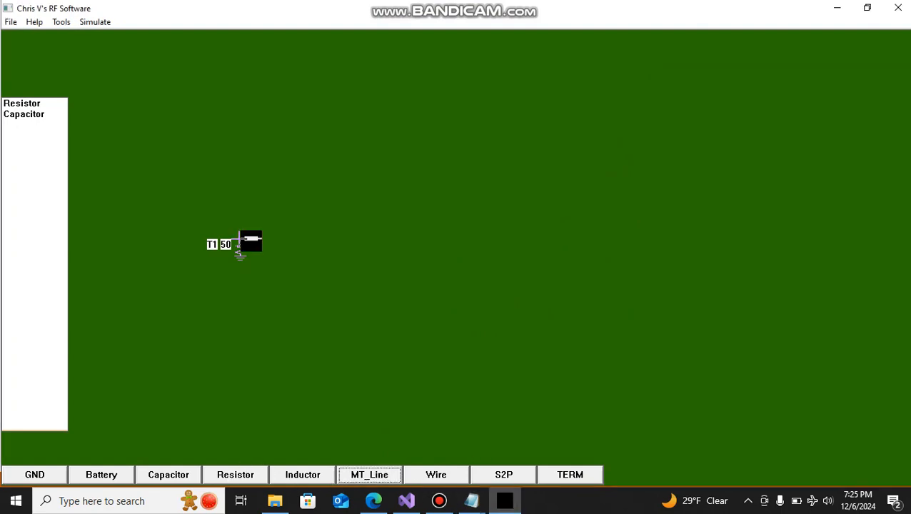
left_click(284, 248)
Set TL1 to length 0.667 cm, width 0.085 cm, εr 4.8, depth 0.06 cm, Th 0.003 cm and Z0 50 ohm
right_click(283, 243)
left_click(305, 249)
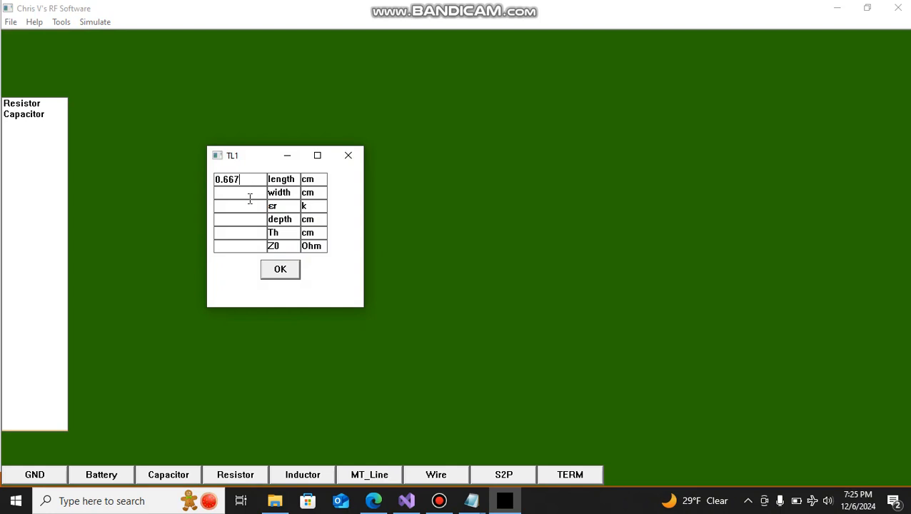
type("0.085")
left_click(245, 208)
type("06")
left_click(243, 237)
type("0.003")
left_click(232, 251)
type("50")
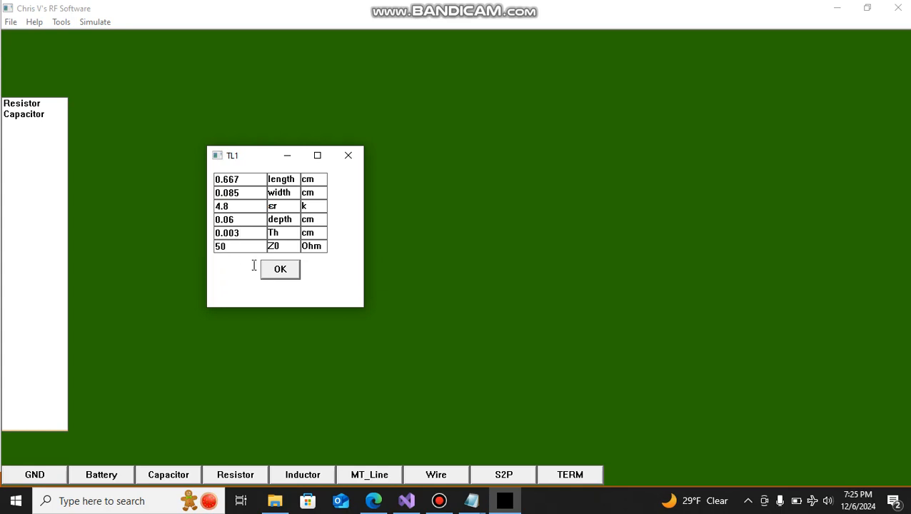
left_click(279, 269)
Place a horizontal MT_Line transmission line after TL1, open its parameters for editing and bring up the noted match lengths
left_click(376, 474)
left_click(368, 240)
right_click(368, 239)
left_click(386, 251)
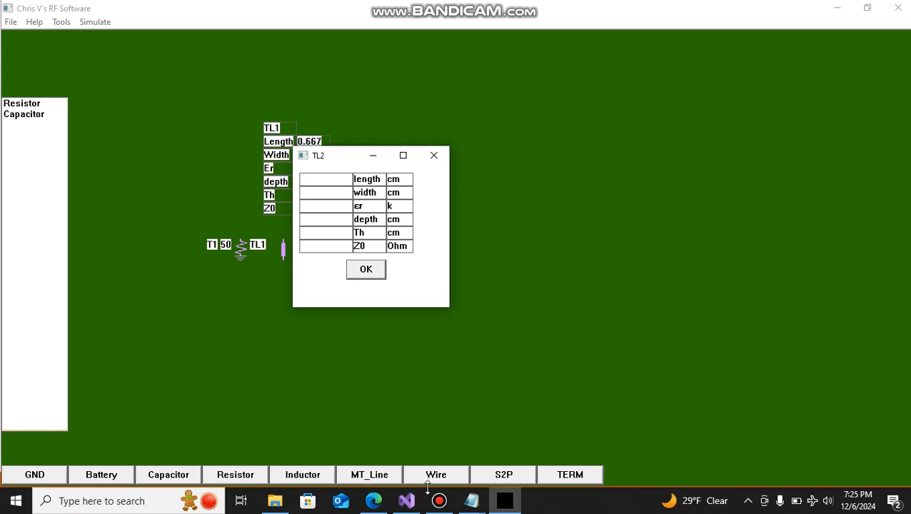
mouse_move(406, 500)
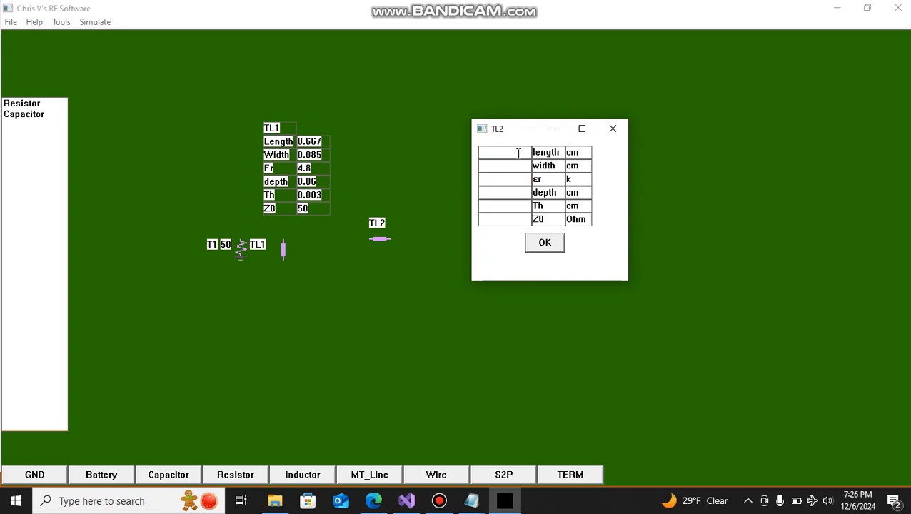
left_click(518, 152)
left_click(472, 504)
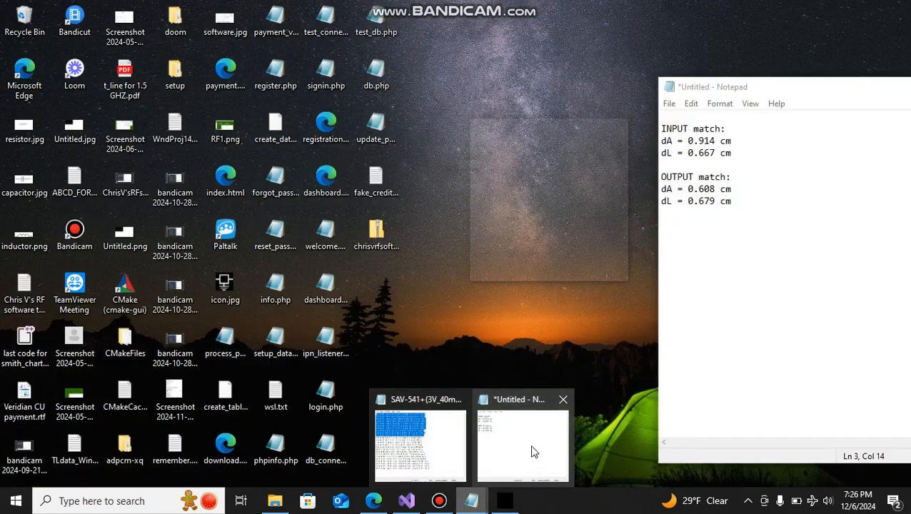
left_click(531, 444)
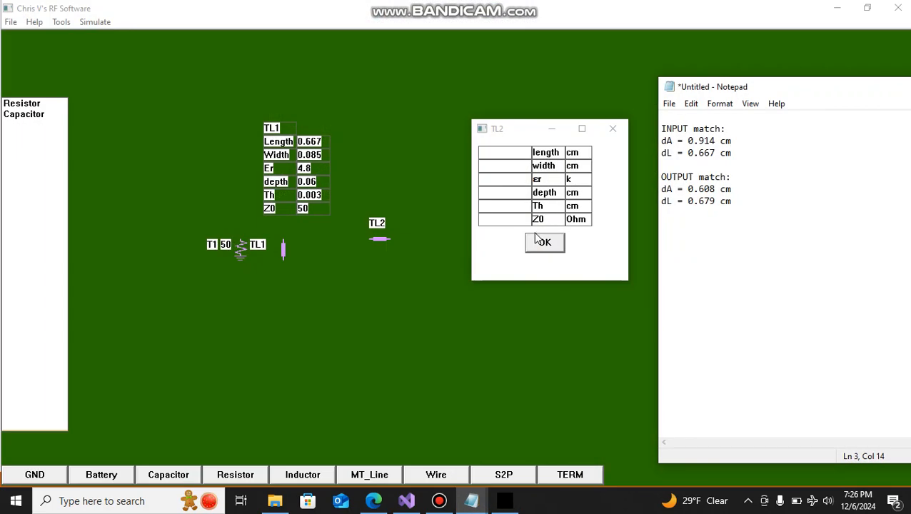
Set TL2 to length 0.914 cm, width 0.085 cm, εr 4.8, depth 0.06 cm, Th 0.003 cm and Z0 50 ohm
left_click(522, 152)
type("0.914")
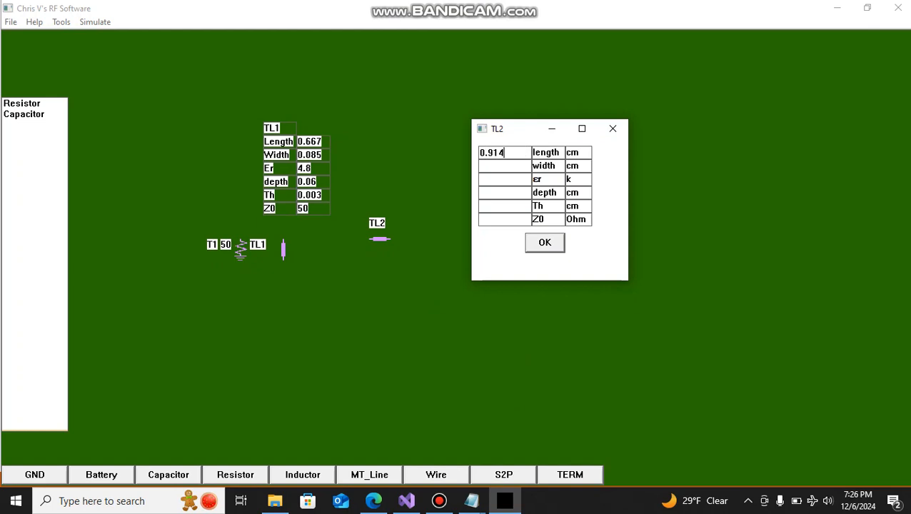
left_click(519, 165)
type("0.085")
left_click(522, 178)
type("4.80.0")
type("0.003")
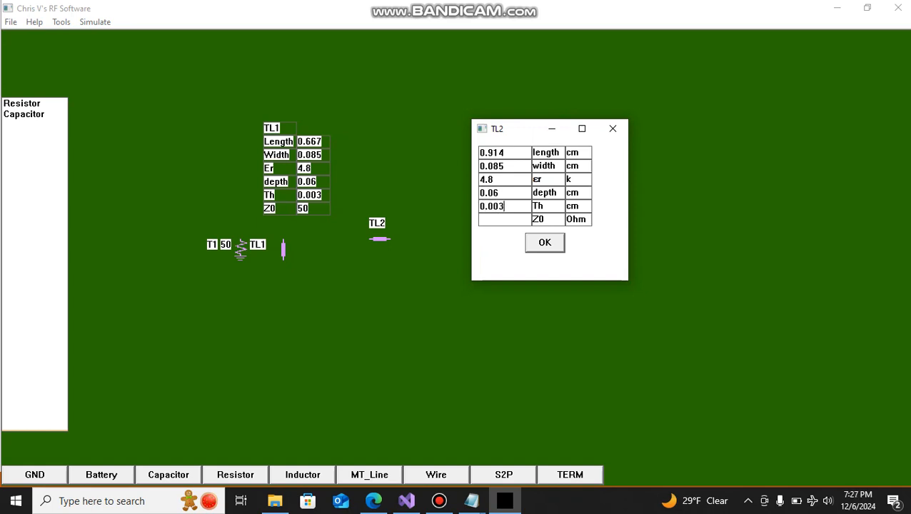
left_click(504, 222)
type("50")
left_click(540, 242)
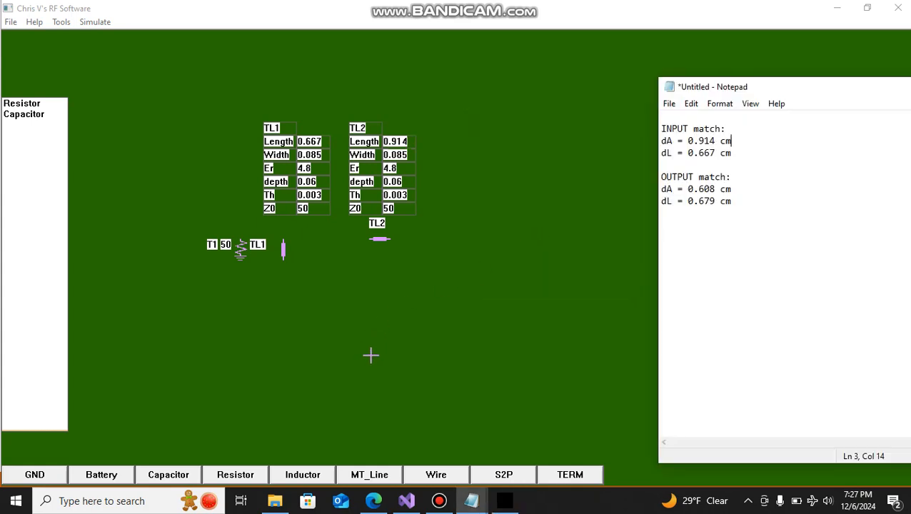
Place a horizontal resistor after TL2 and set its resistance to 40 ohm
left_click(229, 477)
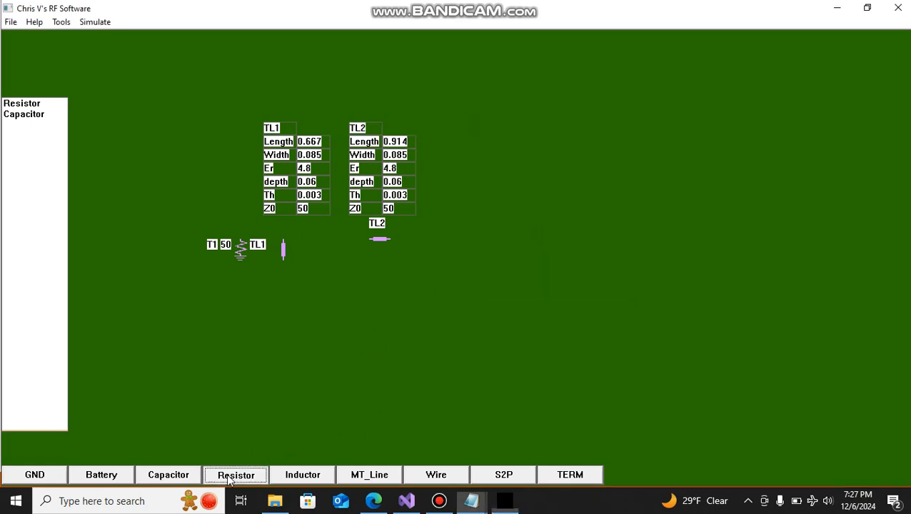
left_click(457, 240)
right_click(455, 240)
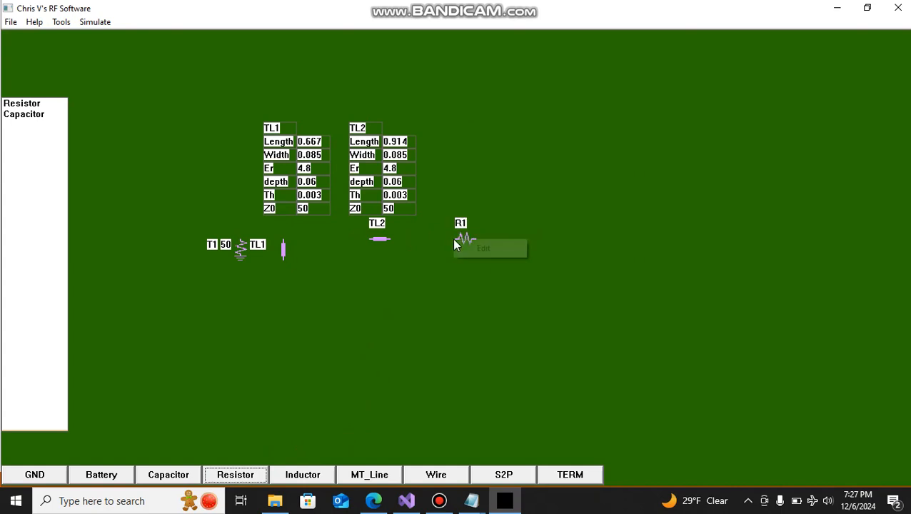
left_click(475, 249)
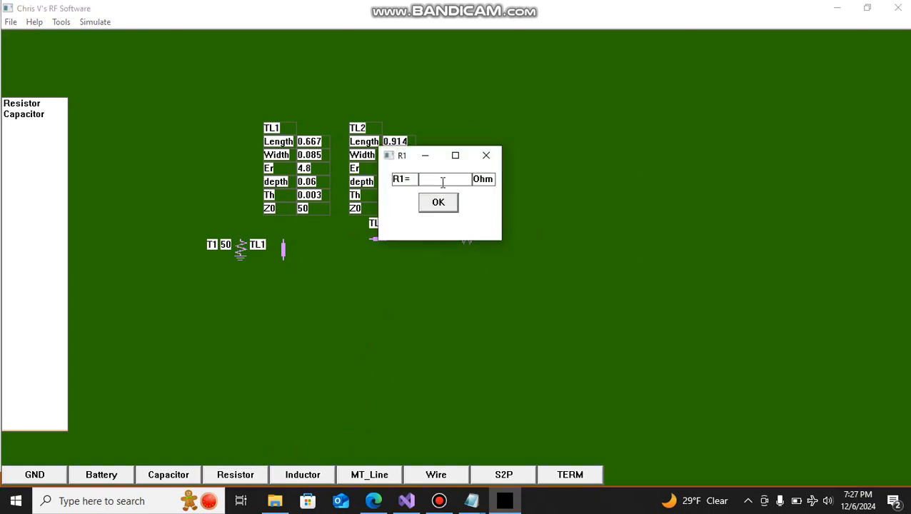
type("40")
left_click(446, 204)
Place an S2P block after resistor R1 and load the file SAV-541+(3V_40mA).S2P into it
left_click(503, 474)
left_click(518, 239)
right_click(517, 239)
left_click(542, 248)
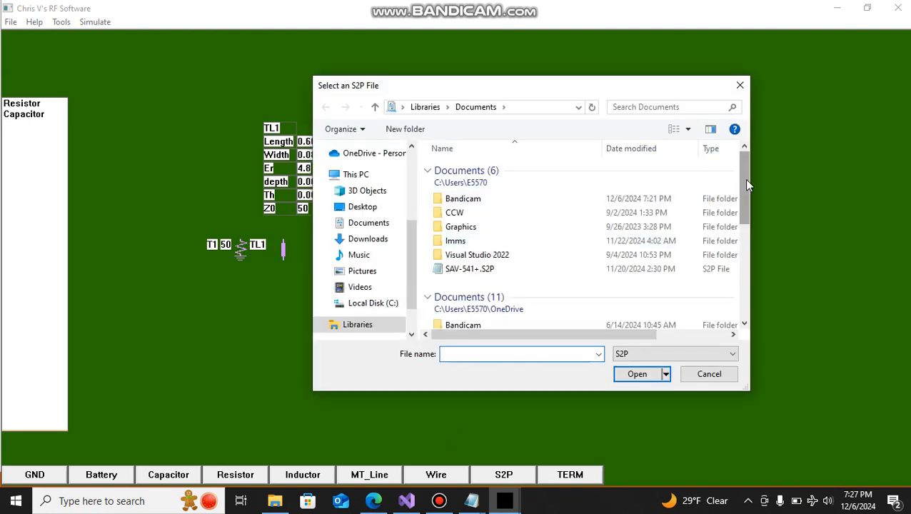
left_click_drag(744, 178, 733, 296)
left_click(474, 297)
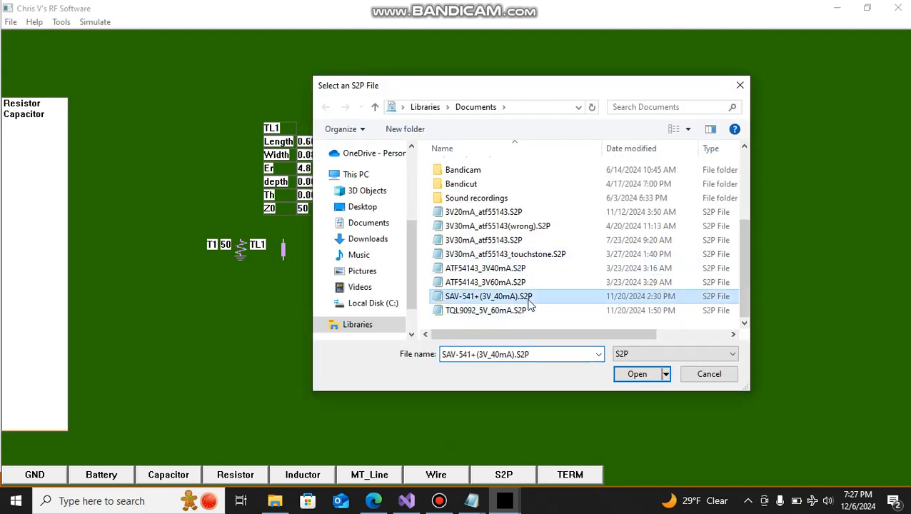
left_click(632, 378)
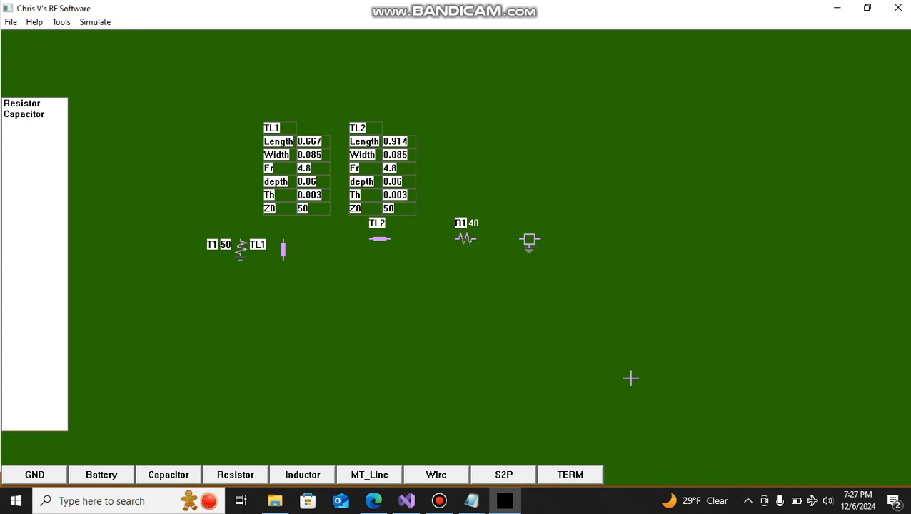
Place a horizontal resistor after the S2P block and set its resistance to 40 ohm
left_click(237, 475)
left_click(587, 241)
right_click(583, 245)
left_click(607, 249)
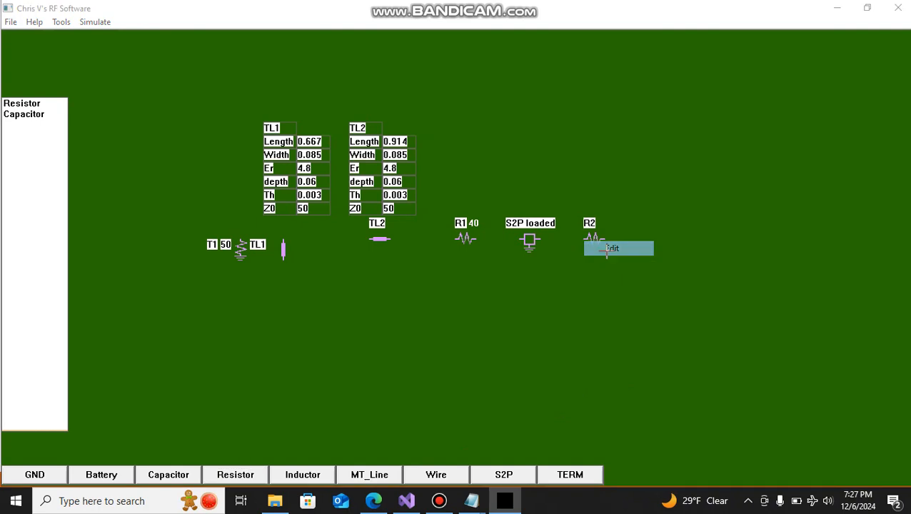
type("5")
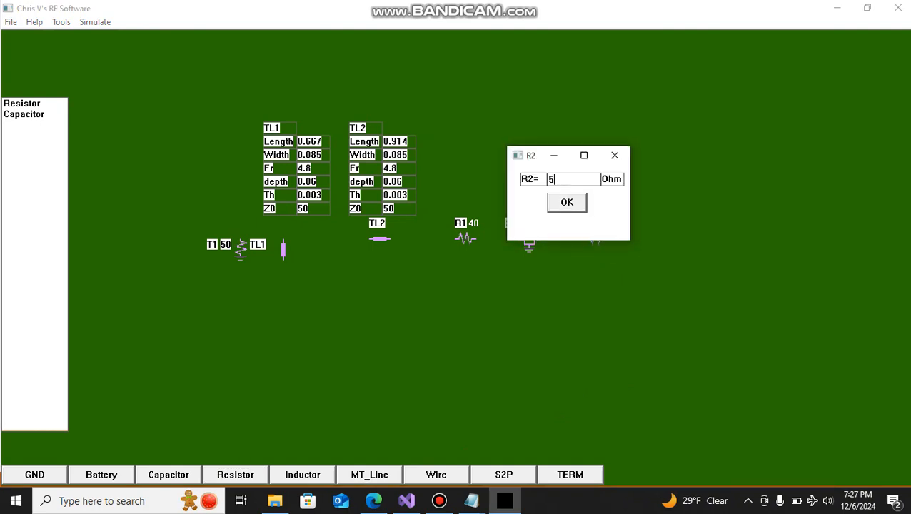
type("0")
left_click(563, 202)
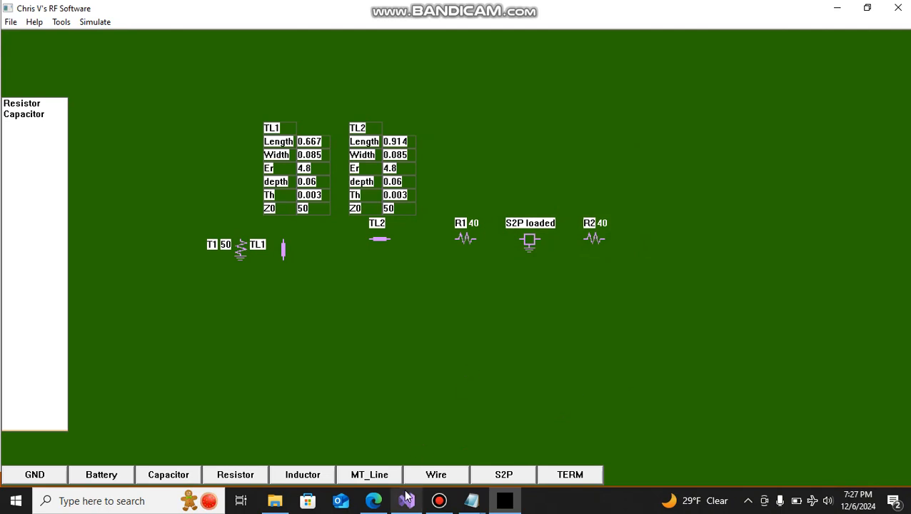
Switch to Edge to look at the SAV-541+ transistor datasheet, and return to the RF software
left_click(373, 504)
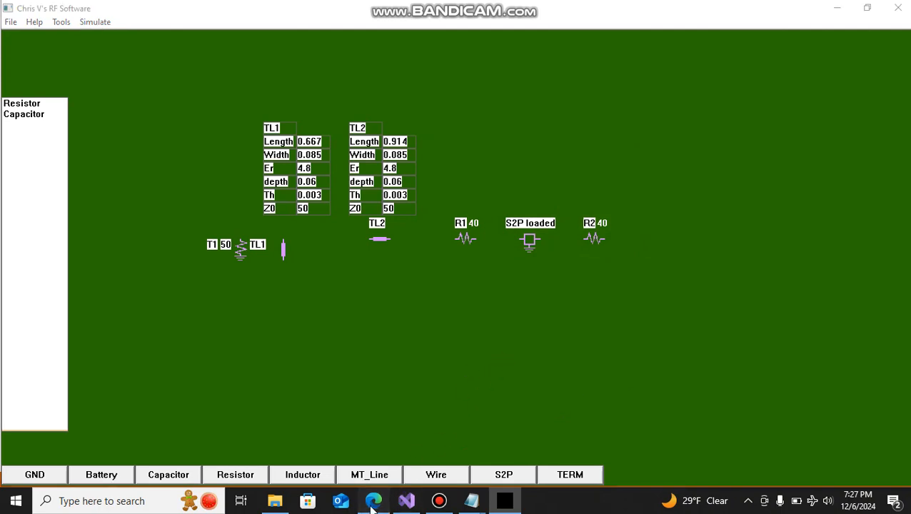
left_click_drag(905, 296, 879, 45)
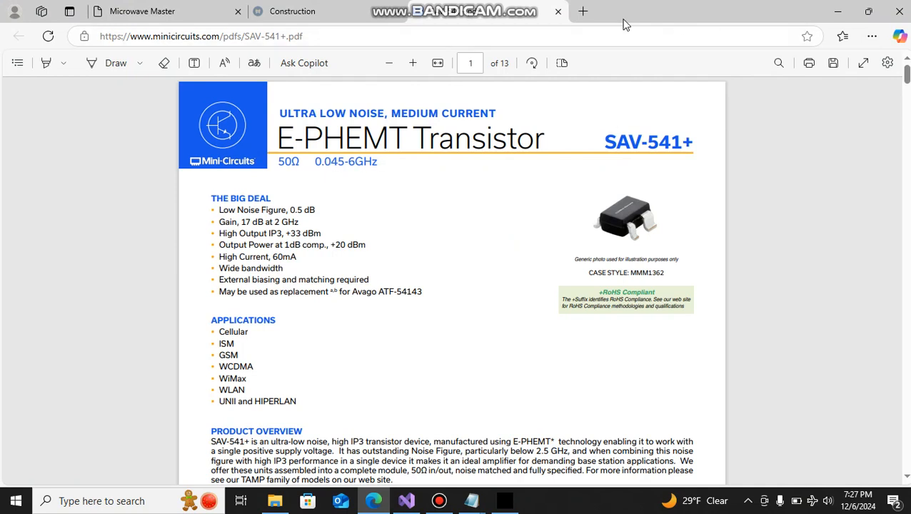
left_click(837, 11)
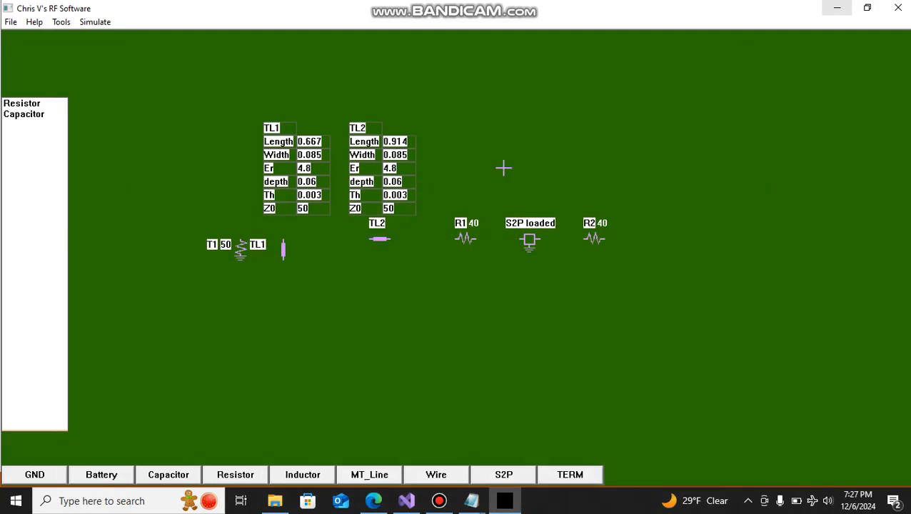
Place a horizontal MT_Line transmission line after resistor R2, open its parameters and check the noted output match lengths
left_click(352, 480)
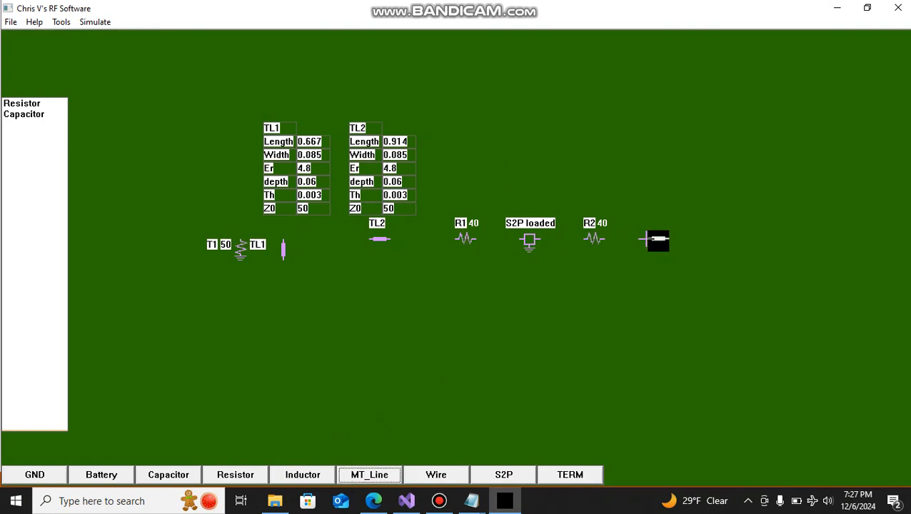
left_click(646, 239)
right_click(645, 239)
left_click(671, 246)
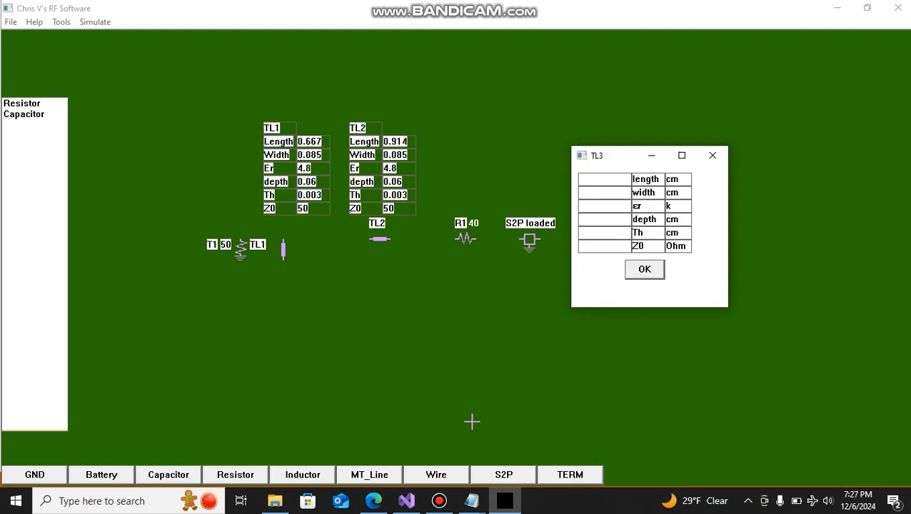
mouse_move(471, 500)
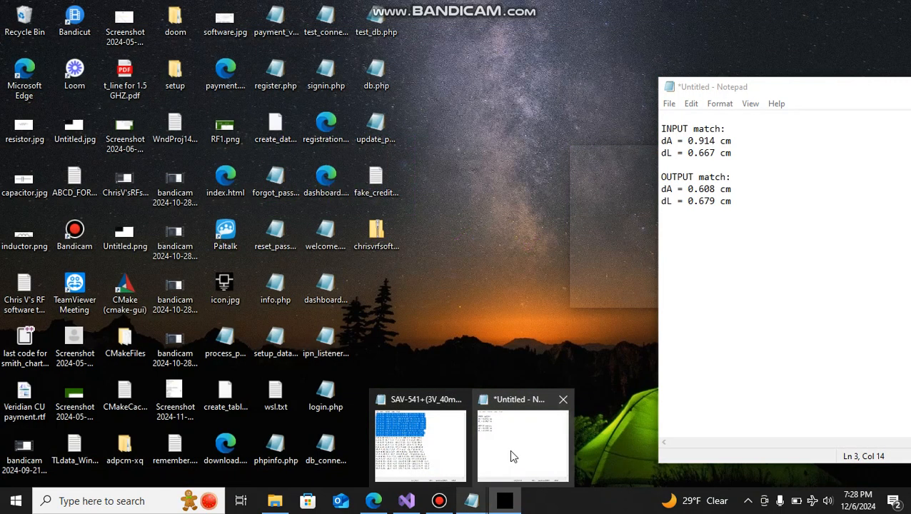
left_click(509, 449)
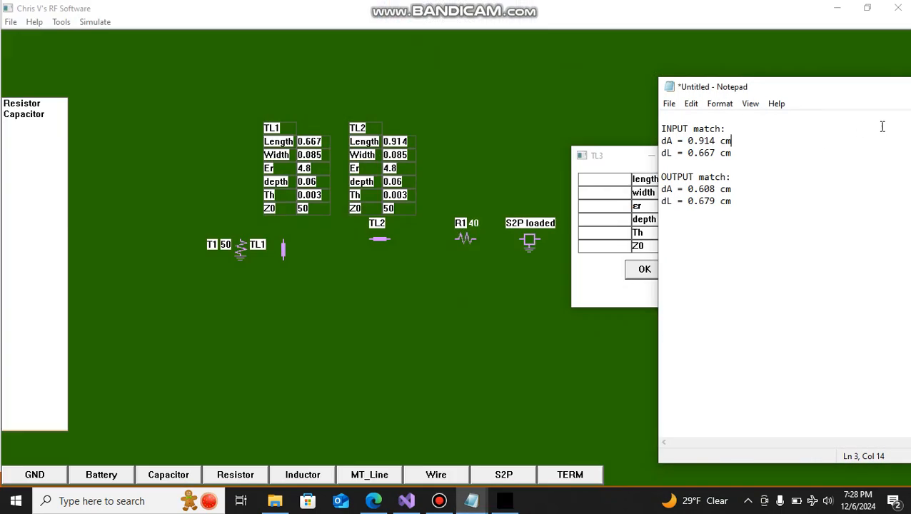
left_click_drag(878, 94, 728, 94)
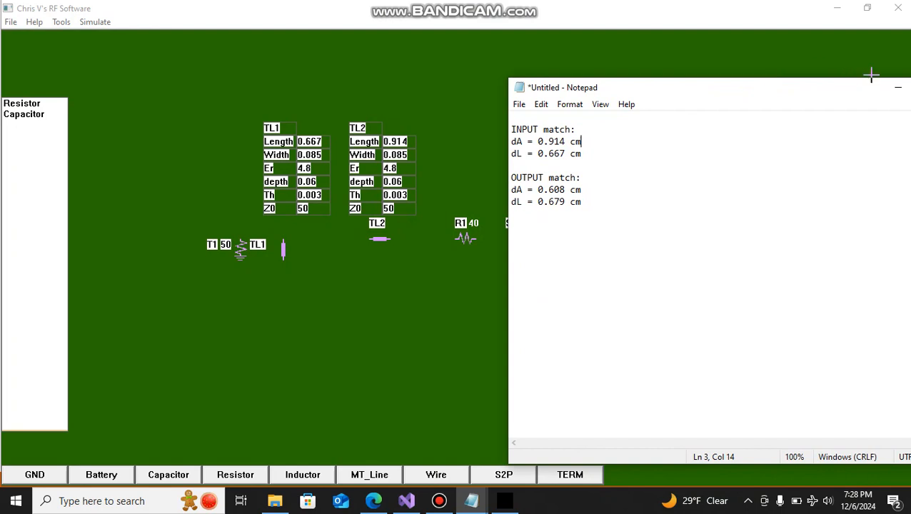
left_click(898, 88)
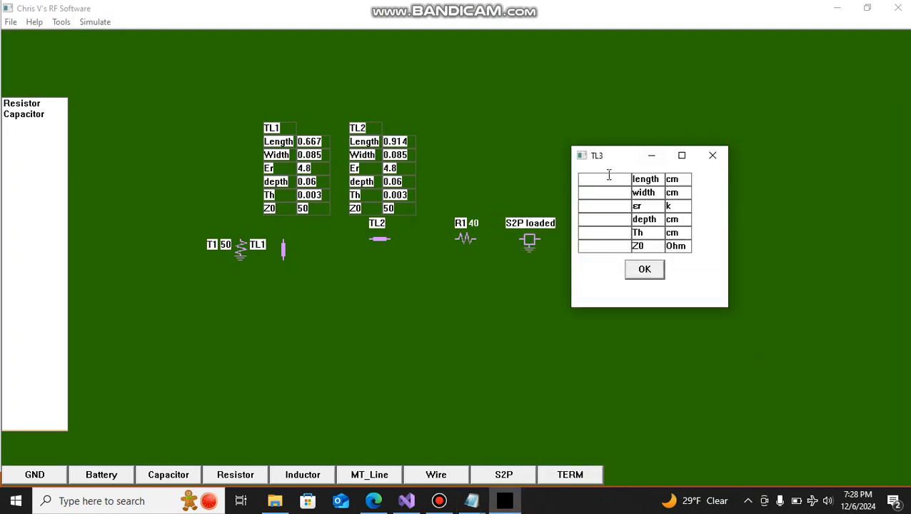
Set TL3 to length 0.608 cm, width 0.085 cm, εr 4.8, depth 0.06 cm, Th 0.003 cm and Z0 50 ohm
type("0.608")
left_click(598, 194)
type("0.40.")
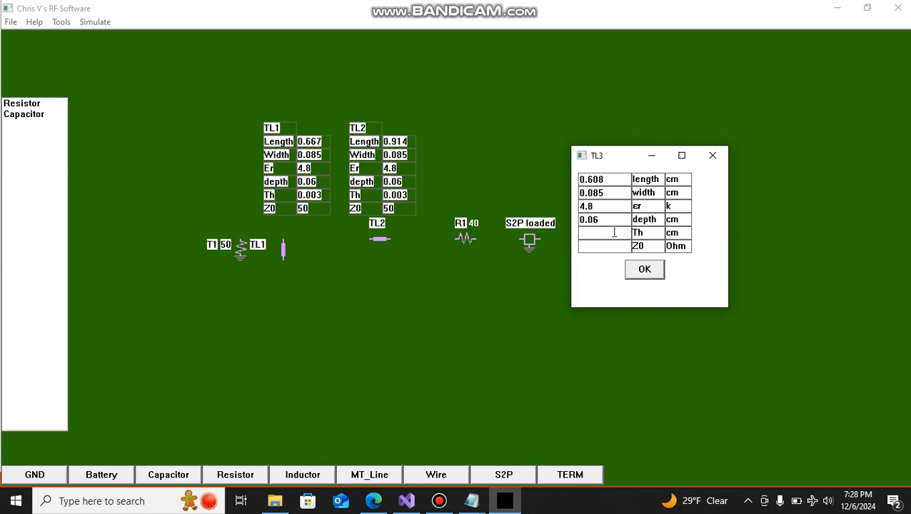
type("0.00")
type("50")
left_click(648, 272)
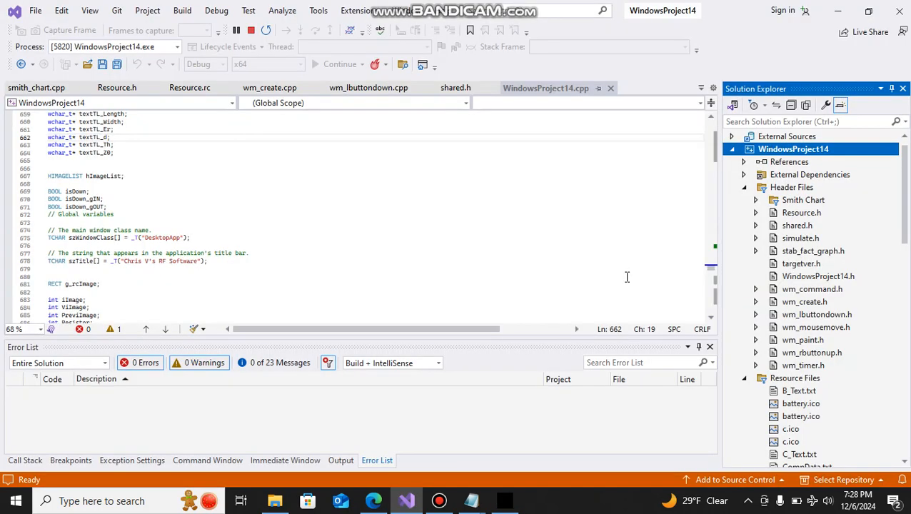
left_click(502, 500)
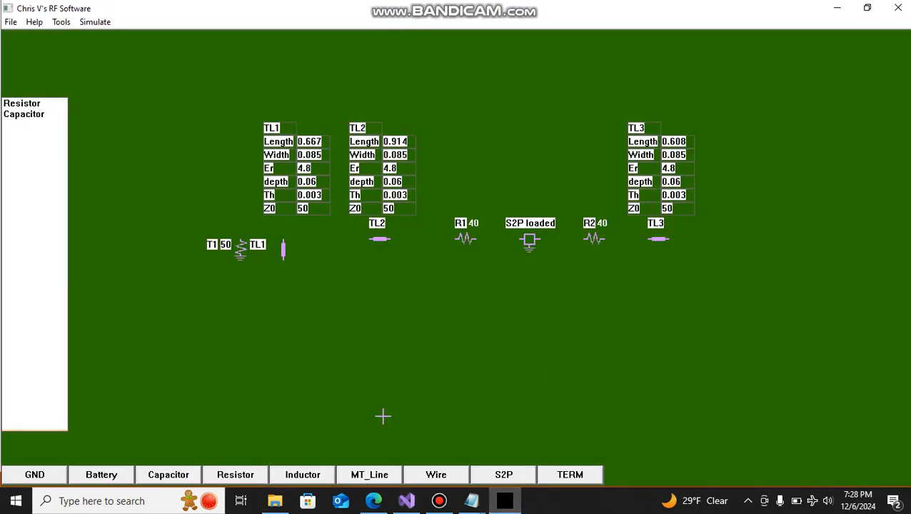
Place a vertical MT_Line transmission line after TL3, open its parameters and show the match notes beside them
left_click(369, 475)
left_click(753, 239)
right_click(753, 240)
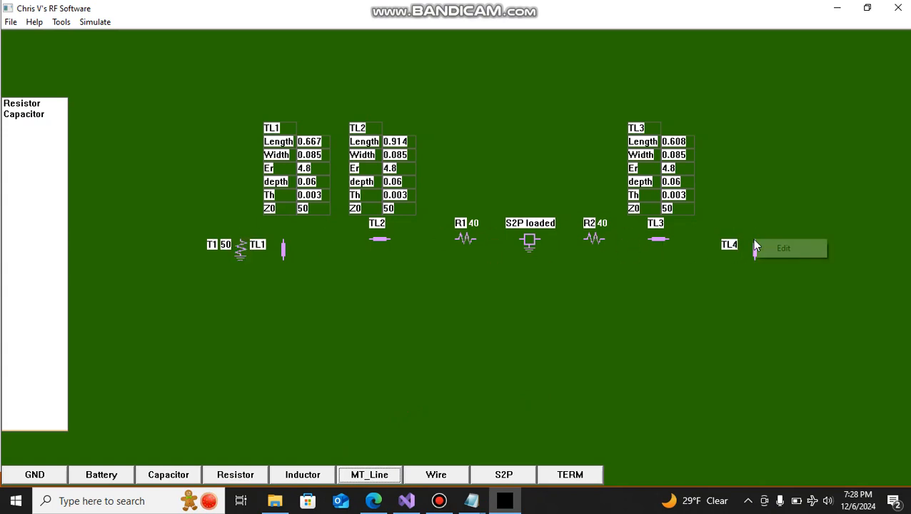
left_click(775, 249)
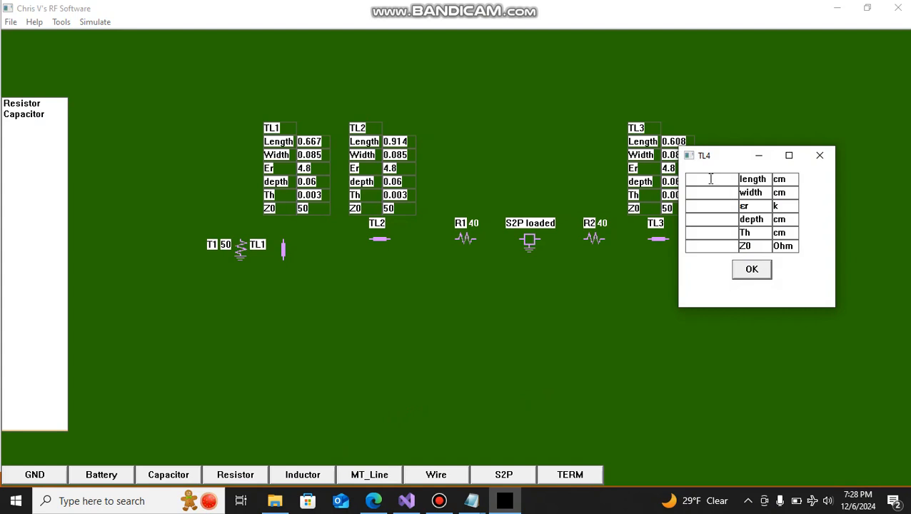
mouse_move(471, 500)
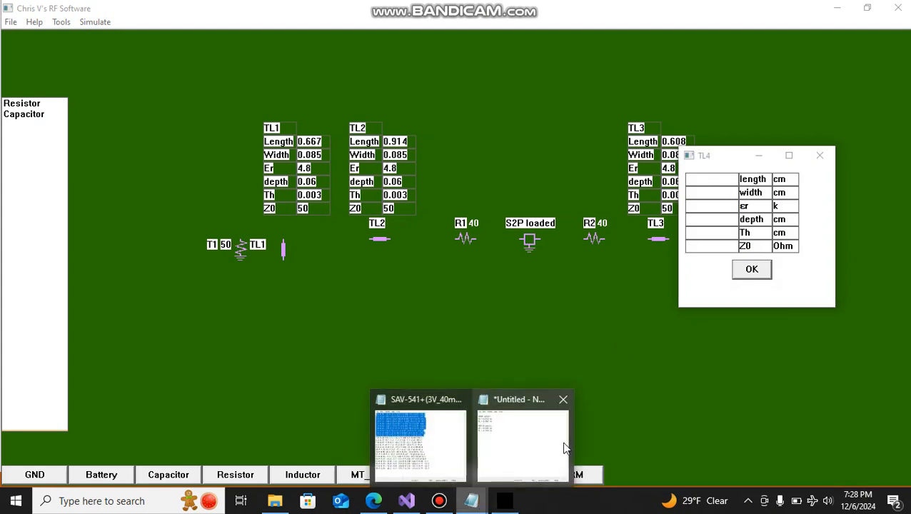
left_click(565, 448)
left_click_drag(713, 89, 336, 70)
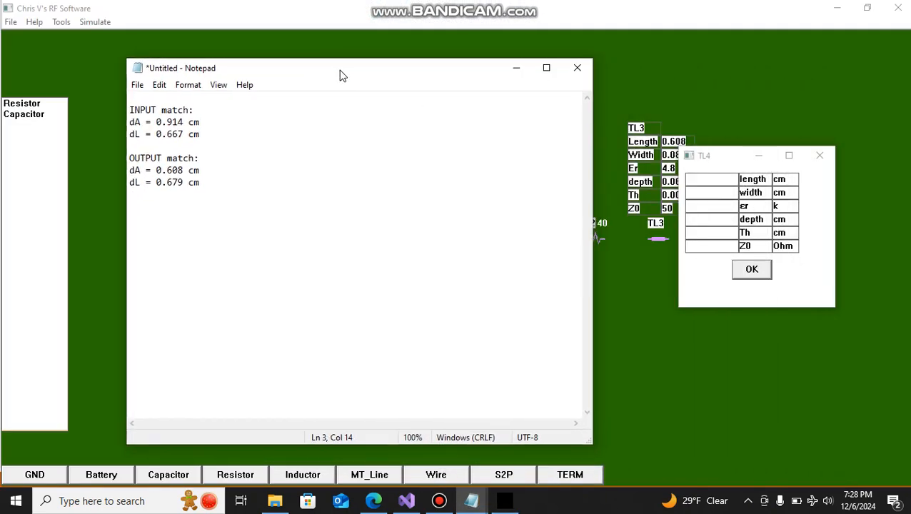
Set TL4 to length 0.679 cm, width 0.085 cm, εr 4.8, depth 0.06 cm, Th 0.003 cm and Z0 50 ohm
left_click(714, 180)
type("0.67")
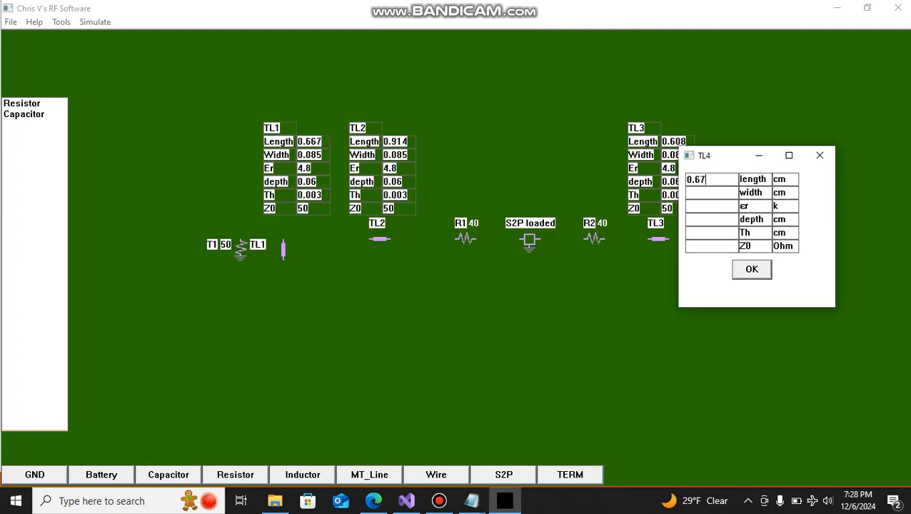
type("0.")
type("0")
type("0.003")
type("50")
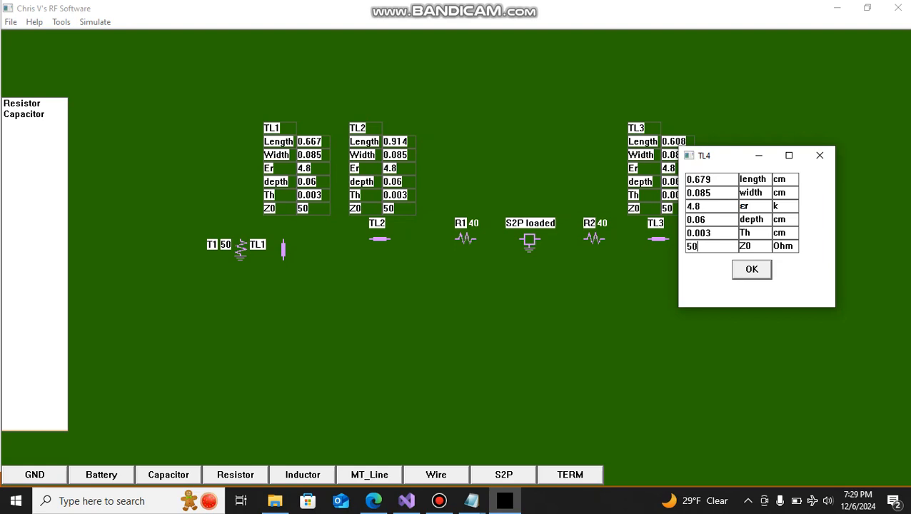
left_click(749, 269)
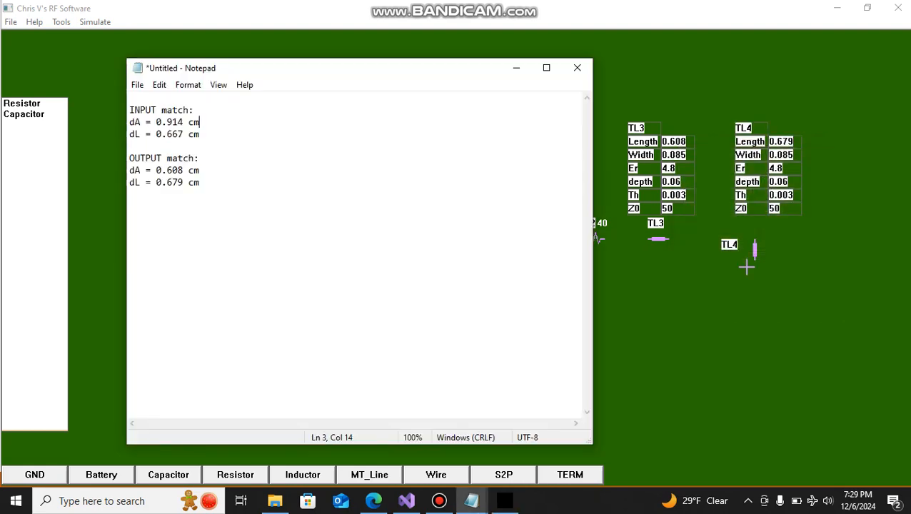
Place a TERM termination at the output after TL4 and set its value to 50 ohm
left_click(564, 474)
left_click(809, 243)
left_click(839, 241)
right_click(839, 240)
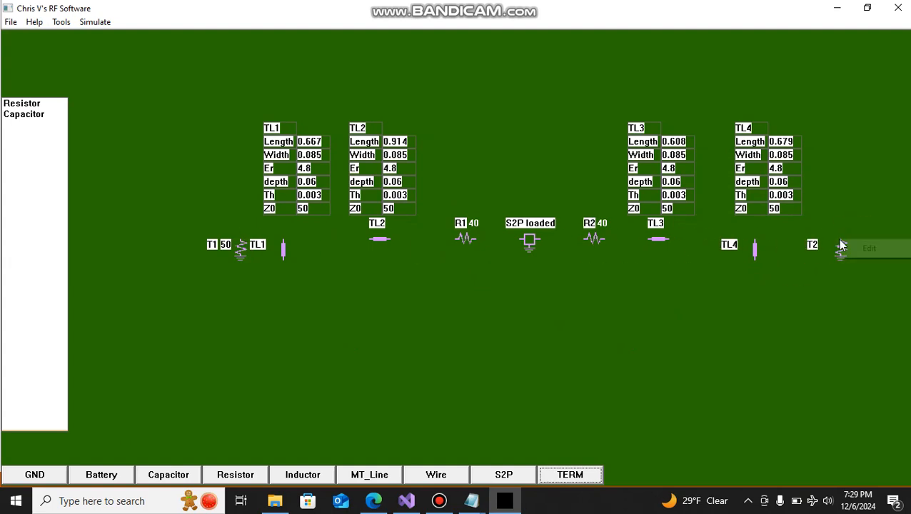
left_click(859, 255)
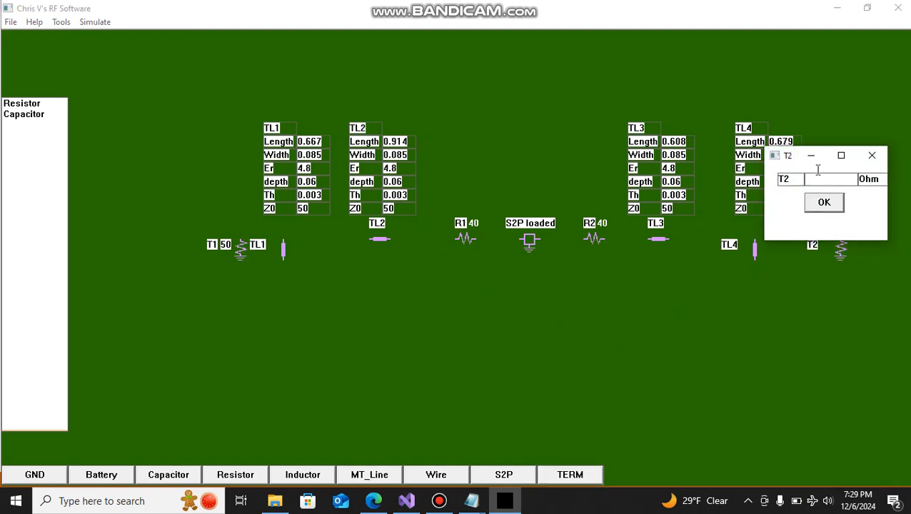
type("50")
left_click(820, 202)
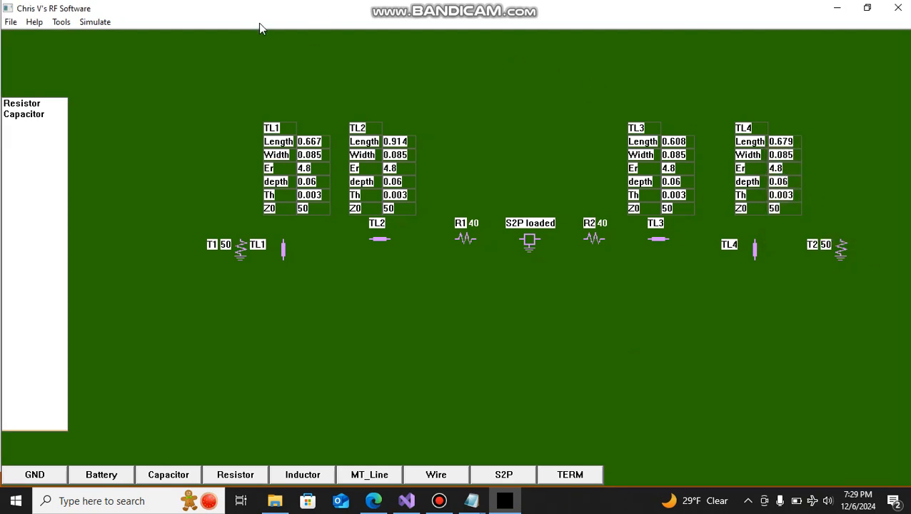
Simulate the circuit's S-parameters and adjust the response plot with a reduced vertical scale, inverted traces and a stretched frequency axis
left_click(96, 24)
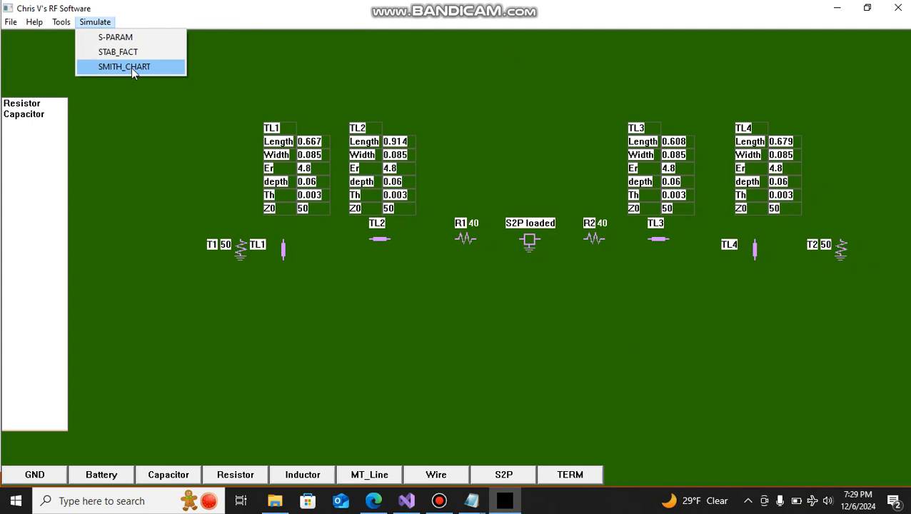
left_click(122, 36)
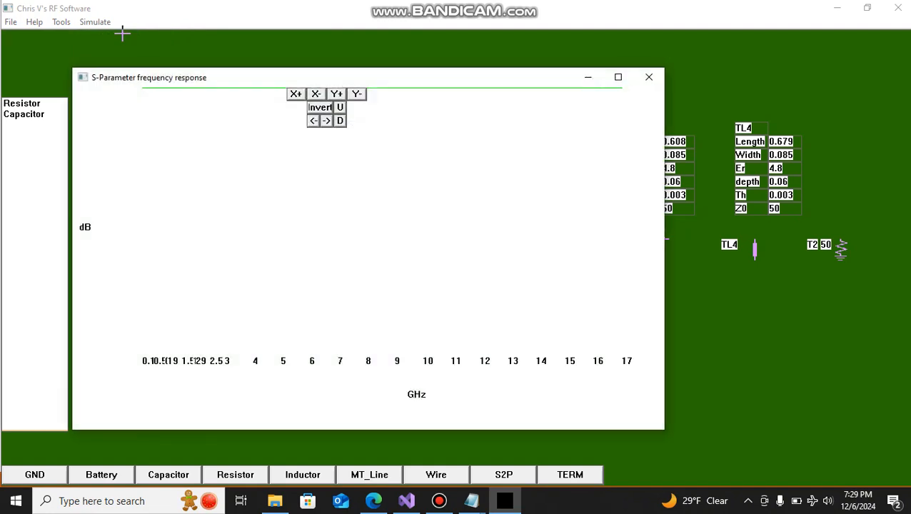
left_click(361, 96)
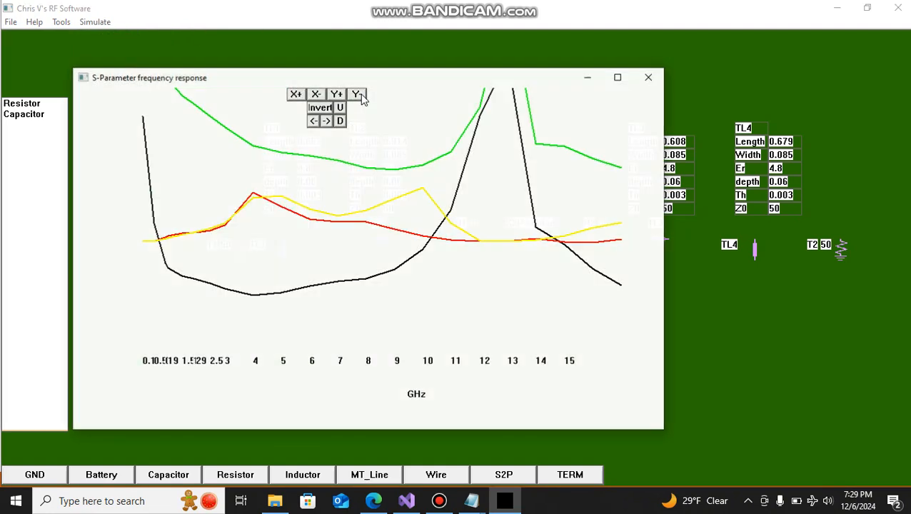
left_click(321, 107)
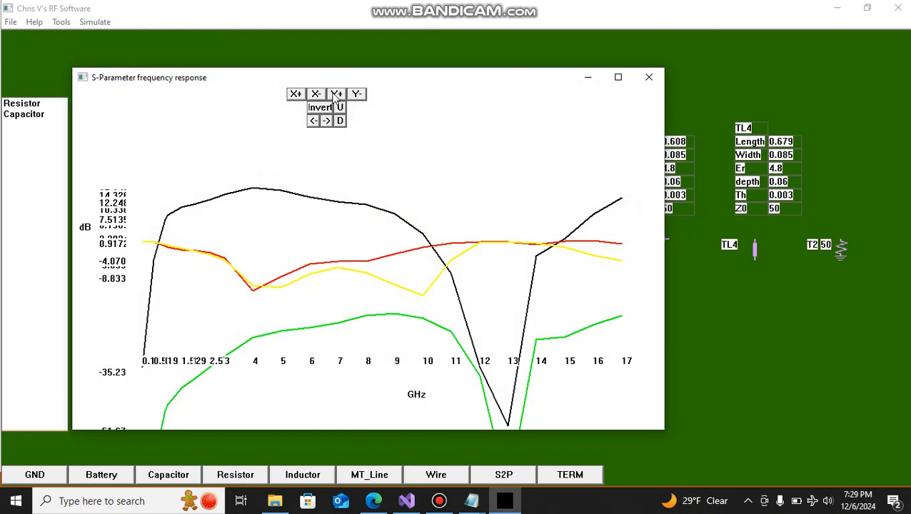
left_click(298, 97)
left_click(300, 94)
left_click(301, 94)
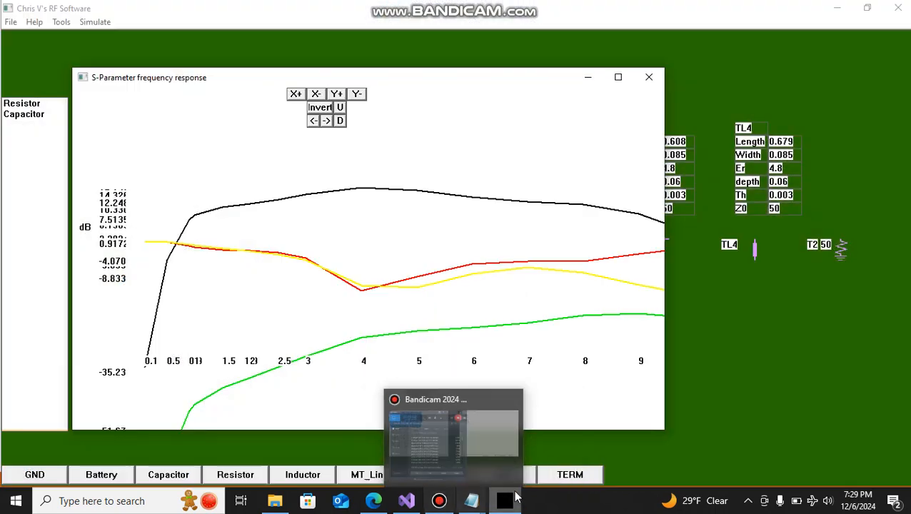
Reposition the S-parameter plot over the schematic to review both, and minimize the plot window
mouse_move(513, 502)
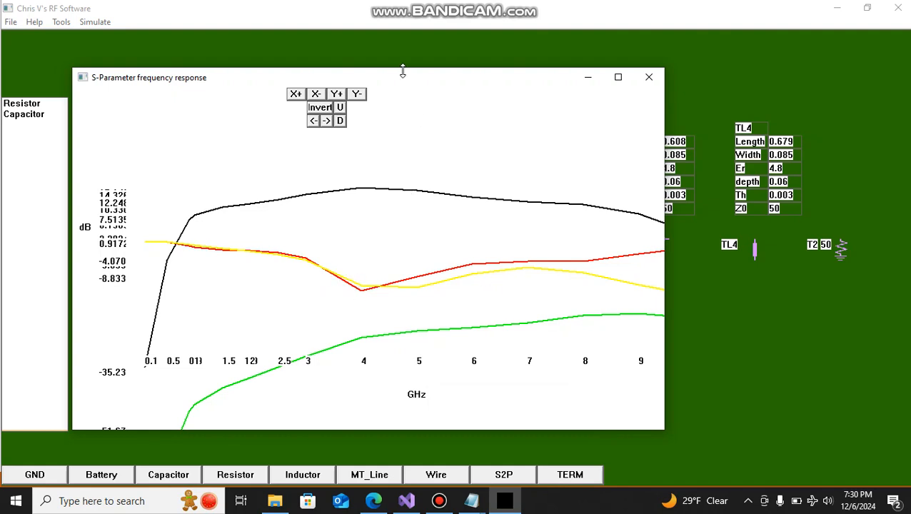
left_click_drag(406, 77, 415, 195)
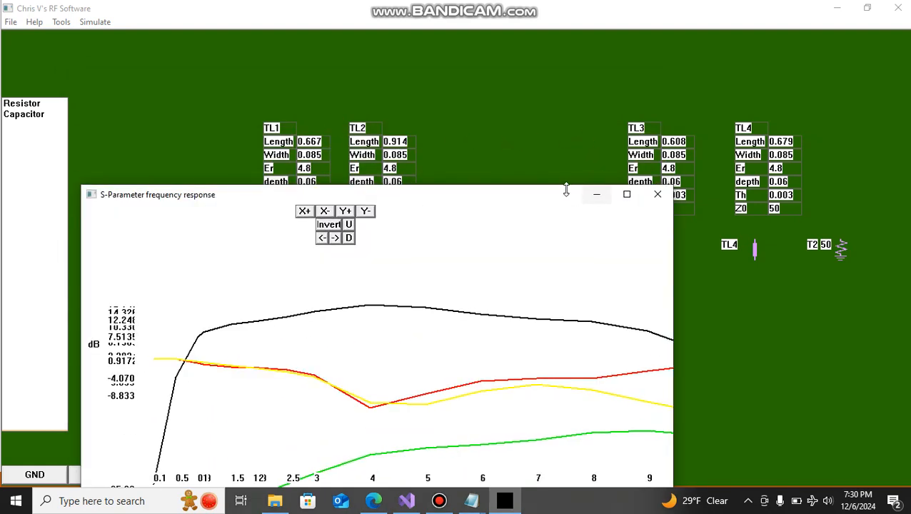
left_click_drag(564, 196, 621, 93)
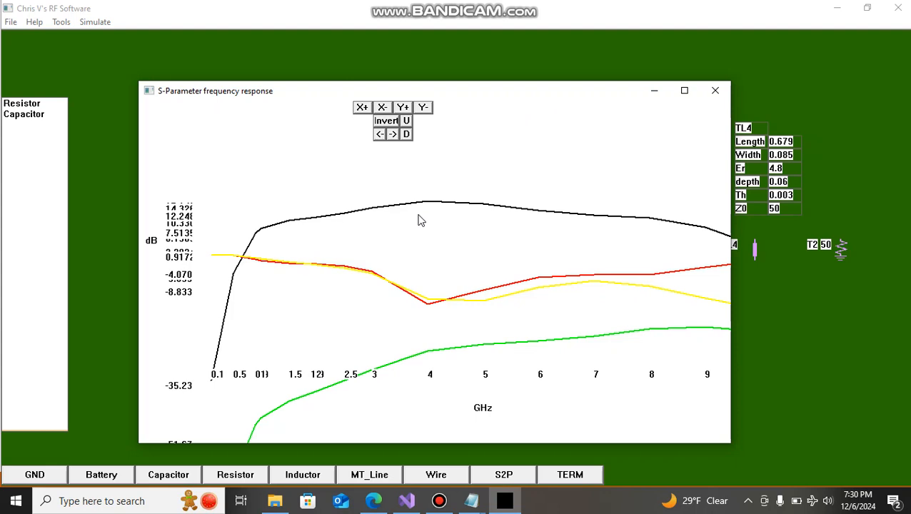
left_click_drag(532, 98, 547, 139)
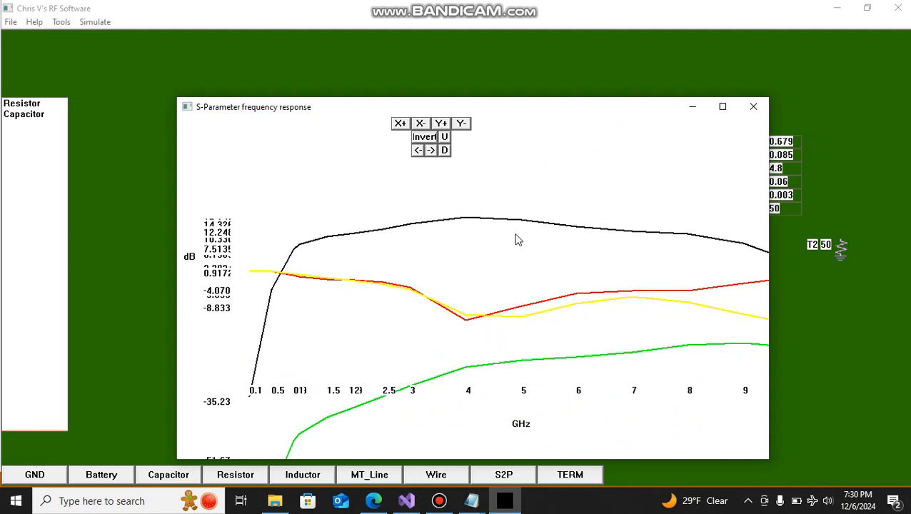
left_click(691, 111)
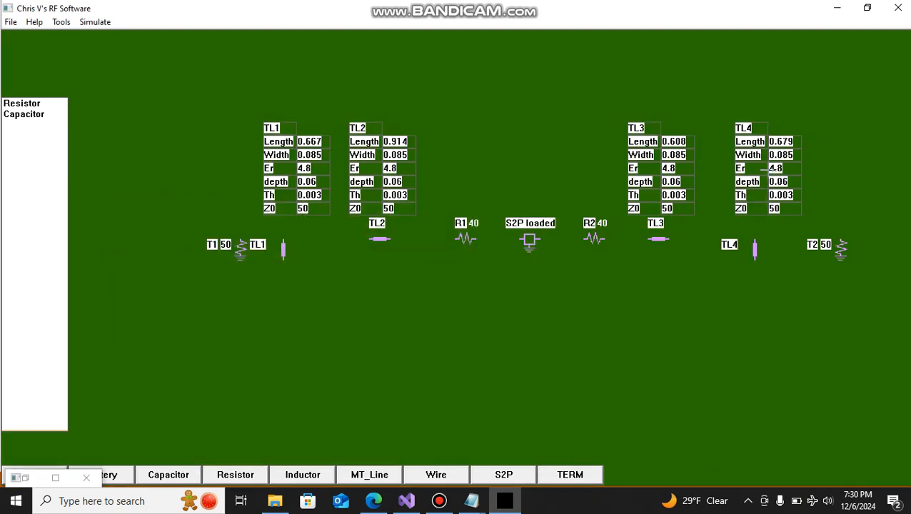
mouse_move(376, 503)
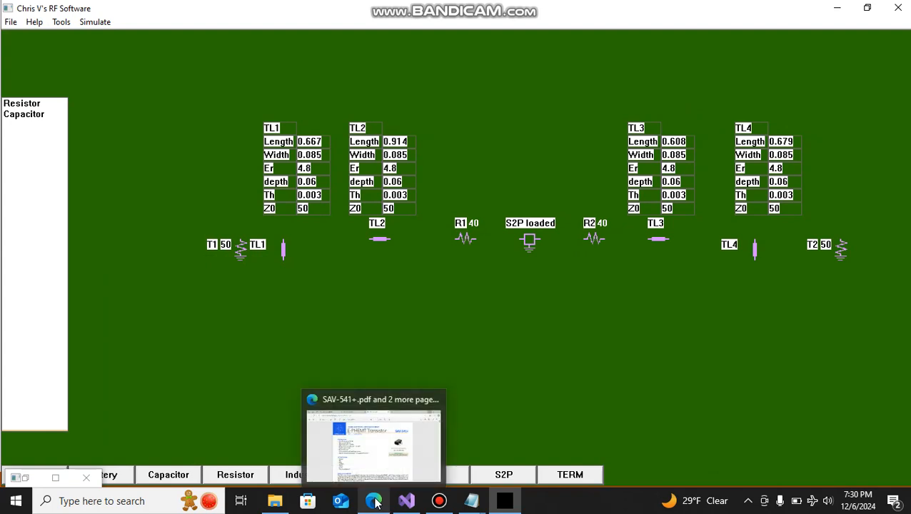
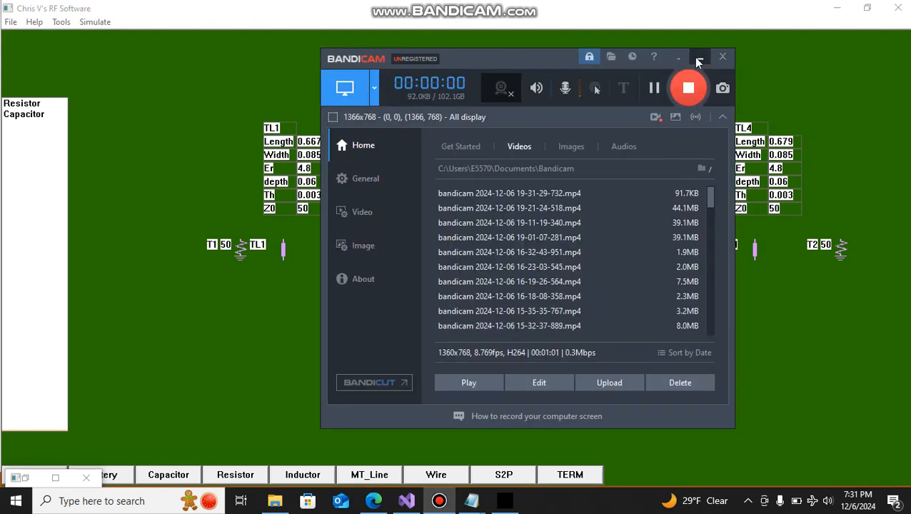
left_click(697, 57)
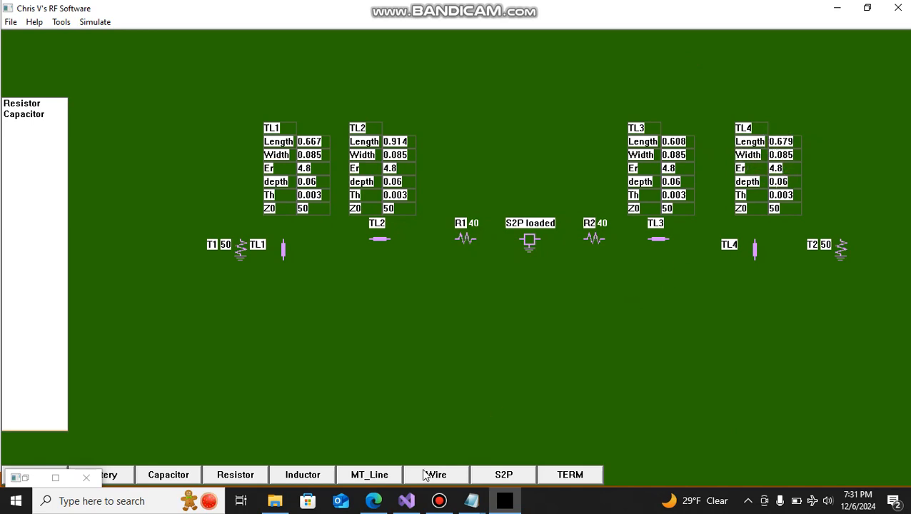
mouse_move(470, 503)
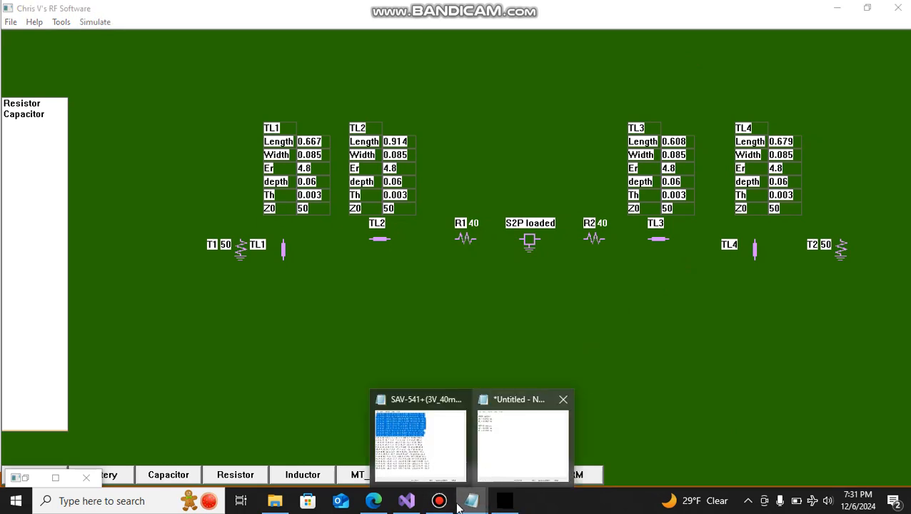
mouse_move(502, 455)
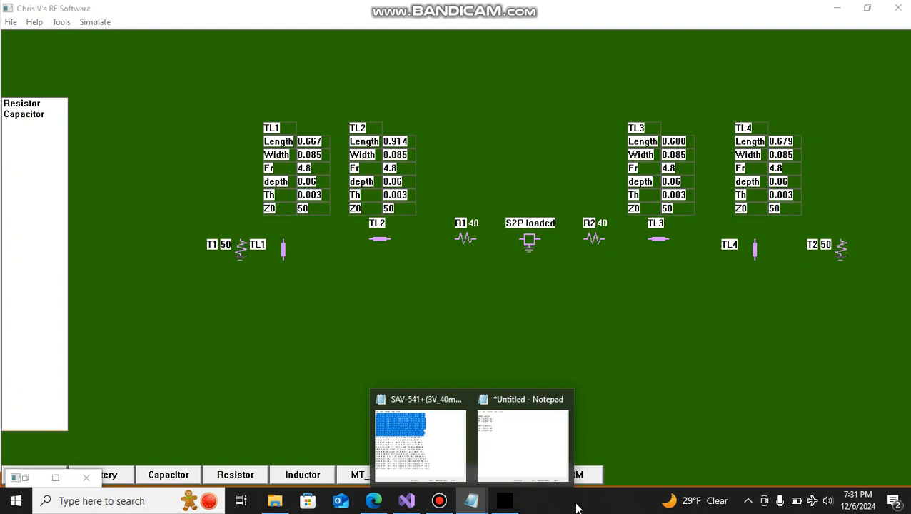
Open CompData.txt from the Documents folder in Notepad and highlight all of its component rows
left_click(274, 501)
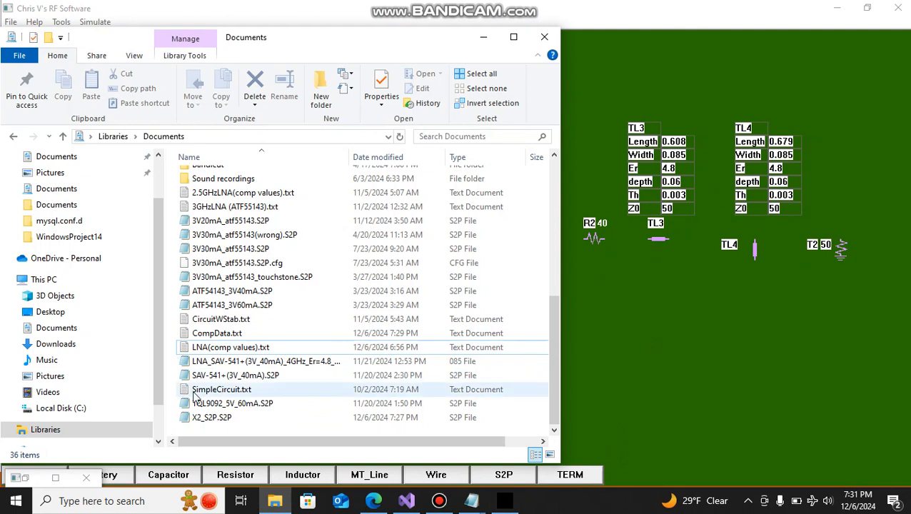
double_click(225, 333)
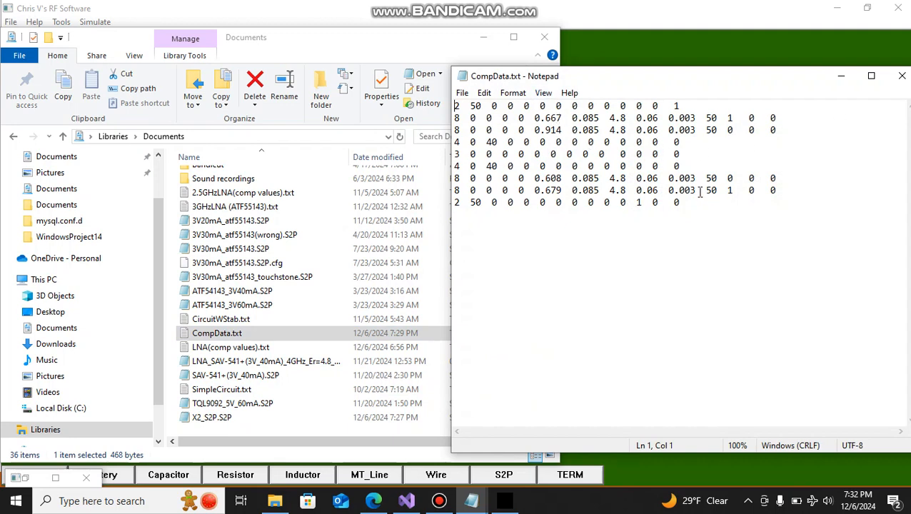
left_click_drag(693, 199, 447, 99)
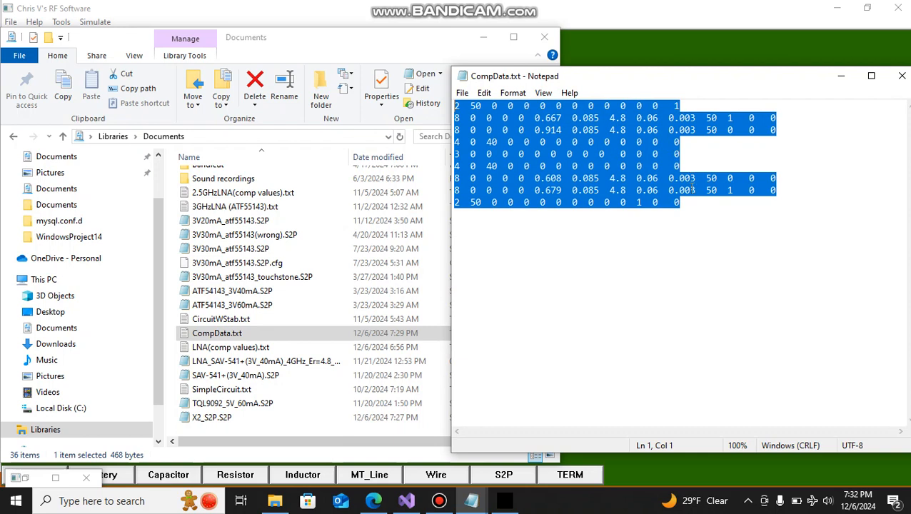
left_click(682, 164)
left_click_drag(682, 202, 421, 93)
left_click(734, 120)
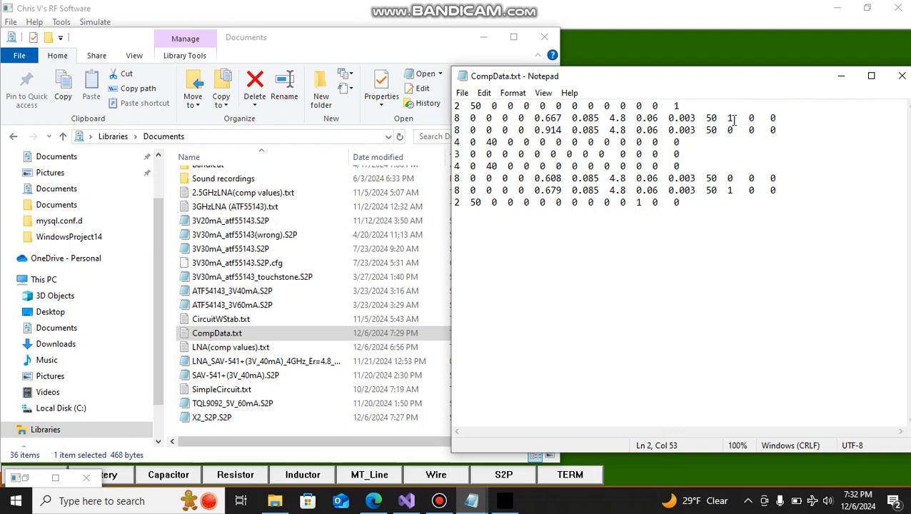
Examine the individual fields of the 0.667 transmission line row, including the four zeros before its length
left_click(714, 118)
left_click_drag(635, 128, 610, 115)
left_click(521, 119)
left_click(520, 117)
left_click(504, 120)
left_click(487, 120)
left_click_drag(471, 120, 526, 118)
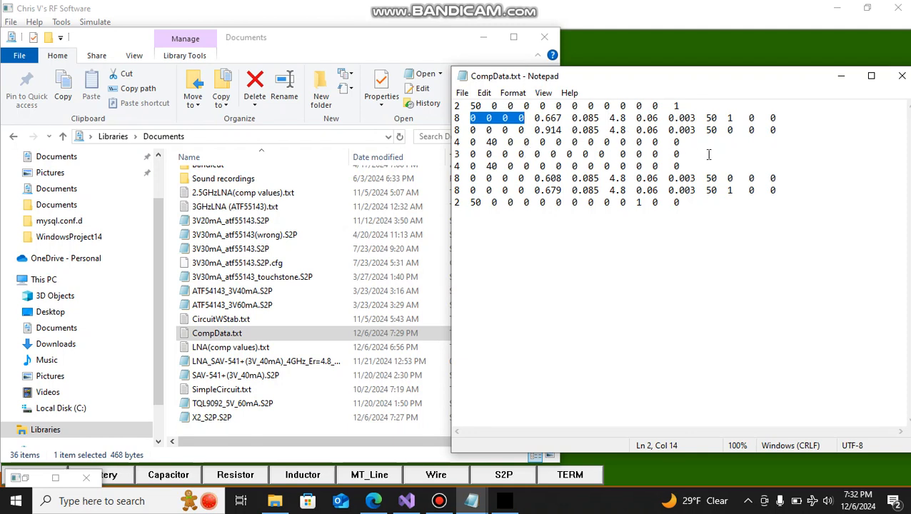
left_click(678, 153)
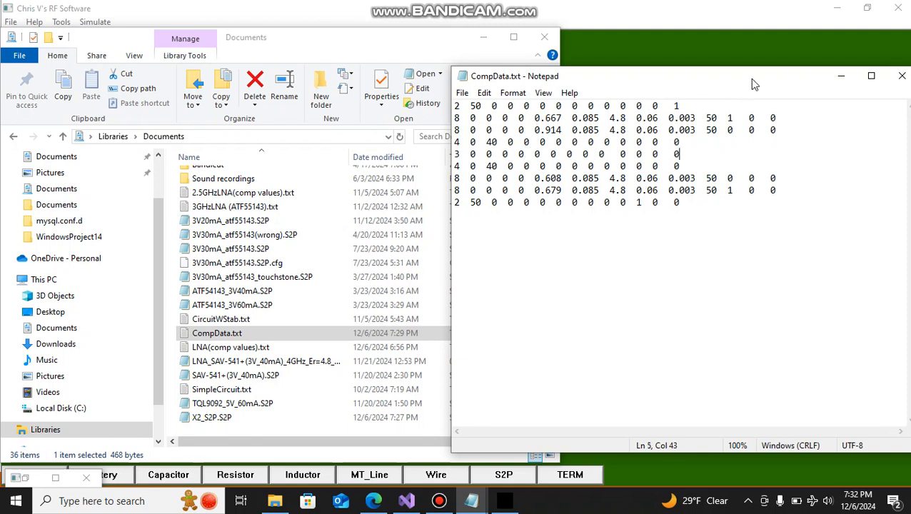
Change εr to 9.6 in the two input match rows with lengths 0.667 and 0.914
left_click_drag(761, 80, 648, 57)
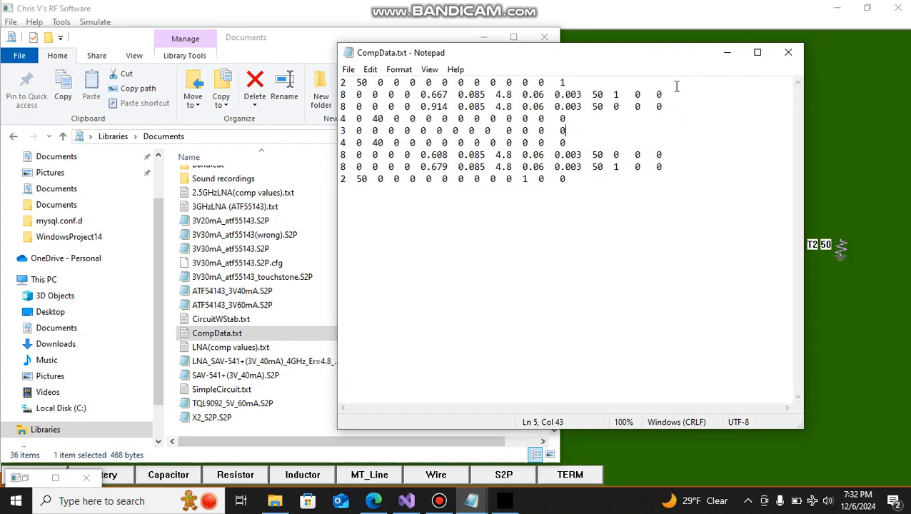
left_click(513, 95)
key("BackSpace")
key("BackSpace")
key("BackSpace")
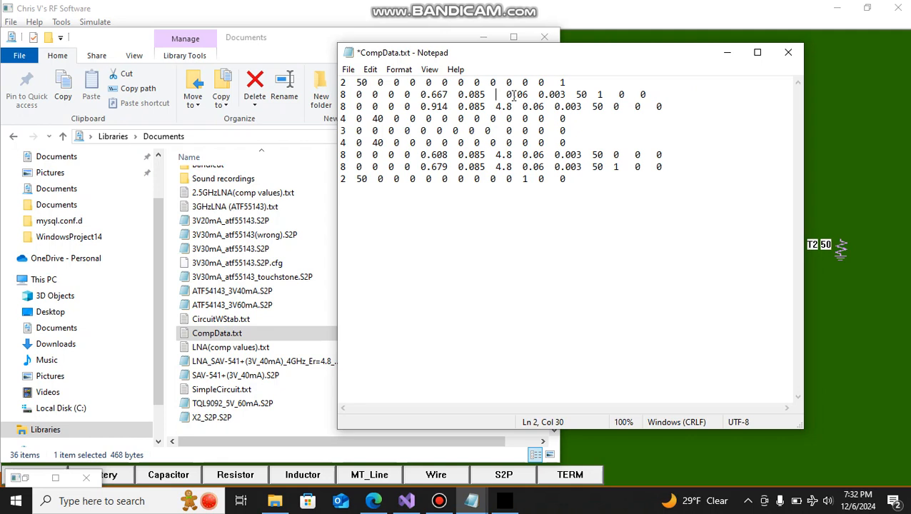
type("9.6")
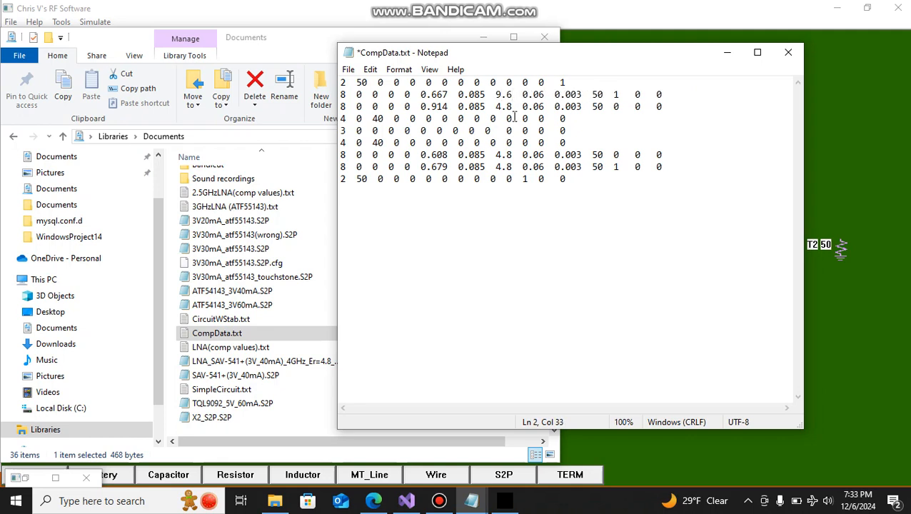
key("BackSpace")
key("BackSpace")
key("BackSpace")
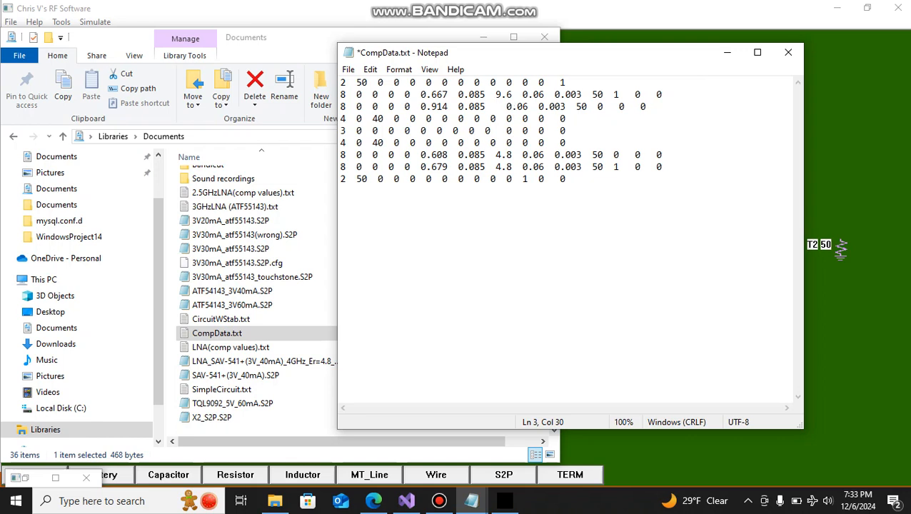
type("9.6")
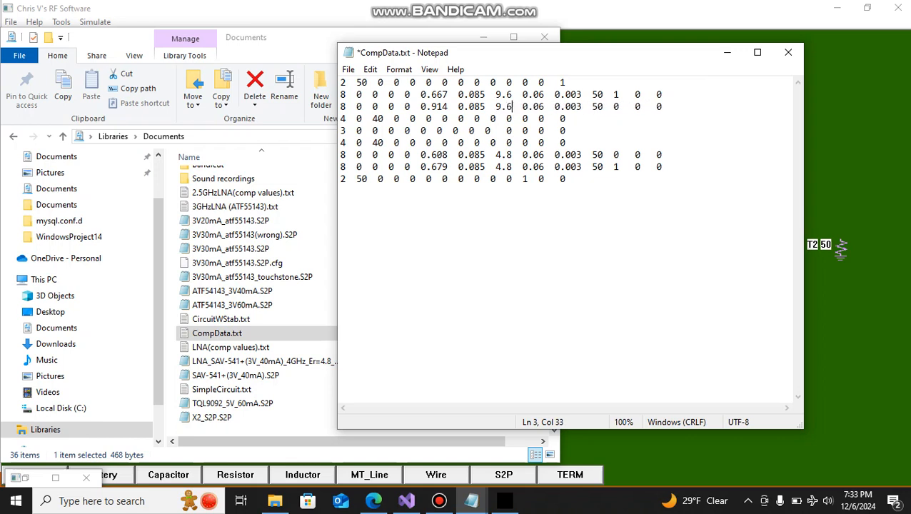
Change εr to 9.6 in the two output match rows with lengths 0.608 and 0.679, and save CompData.txt
left_click(516, 154)
key("BackSpace")
key("BackSpace")
key("BackSpace")
type("9.6")
left_click(512, 166)
key("BackSpace")
key("BackSpace")
key("BackSpace")
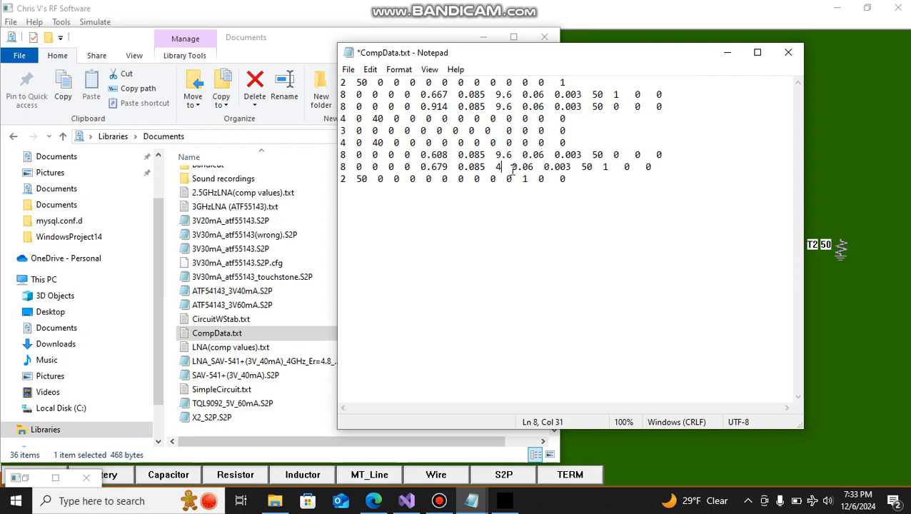
type("9.6")
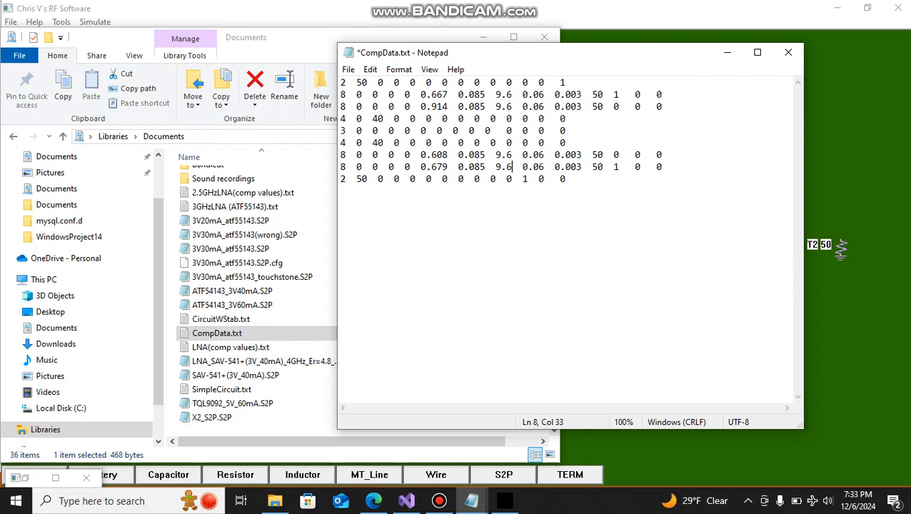
left_click(347, 70)
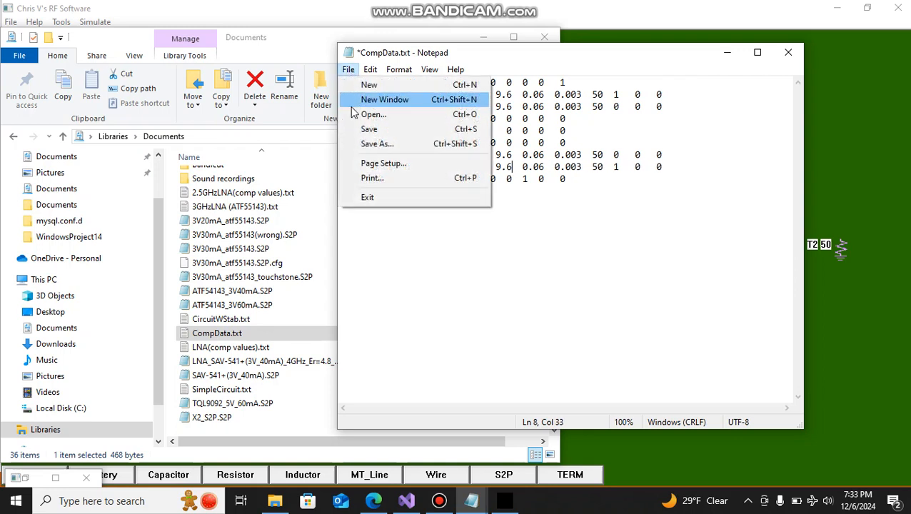
left_click(369, 129)
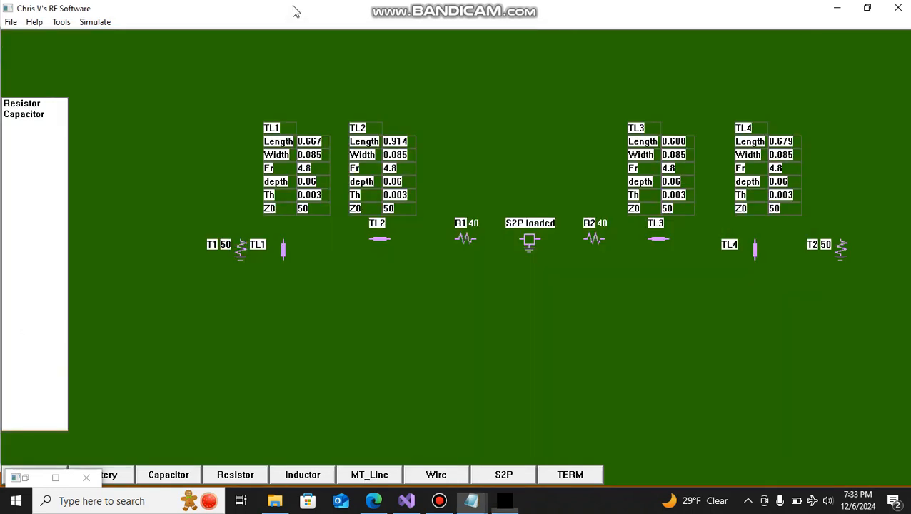
Return to the RF software's schematic and rerun the S-parameter simulation with the edited component data
left_click(294, 9)
left_click(96, 24)
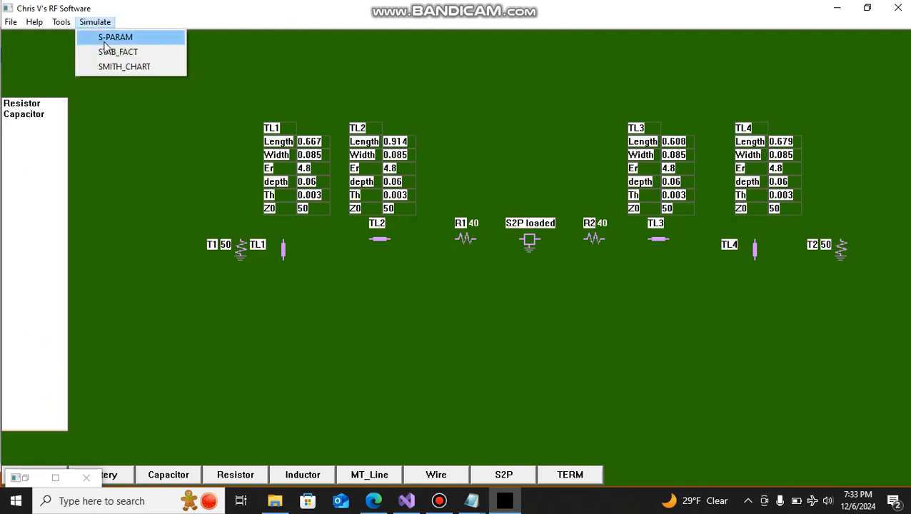
left_click(125, 38)
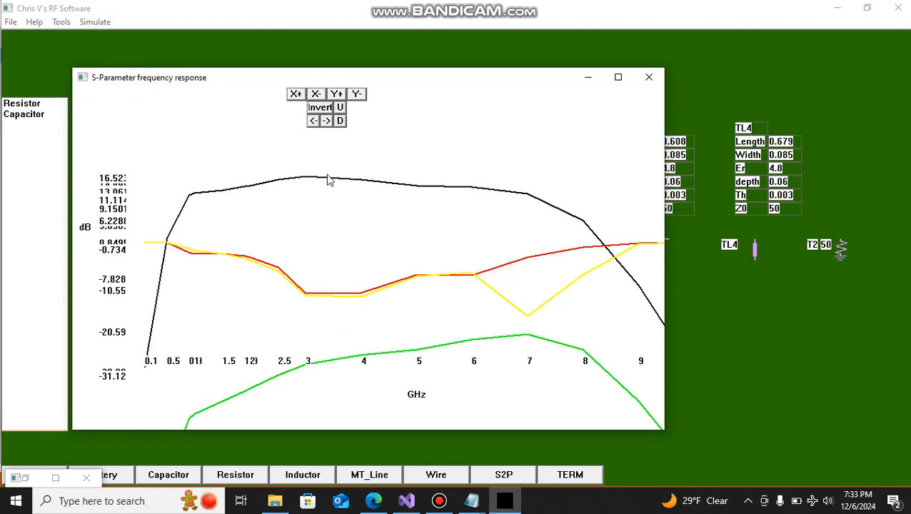
Close the S-parameter frequency response plot and exit the RF software
left_click(648, 78)
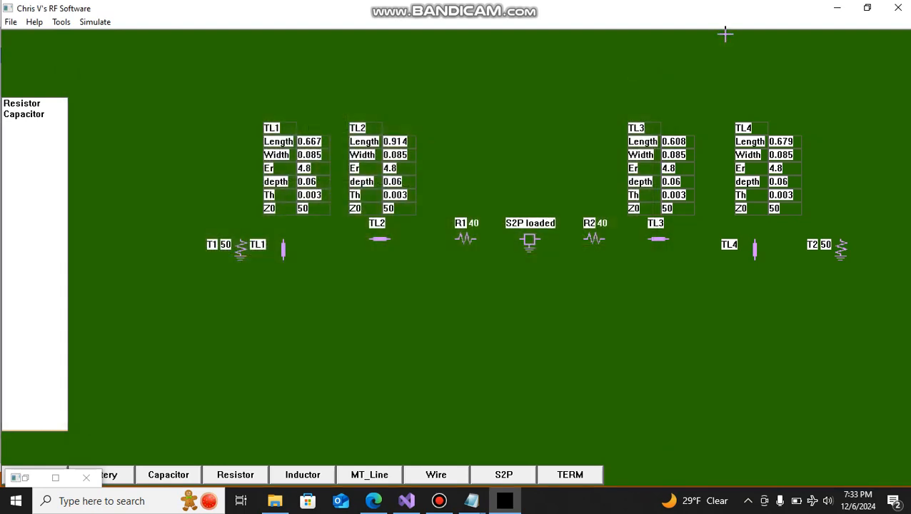
left_click(898, 8)
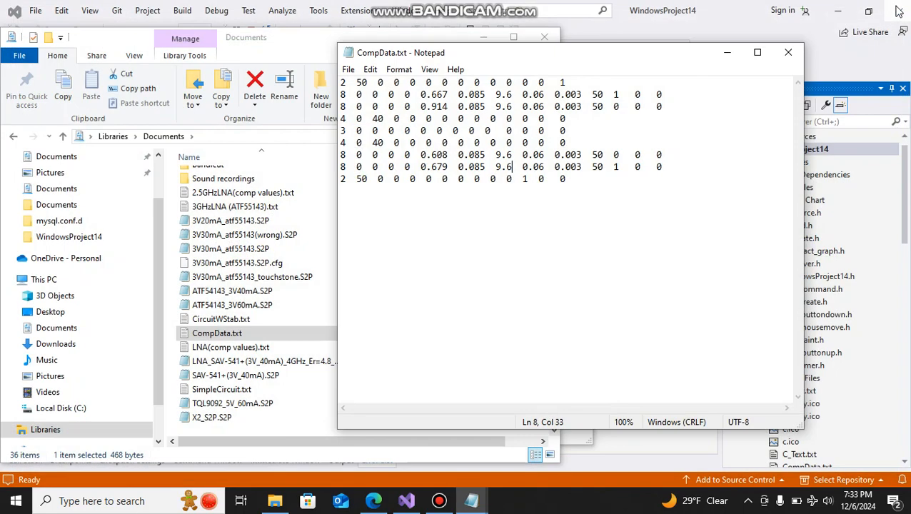
Switch to Microsoft Edge and bring up the Microwave Master home page
left_click(373, 500)
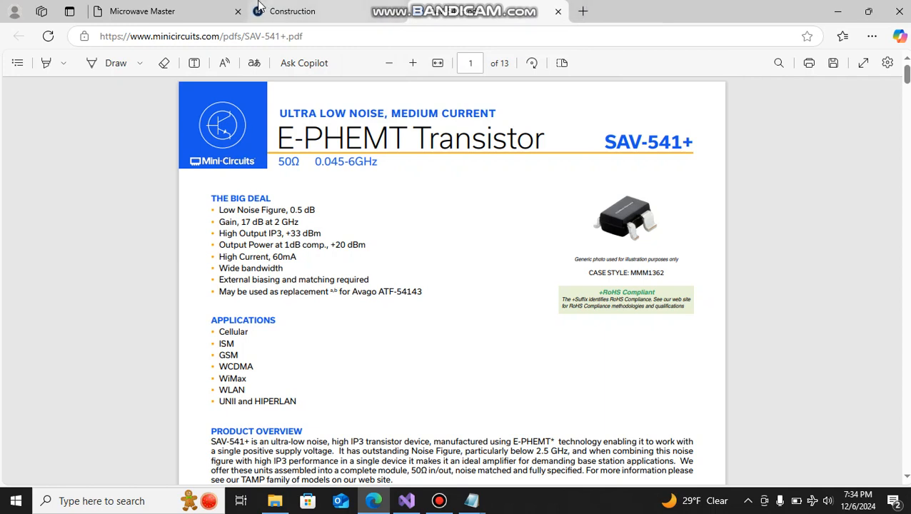
left_click(198, 13)
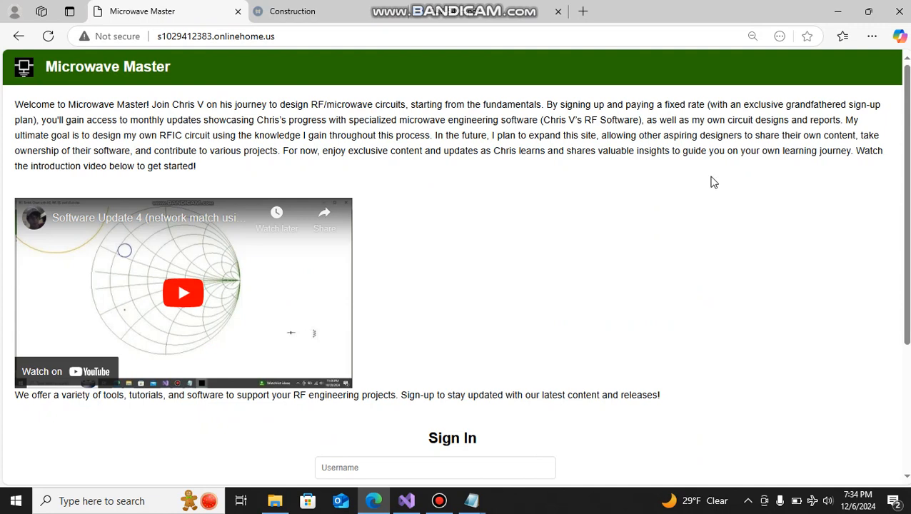
View the WindowsProject14.cpp source in Visual Studio and minimize it to return to the Microwave Master website
left_click(414, 504)
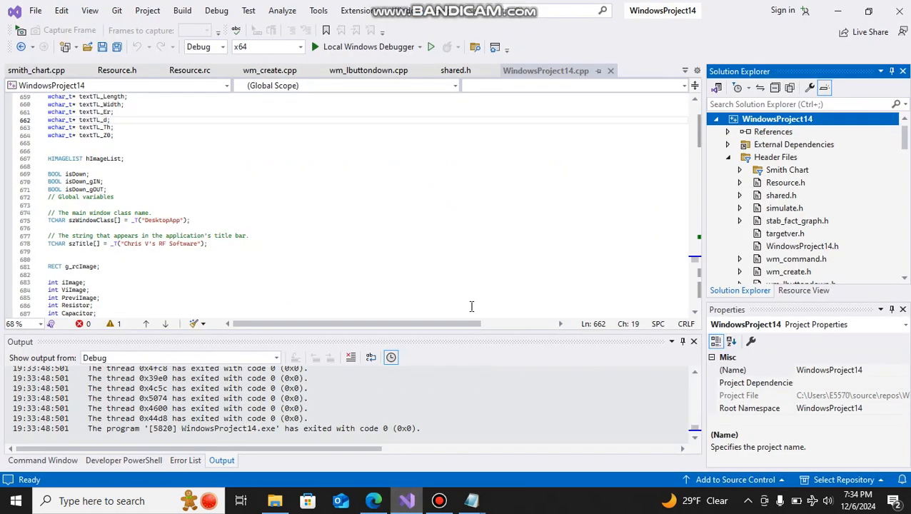
left_click(508, 269)
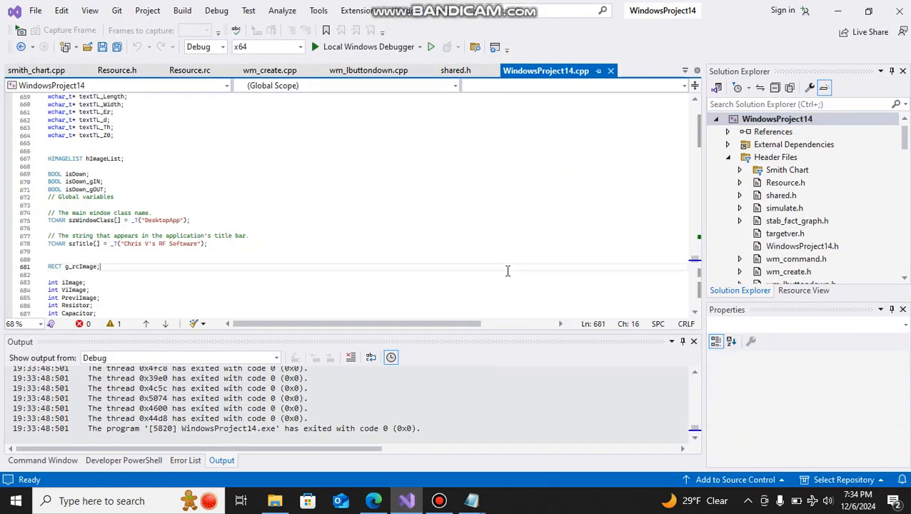
left_click(838, 11)
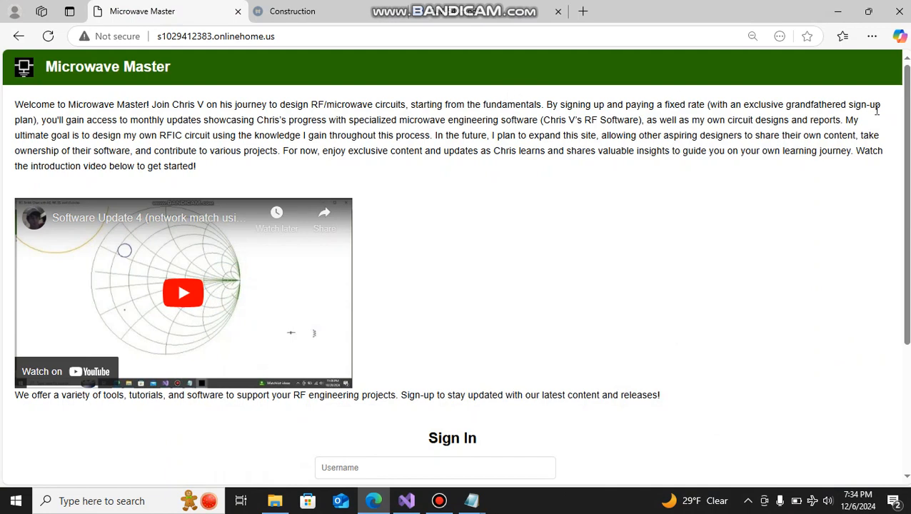
Examine the Microwave Master home page, including its site address, welcome text, introduction video, sign-in form and account creation and download option
scroll(903, 143, "down", 3)
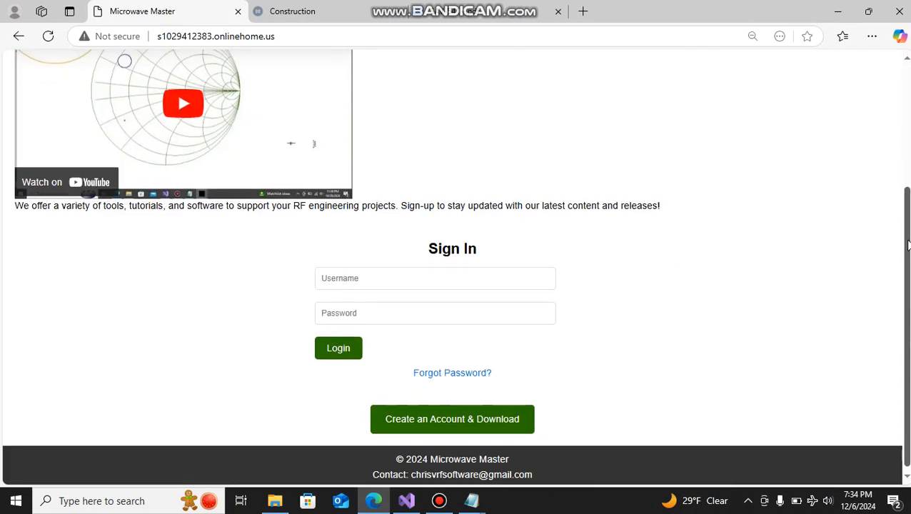
scroll(901, 156, "up", 3)
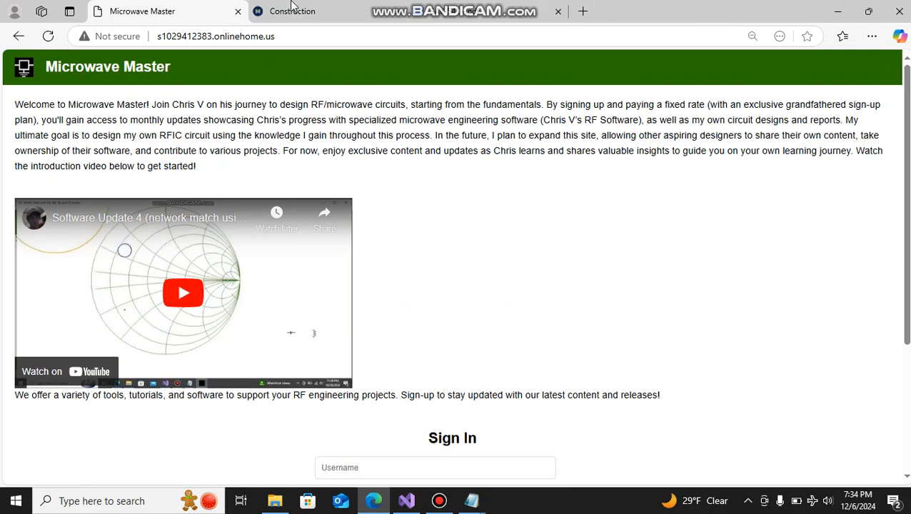
left_click(277, 38)
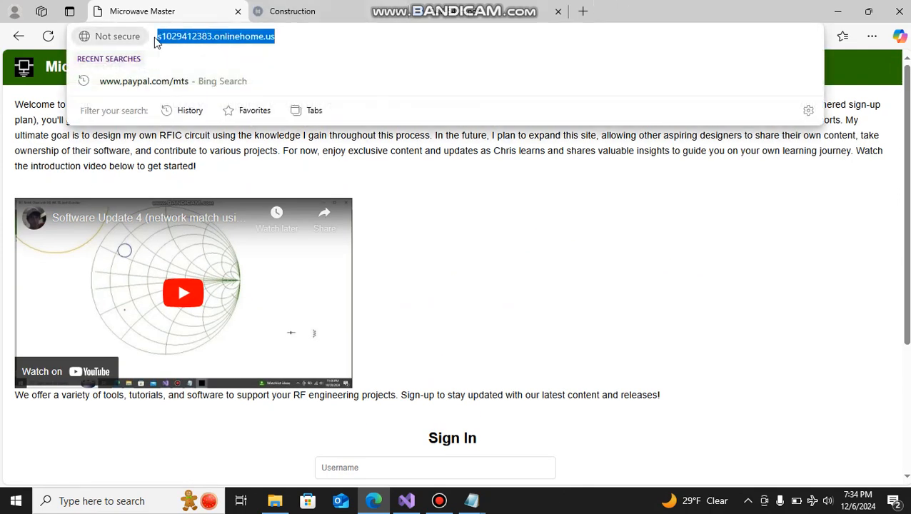
left_click(249, 170)
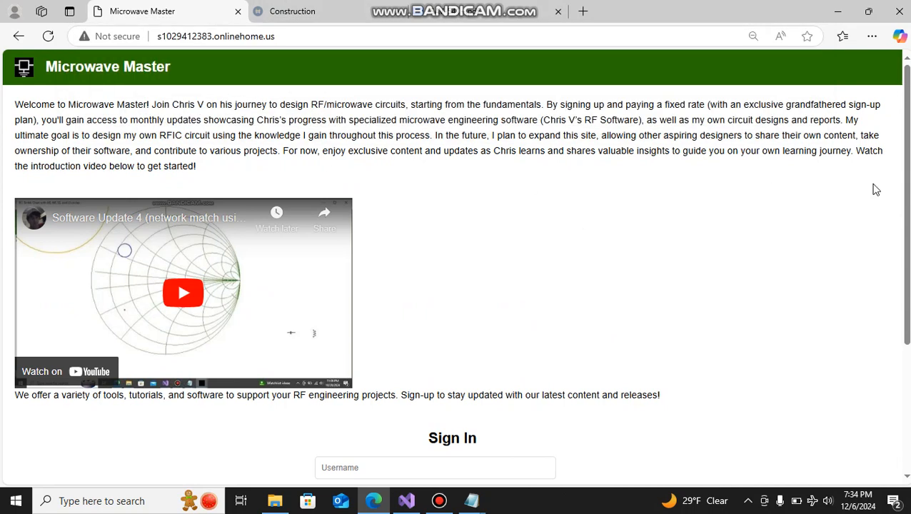
left_click_drag(905, 182, 895, 339)
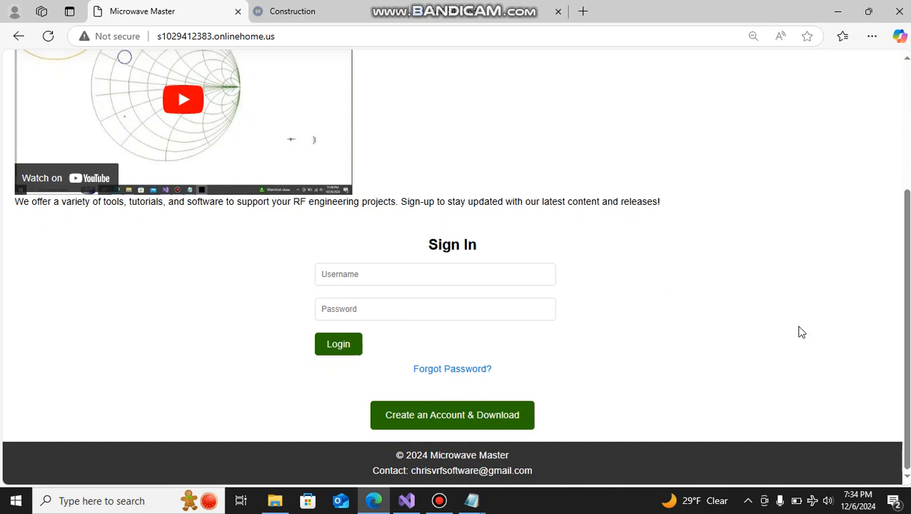
left_click_drag(905, 310, 900, 166)
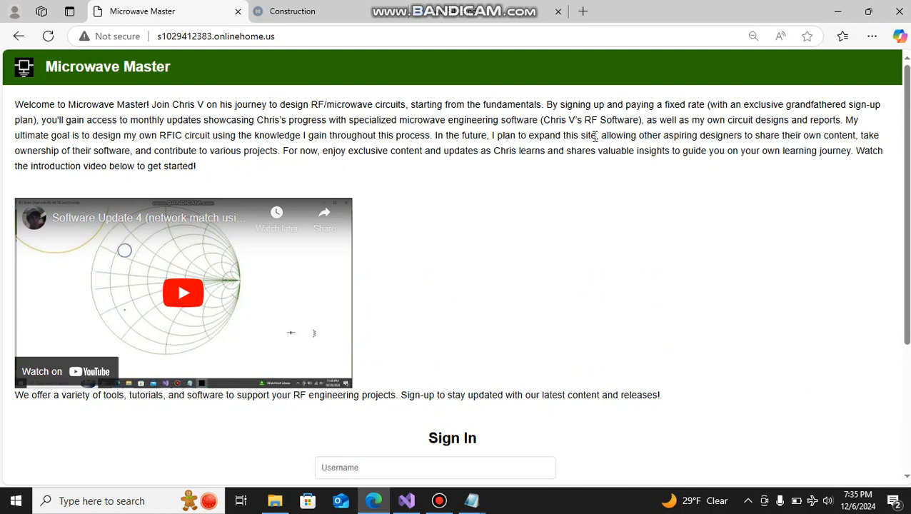
scroll(908, 138, "down", 1)
scroll(908, 138, "down", 2)
scroll(895, 115, "up", 2)
left_click(407, 501)
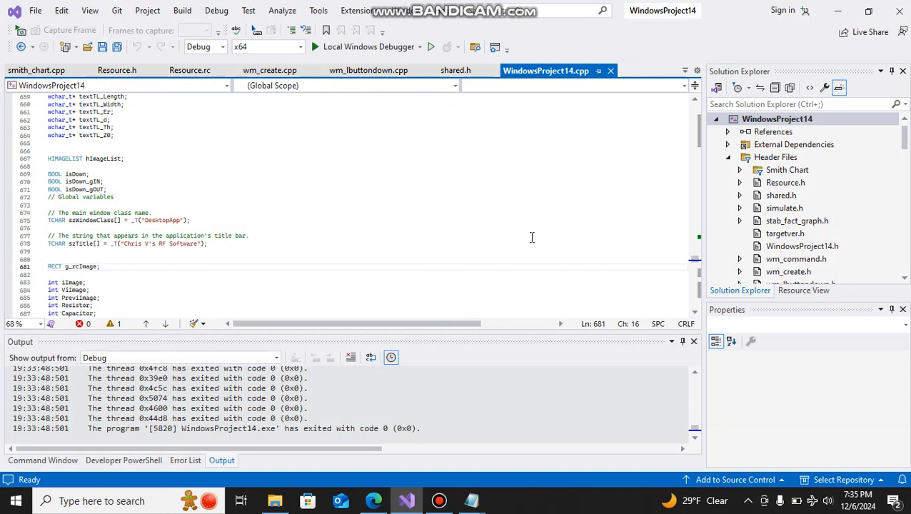
mouse_move(374, 498)
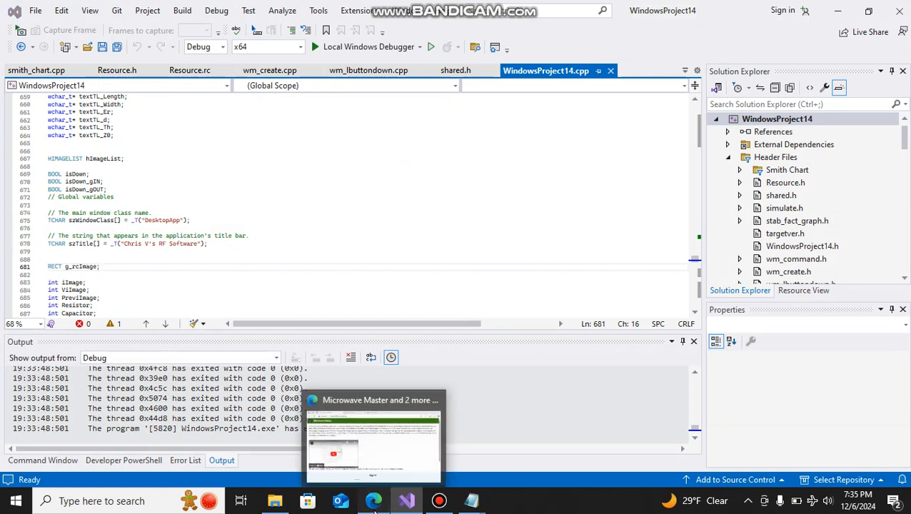
left_click(419, 337)
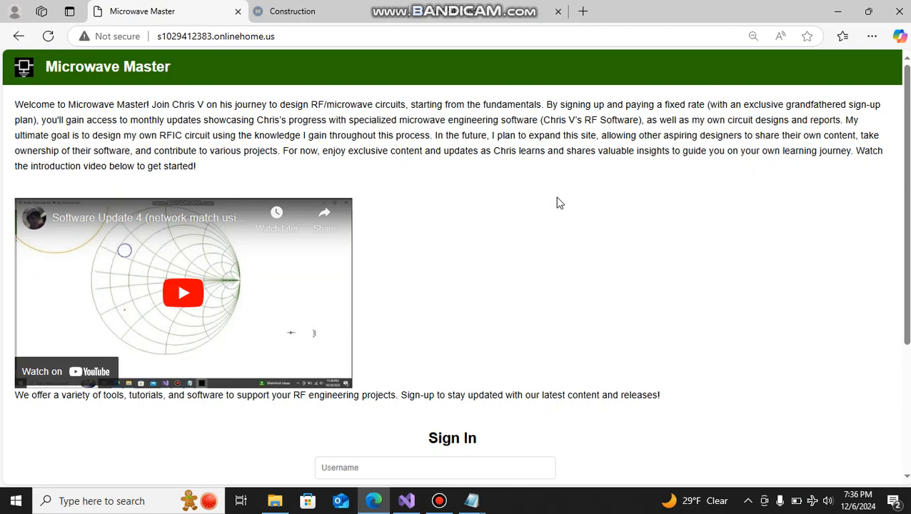
left_click_drag(557, 201, 565, 156)
left_click(564, 155)
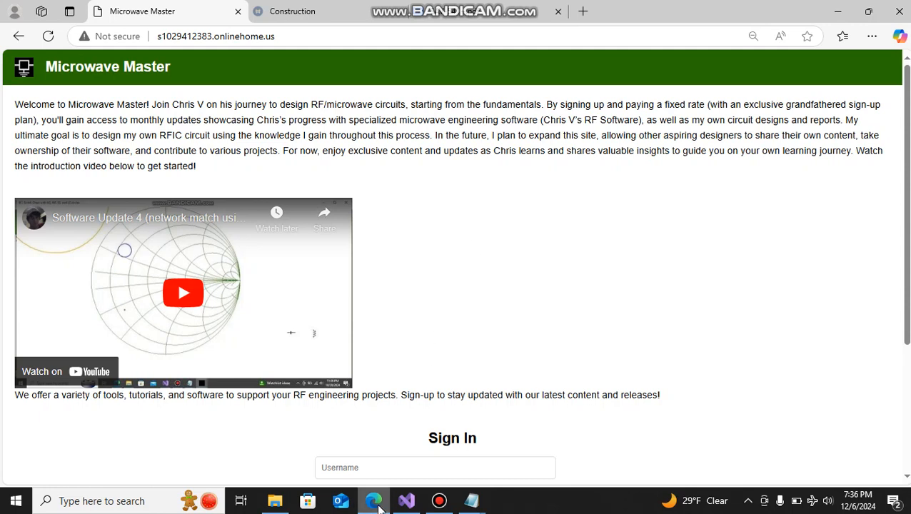
mouse_move(379, 507)
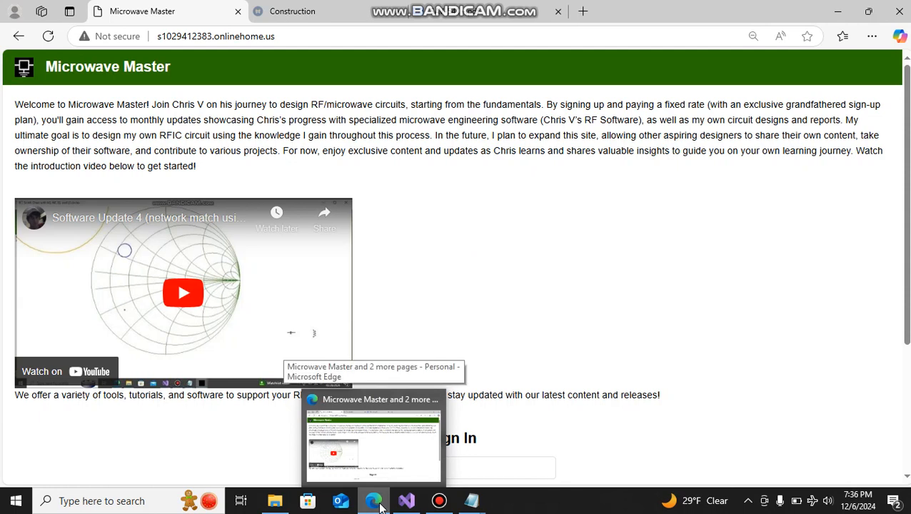
mouse_move(433, 504)
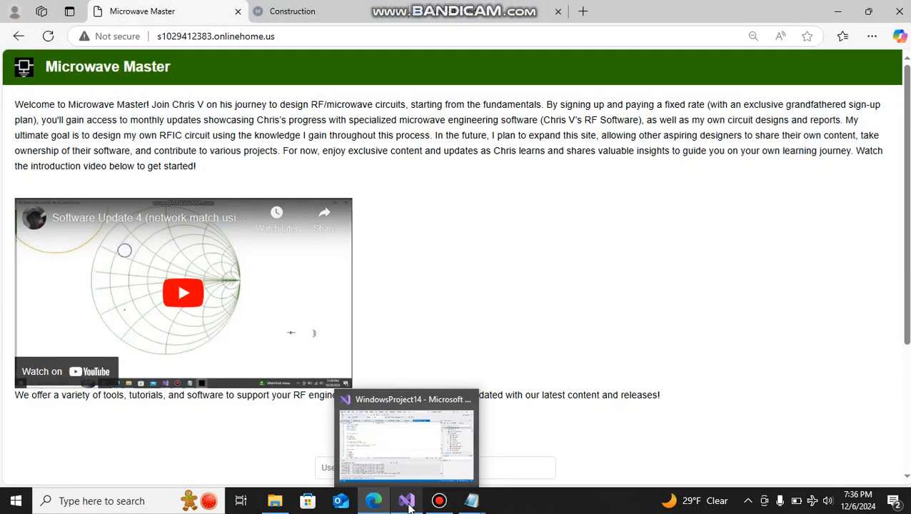
mouse_move(404, 450)
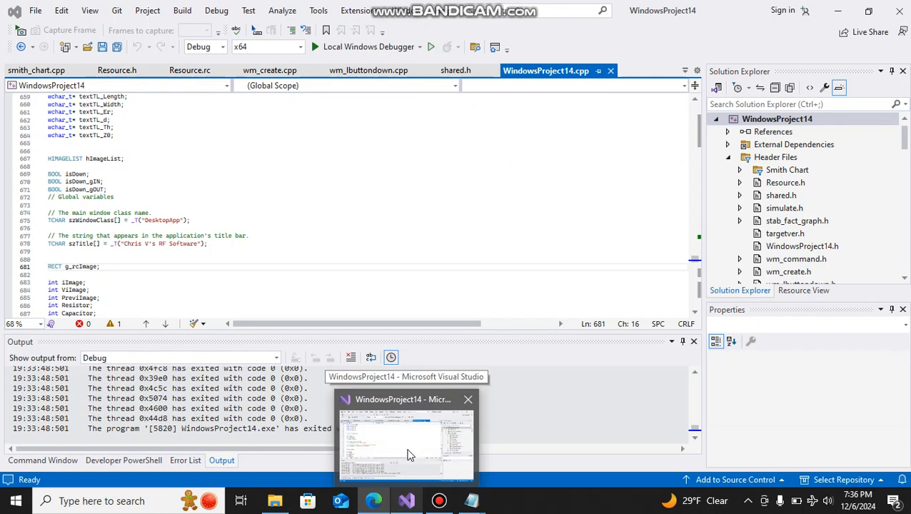
mouse_move(372, 467)
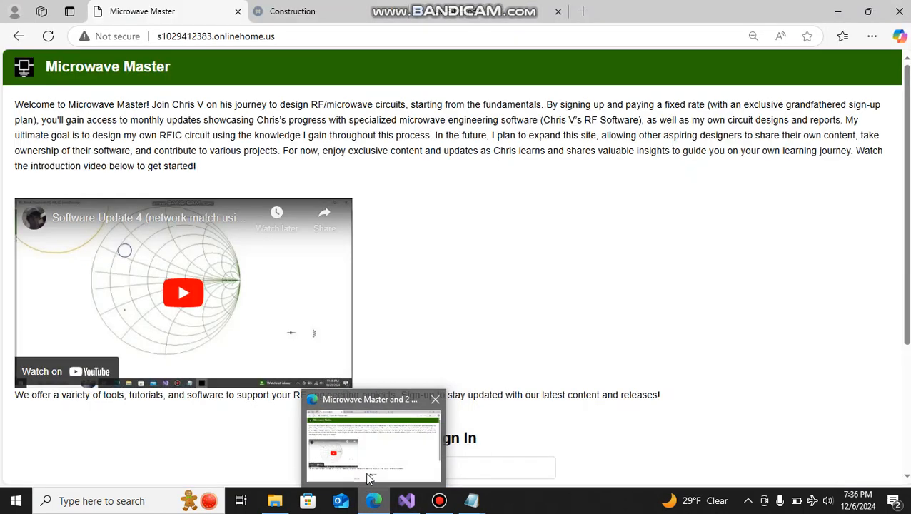